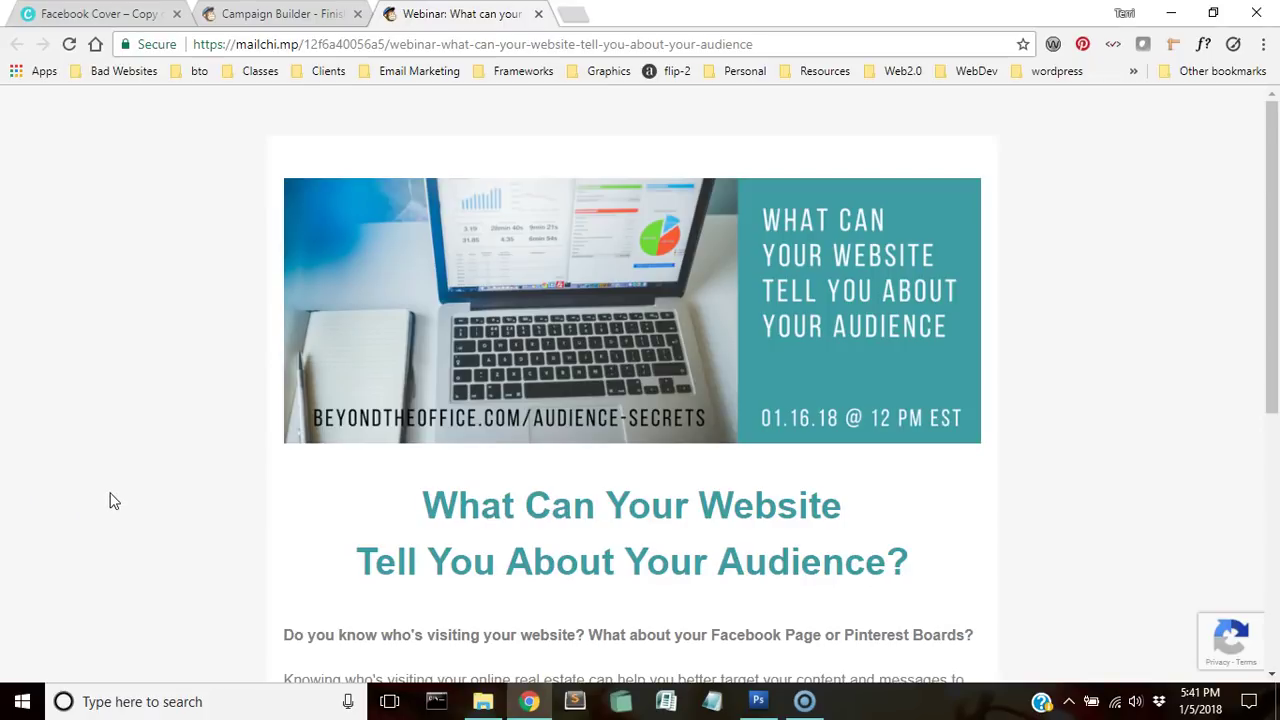
# - Scroll through the currently shown page to review it
pyautogui.click(145, 491)
pyautogui.moveTo(656, 365)
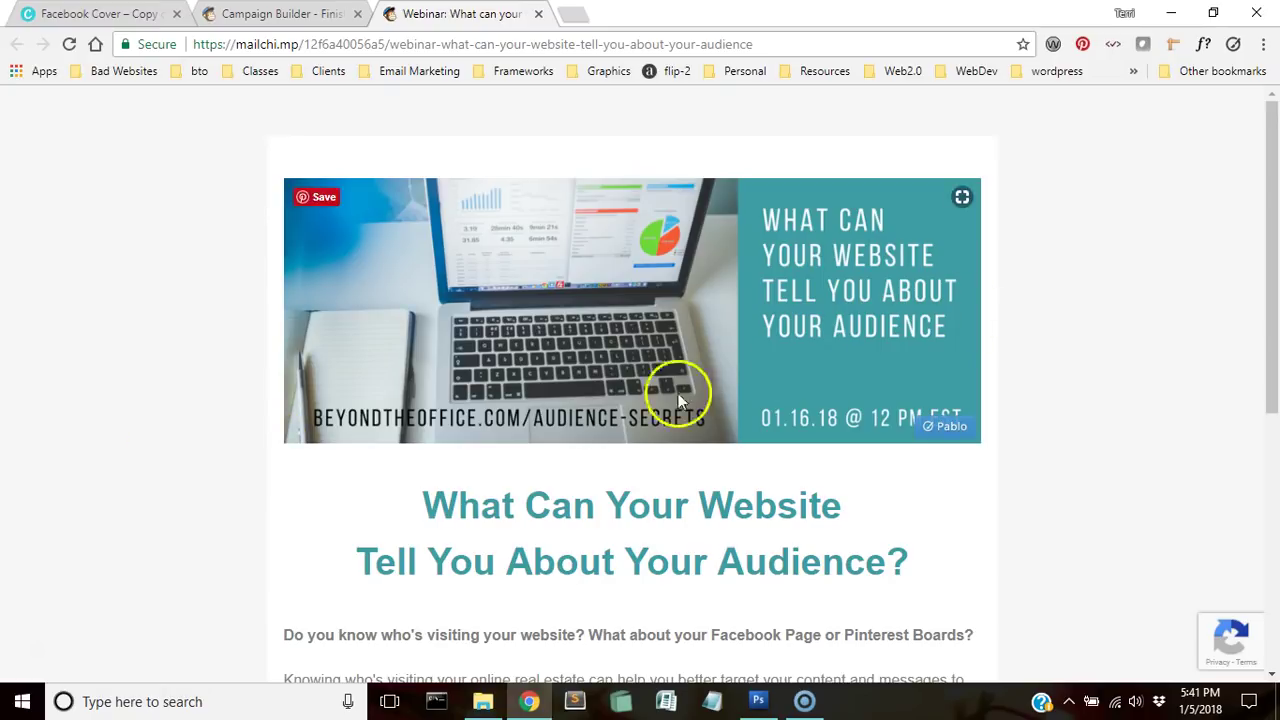
pyautogui.scroll(-2, 1089, 345)
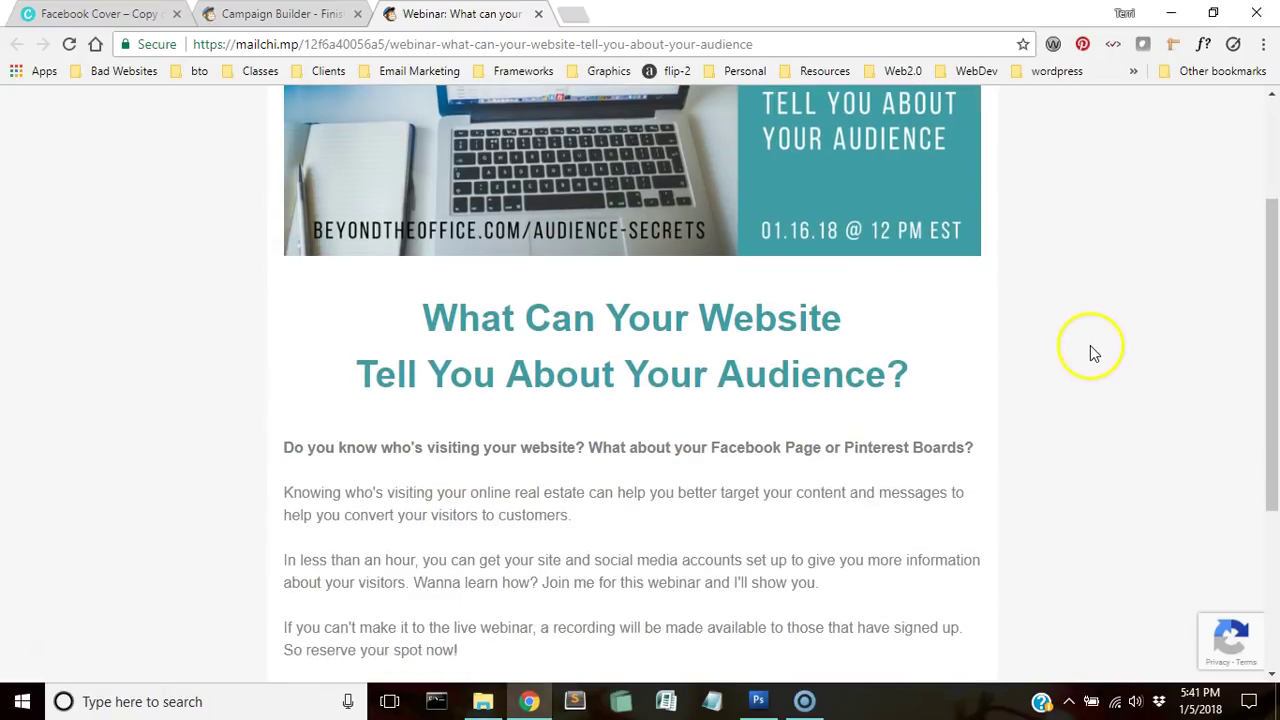
pyautogui.scroll(2, 1088, 338)
pyautogui.scroll(-3, 1058, 310)
pyautogui.scroll(-2, 1067, 326)
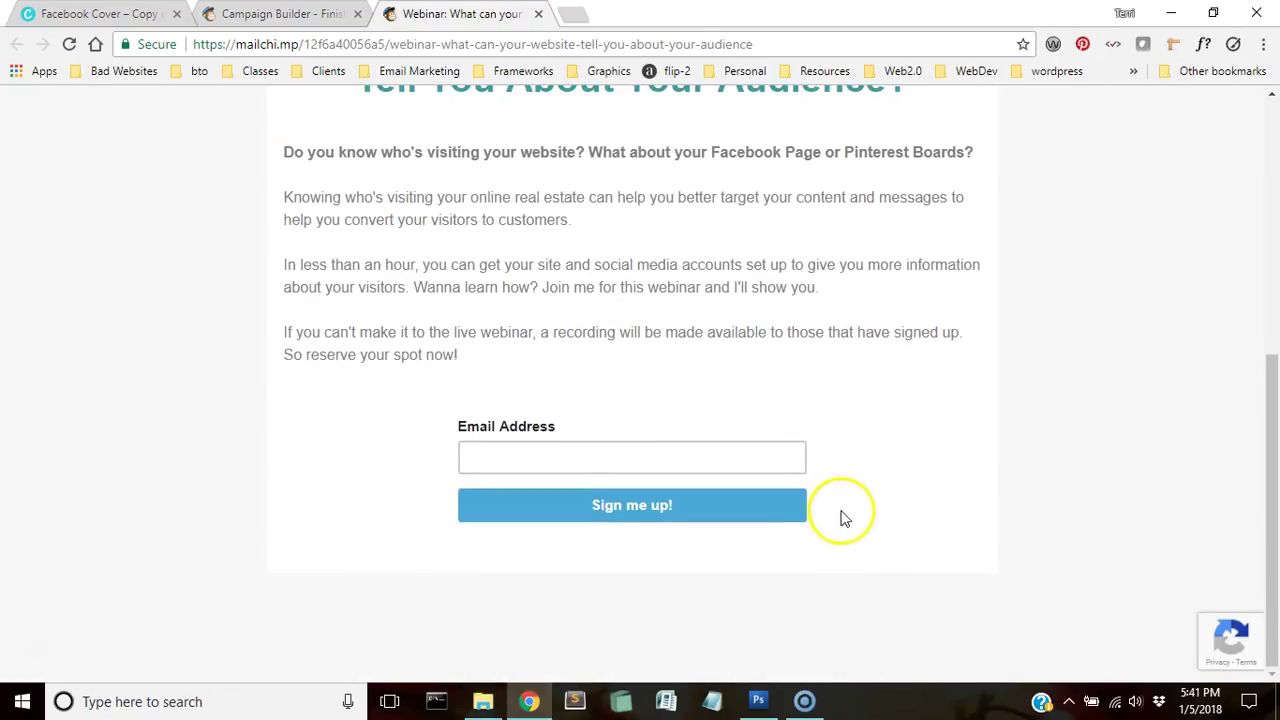
pyautogui.scroll(5, 1040, 488)
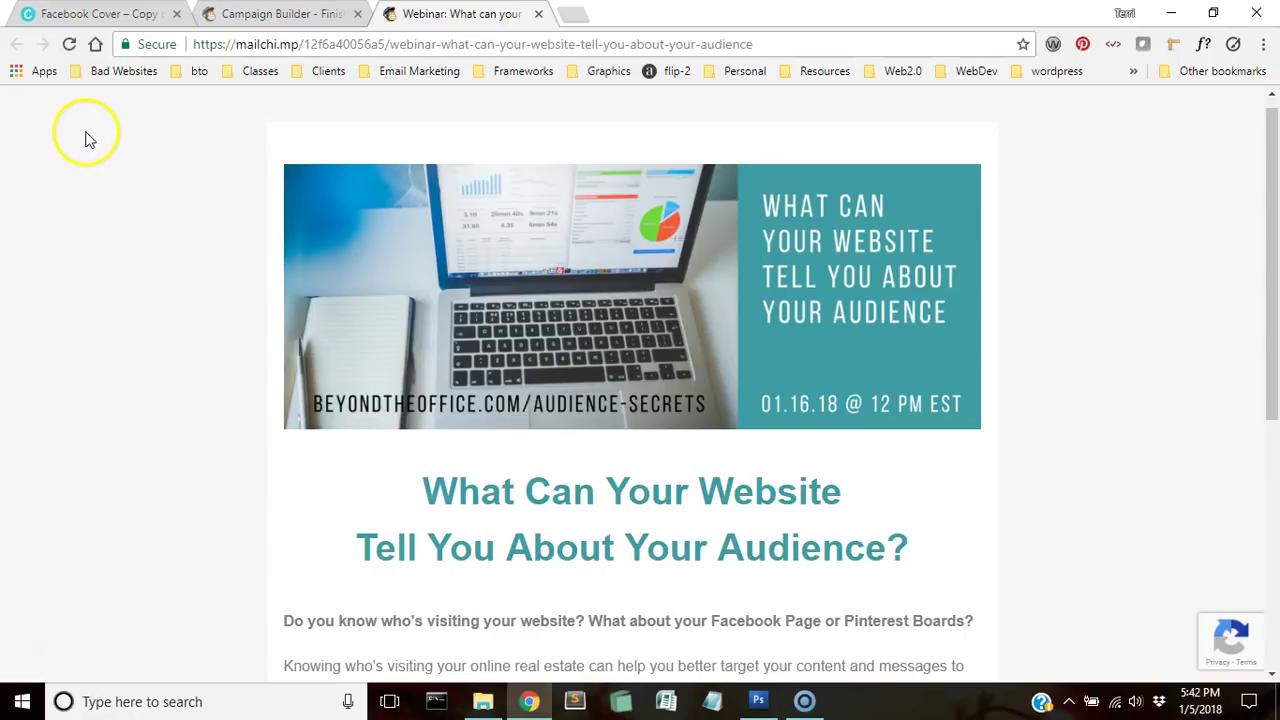
# - Go back to the Canva home page and browse the template marketplace
pyautogui.click(86, 15)
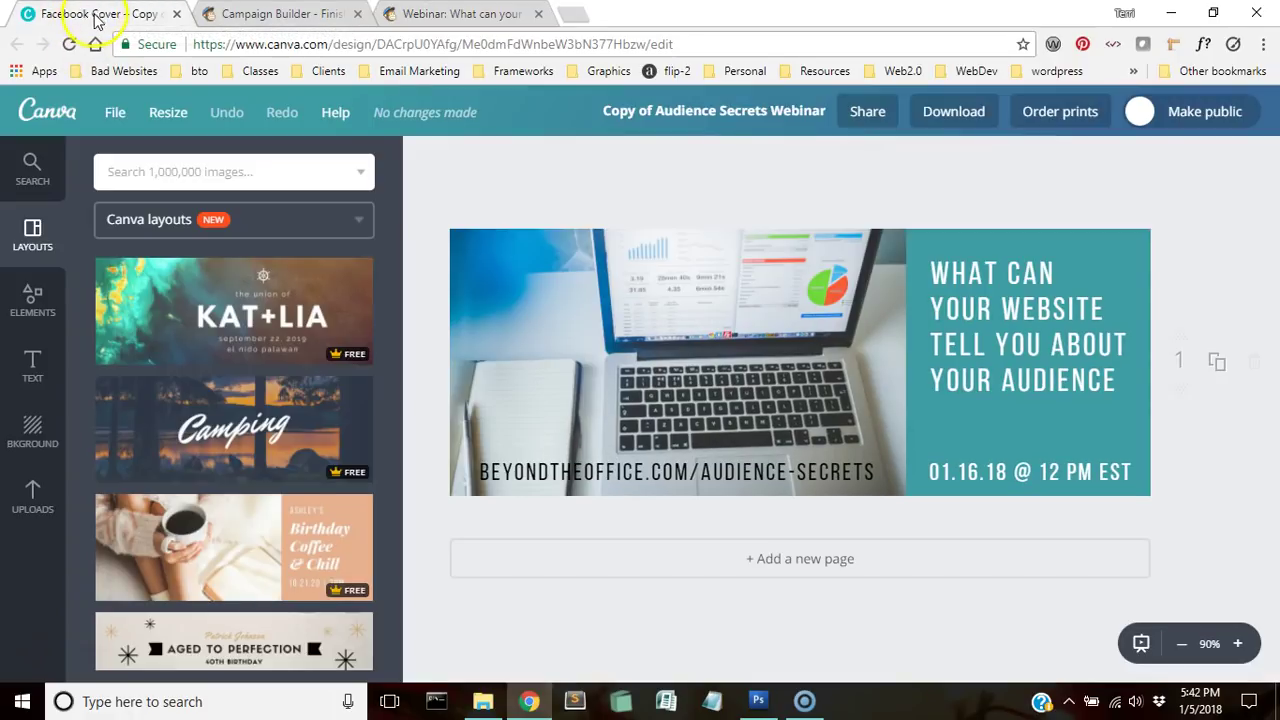
pyautogui.click(115, 115)
pyautogui.click(40, 115)
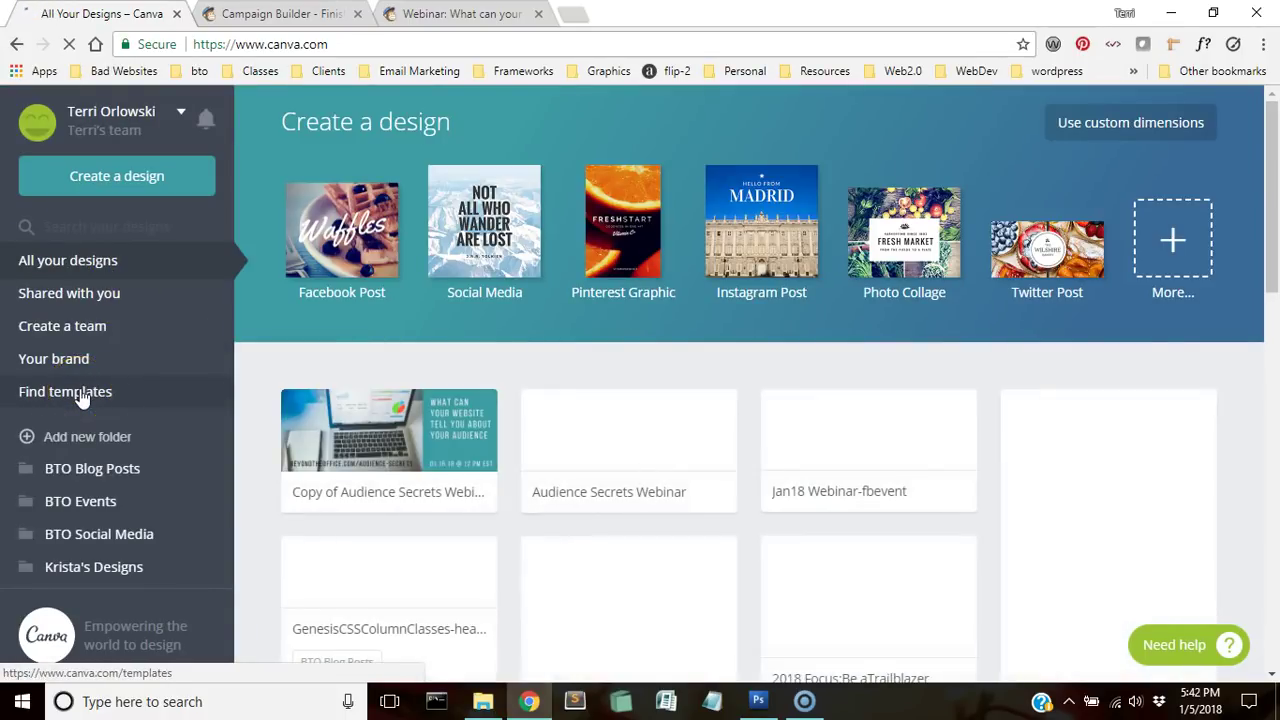
pyautogui.click(82, 397)
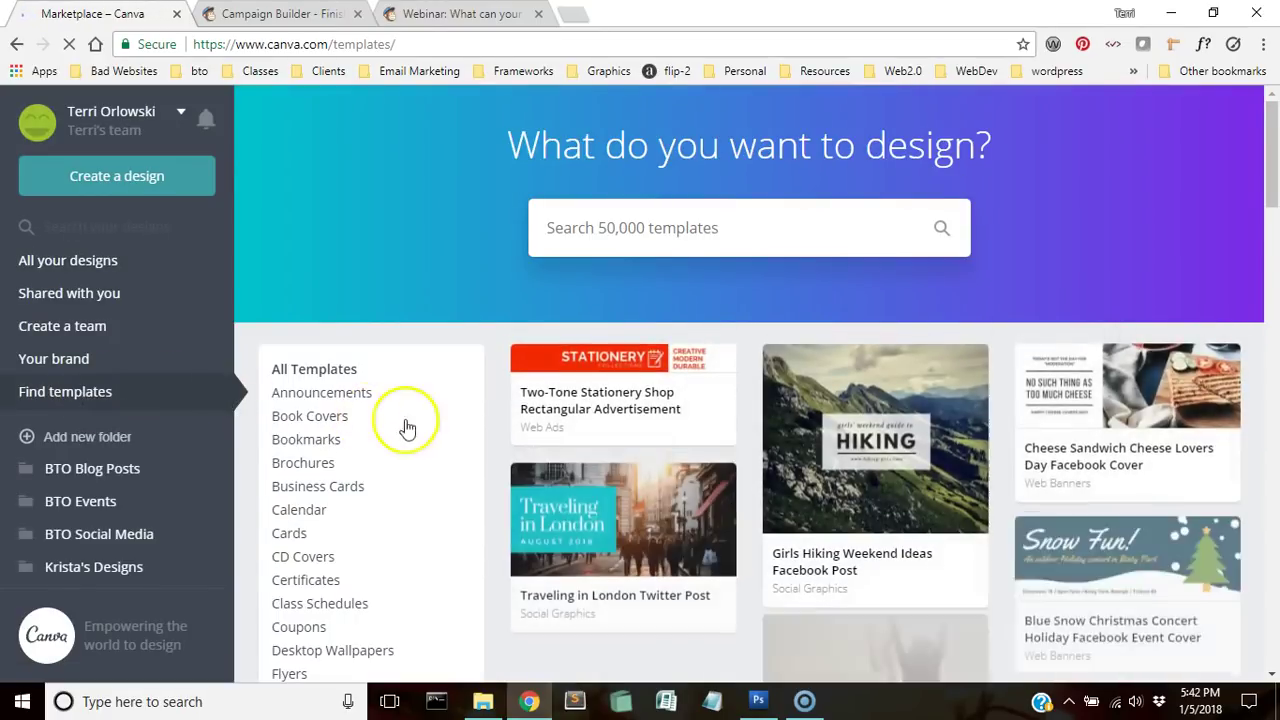
pyautogui.scroll(-5, 470, 450)
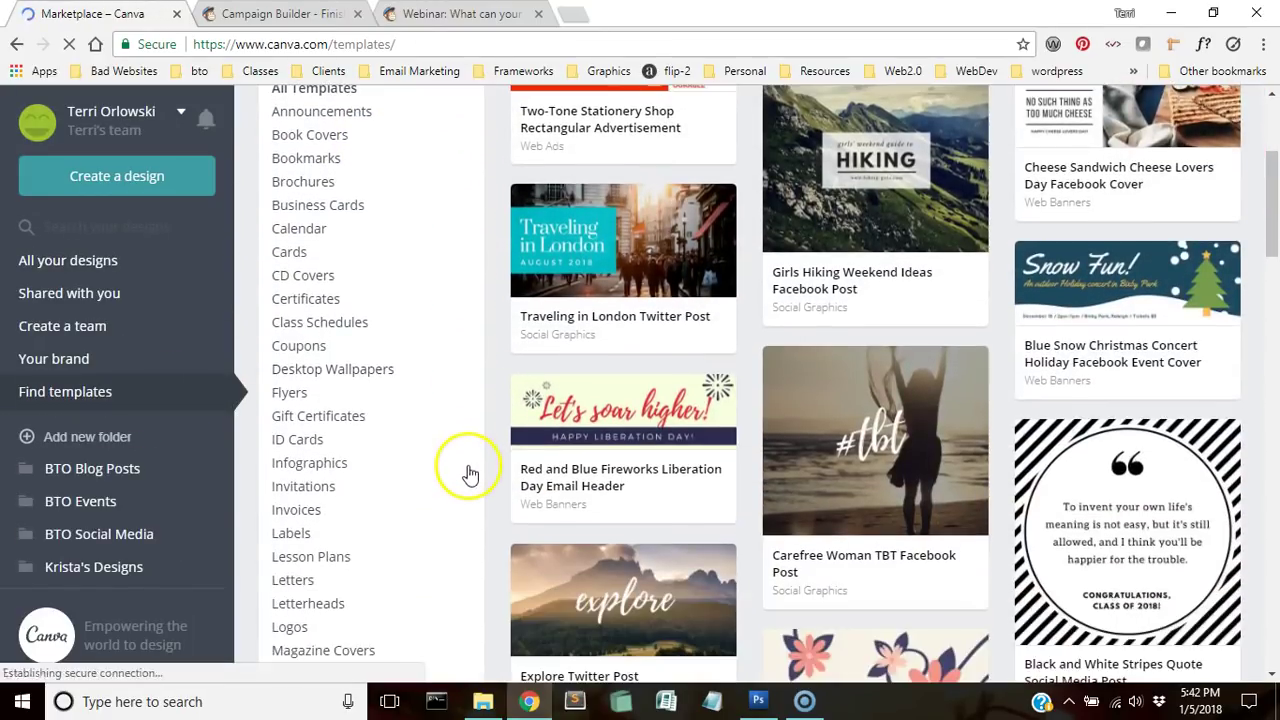
pyautogui.scroll(-6, 470, 480)
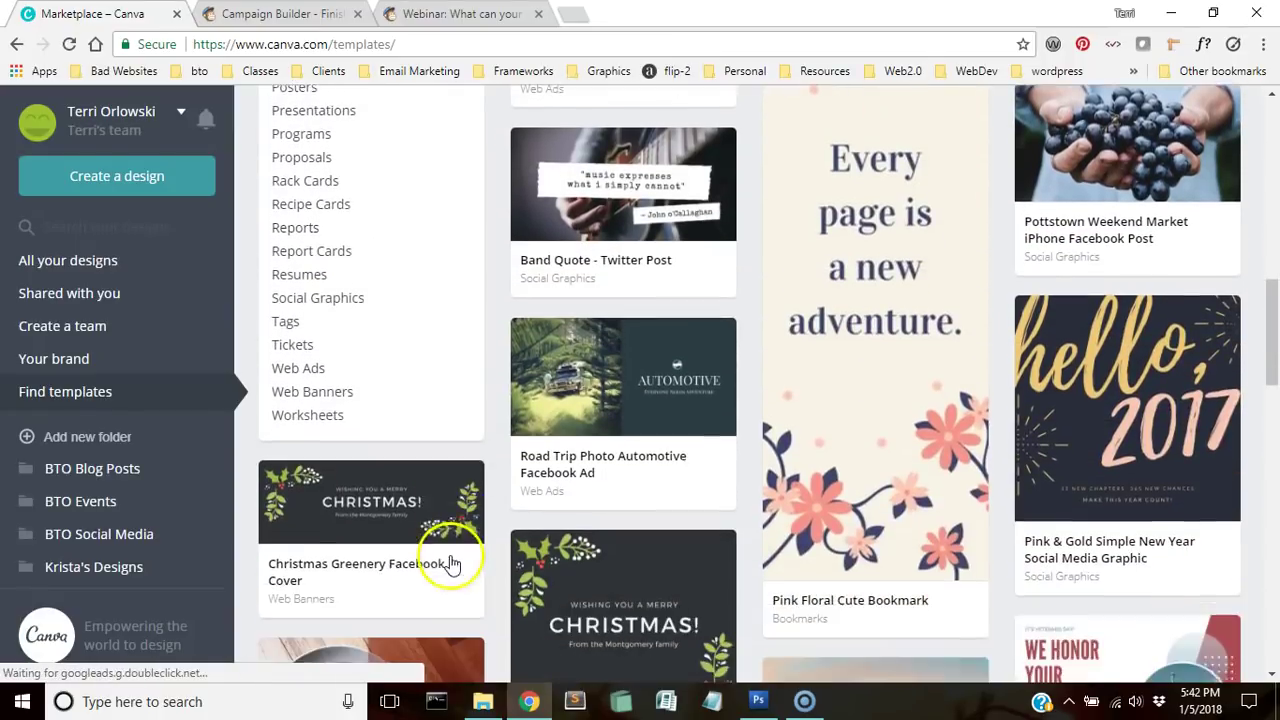
# - Filter Web Banners to Facebook Covers and open the Fireworks New Year Facebook Cover
pyautogui.click(330, 371)
pyautogui.scroll(-1, 420, 398)
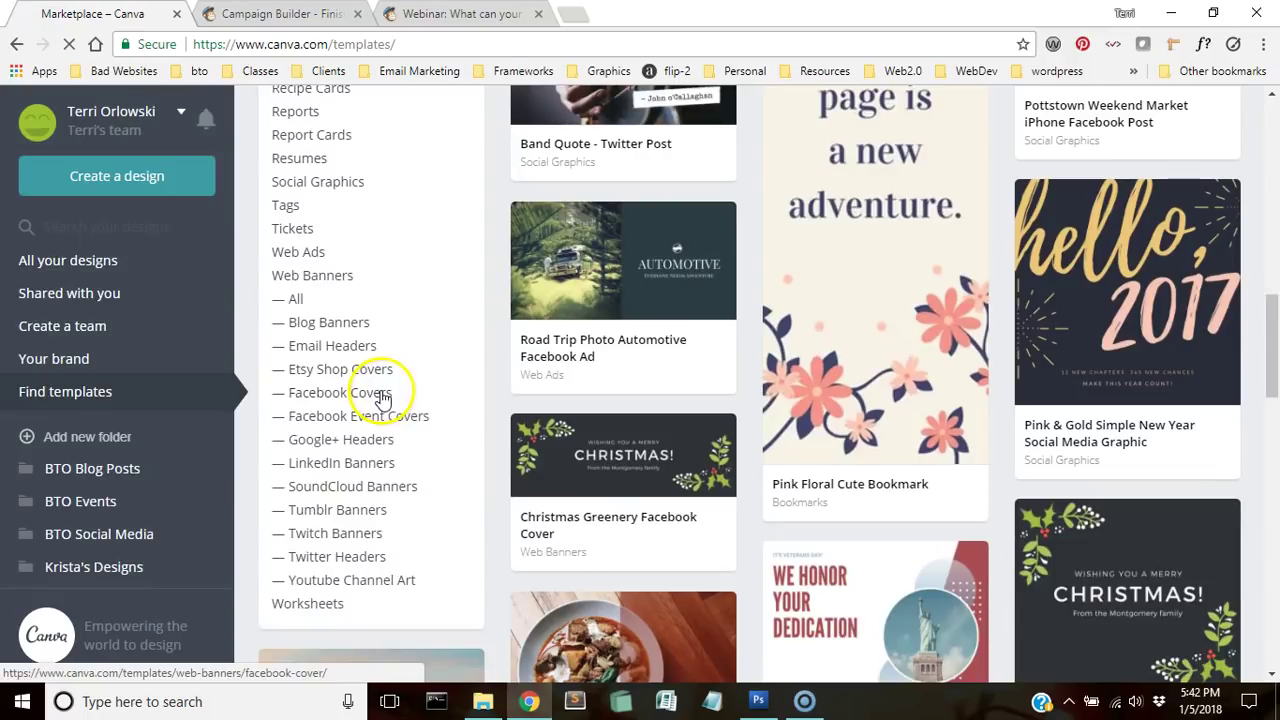
pyautogui.click(380, 395)
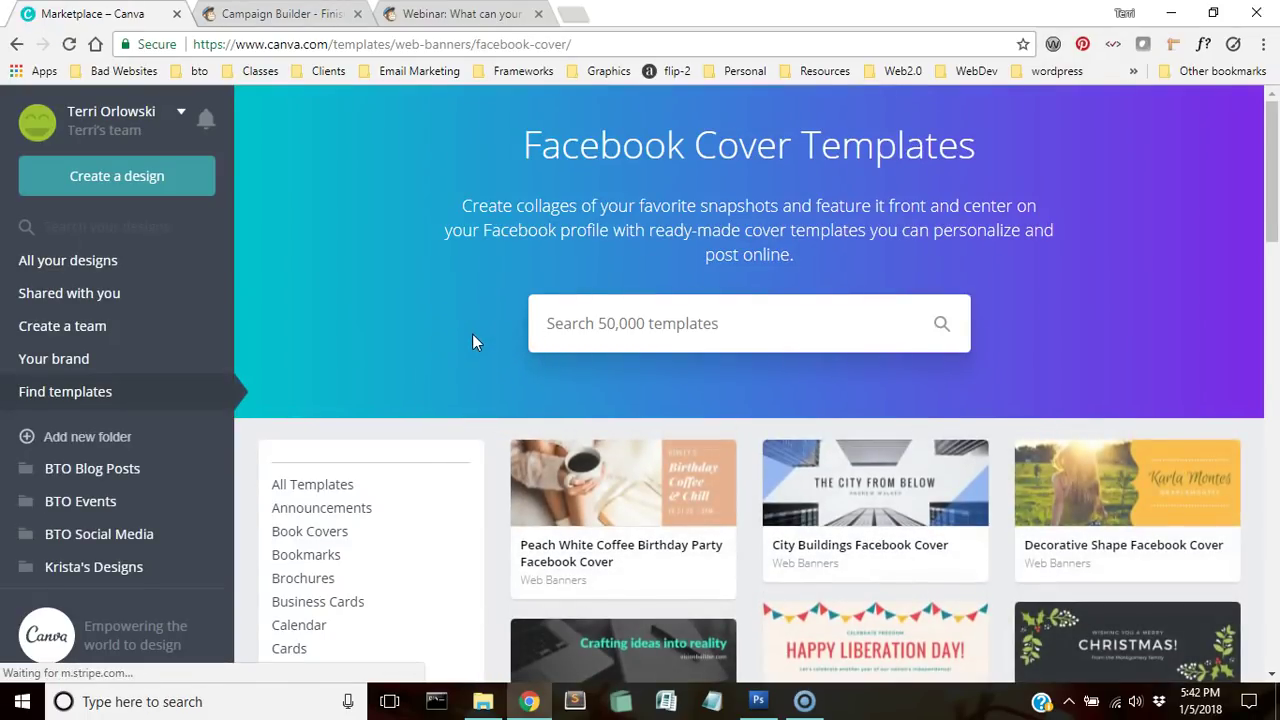
pyautogui.scroll(-1, 474, 331)
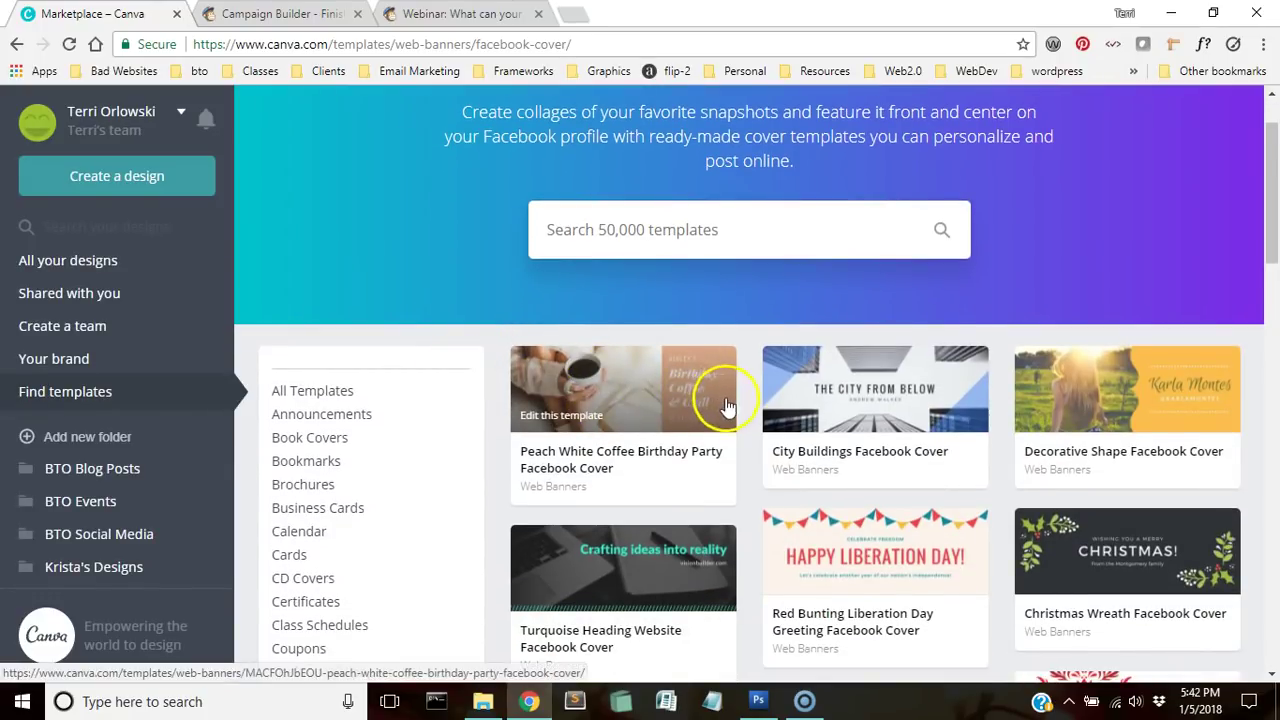
pyautogui.scroll(-1, 743, 438)
pyautogui.scroll(-1, 743, 441)
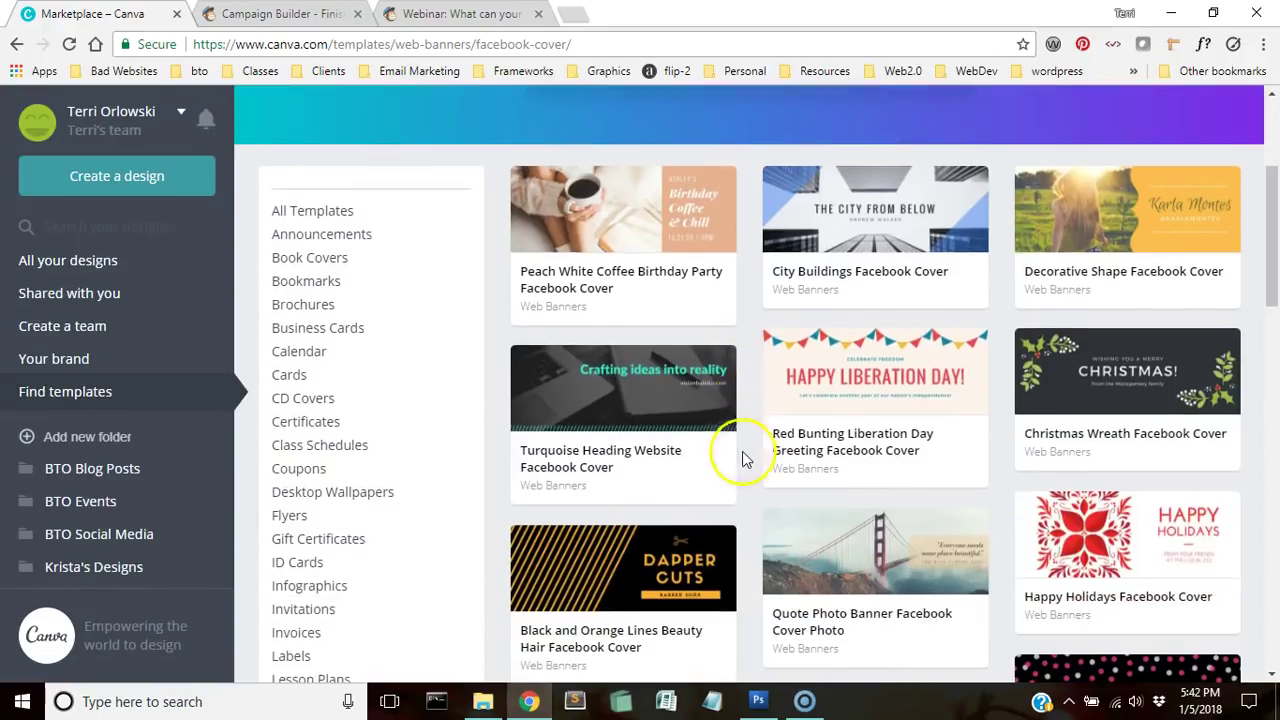
pyautogui.scroll(-6, 743, 253)
pyautogui.scroll(-1, 735, 337)
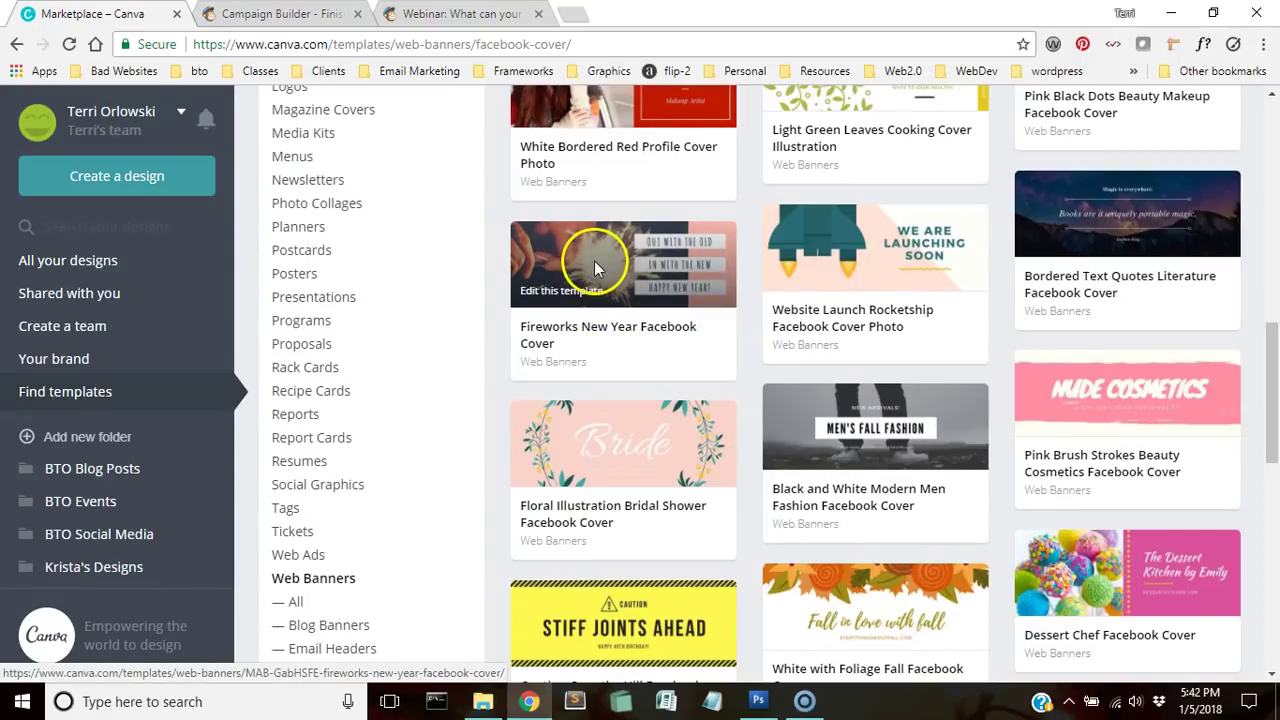
pyautogui.click(594, 261)
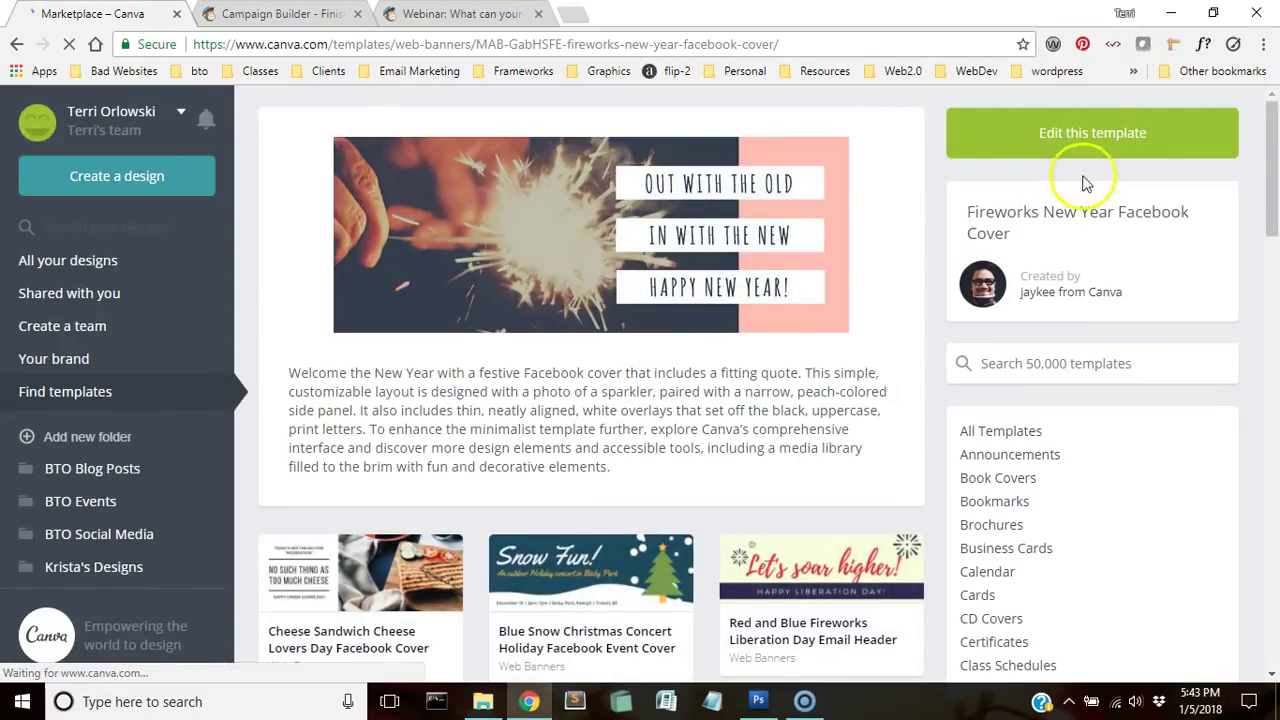
# - Start a design from the template and replace the sparkler photo with the uploaded laptop photo
pyautogui.click(1093, 135)
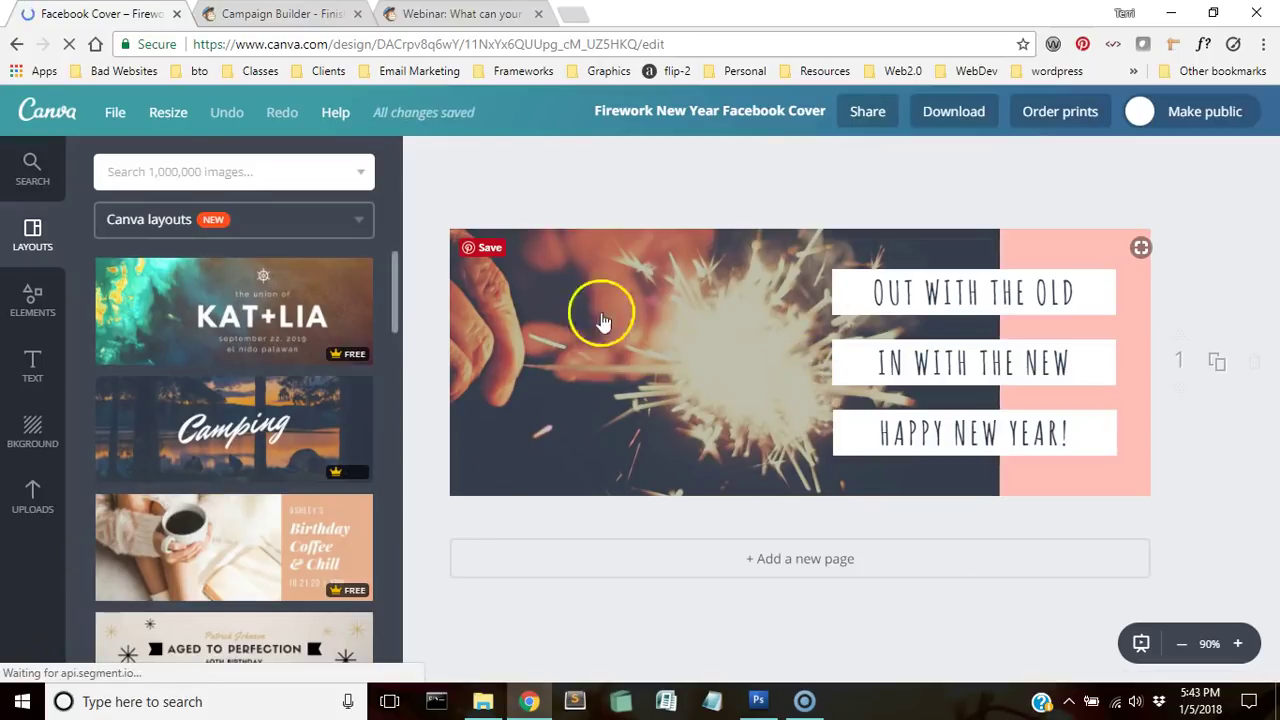
pyautogui.scroll(-4, 283, 443)
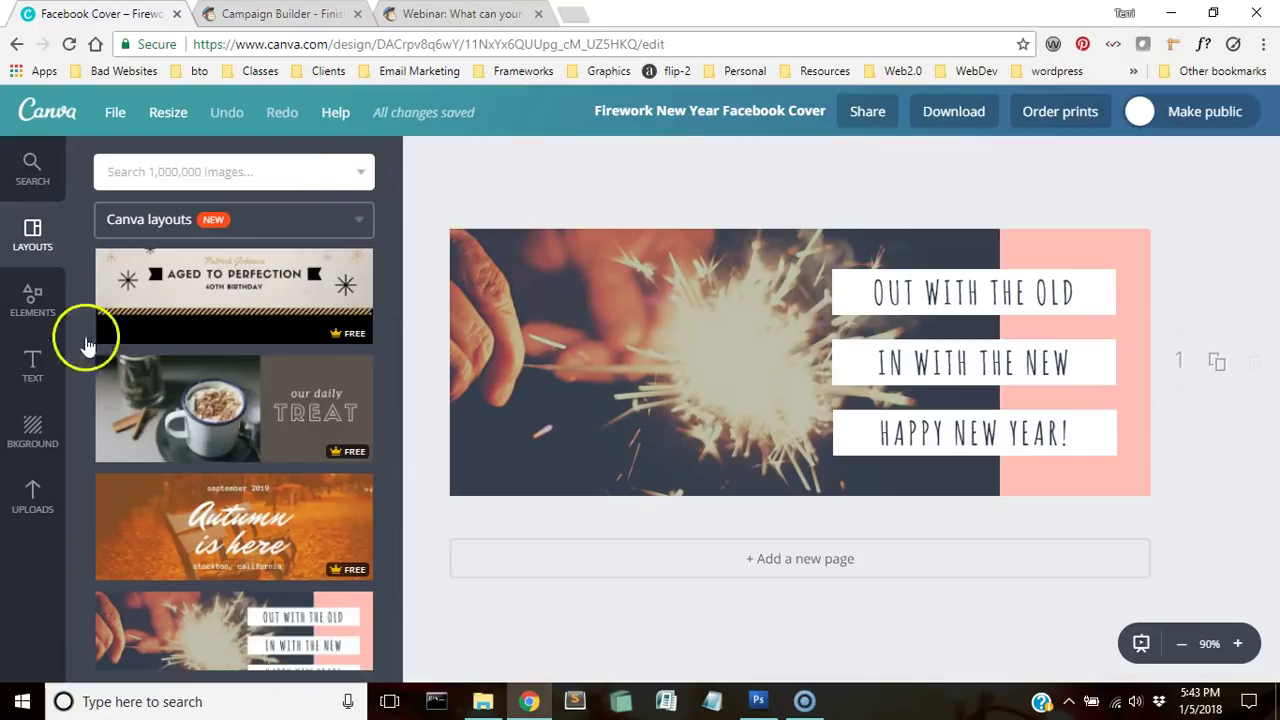
pyautogui.click(38, 490)
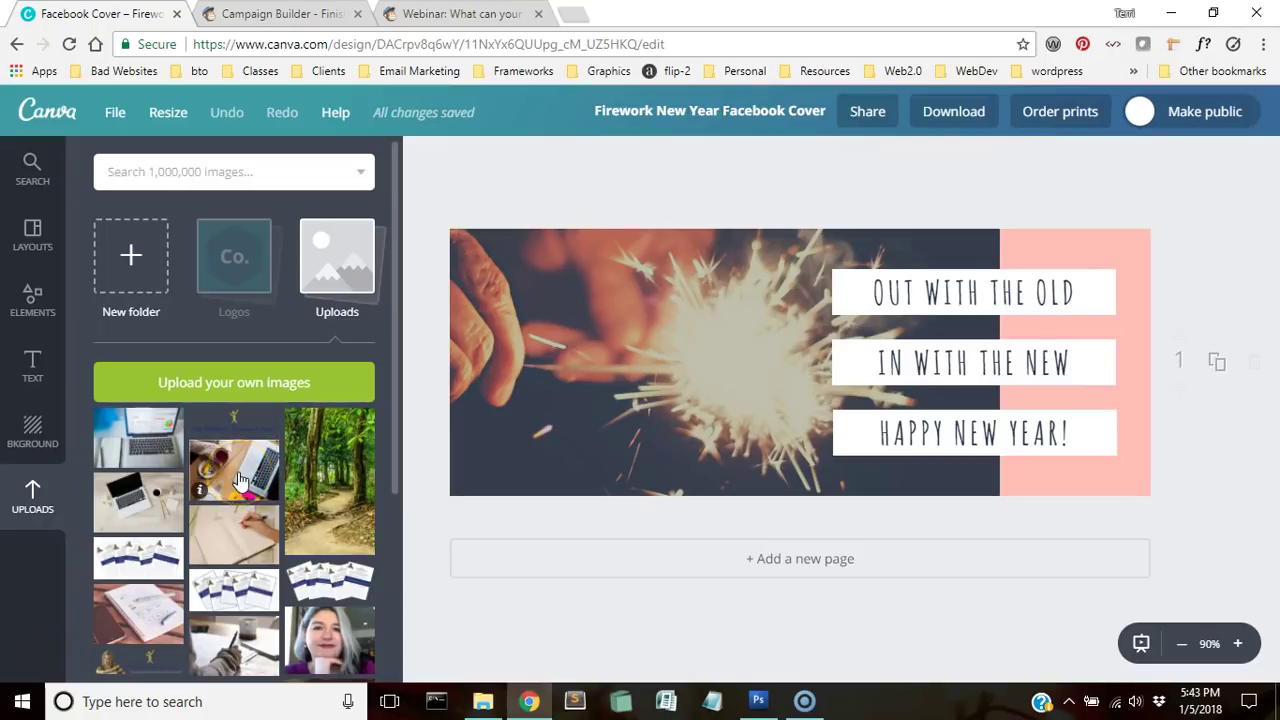
pyautogui.click(142, 435)
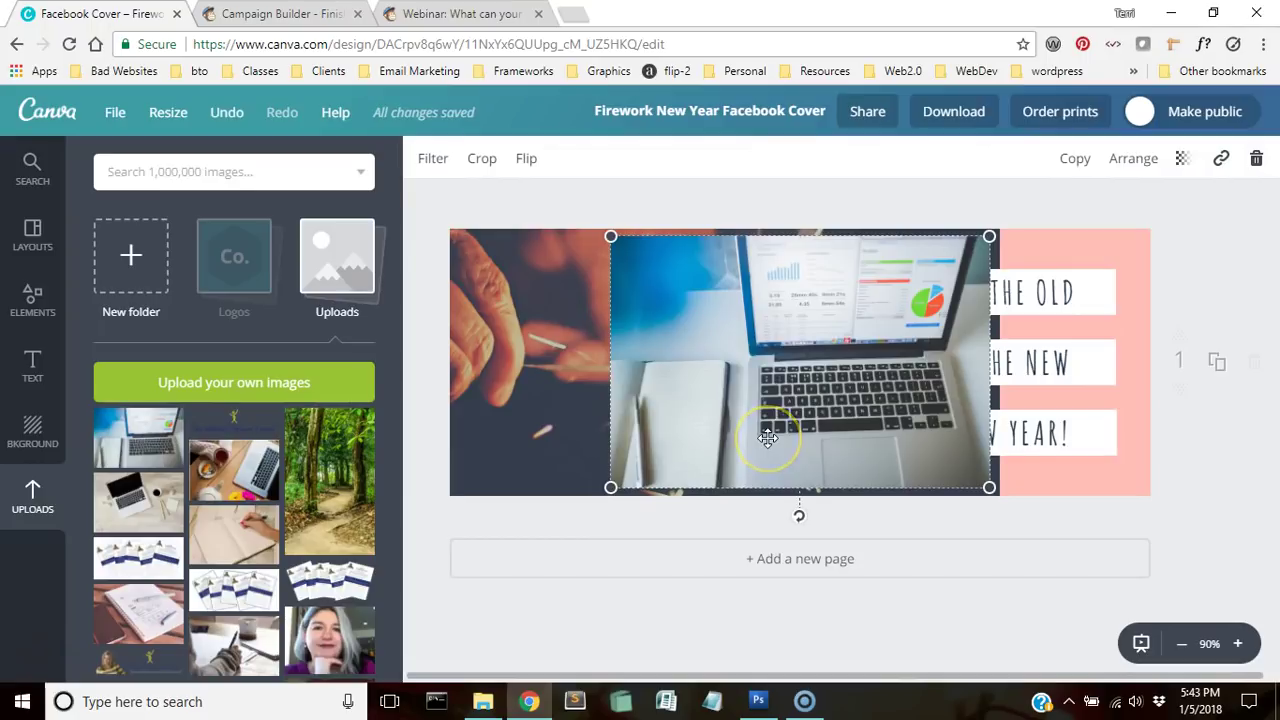
pyautogui.press('Delete')
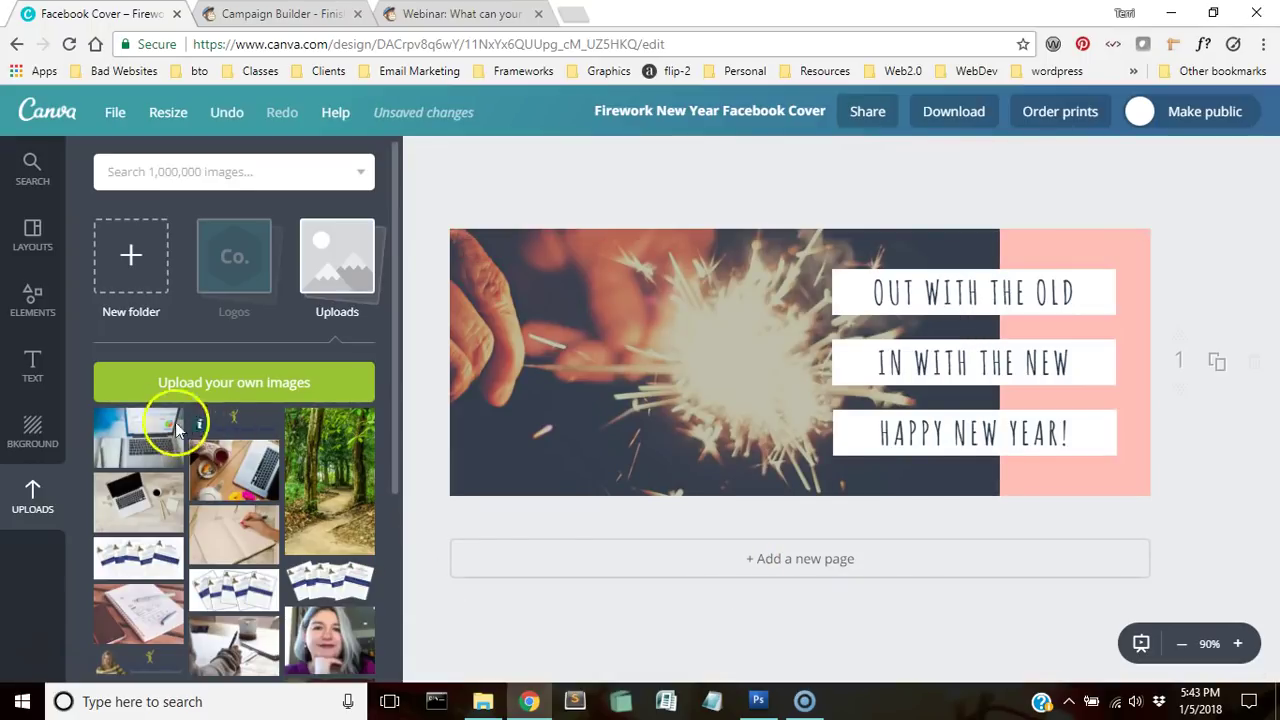
pyautogui.moveTo(160, 427); pyautogui.dragTo(696, 372)
pyautogui.click(697, 356)
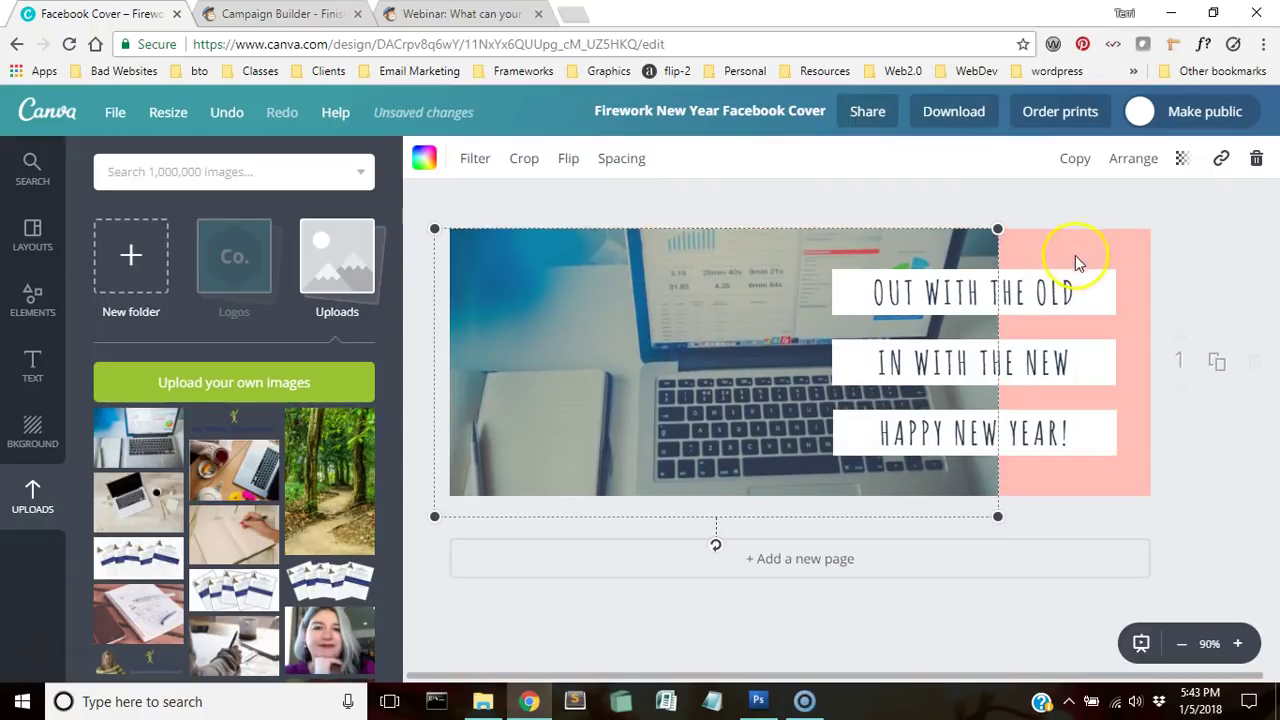
# - Recolour the pink side panel to the teal brand colour
pyautogui.click(1125, 254)
pyautogui.click(1134, 250)
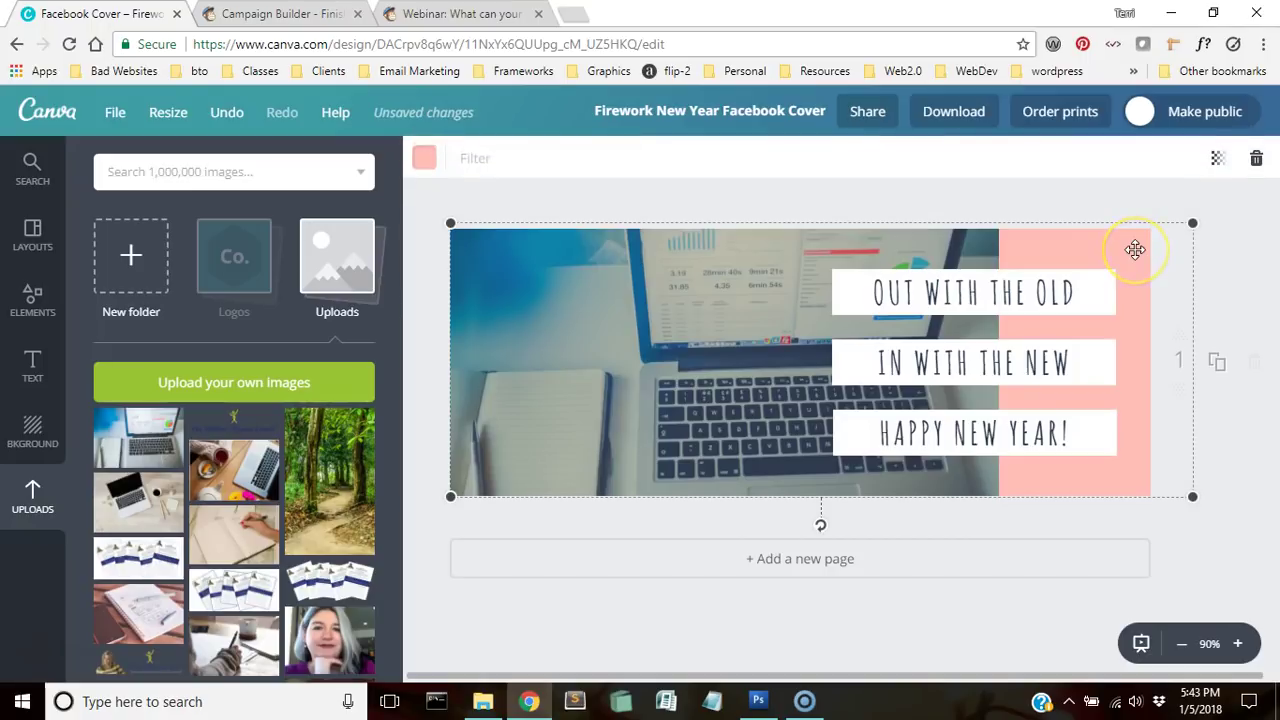
pyautogui.click(425, 166)
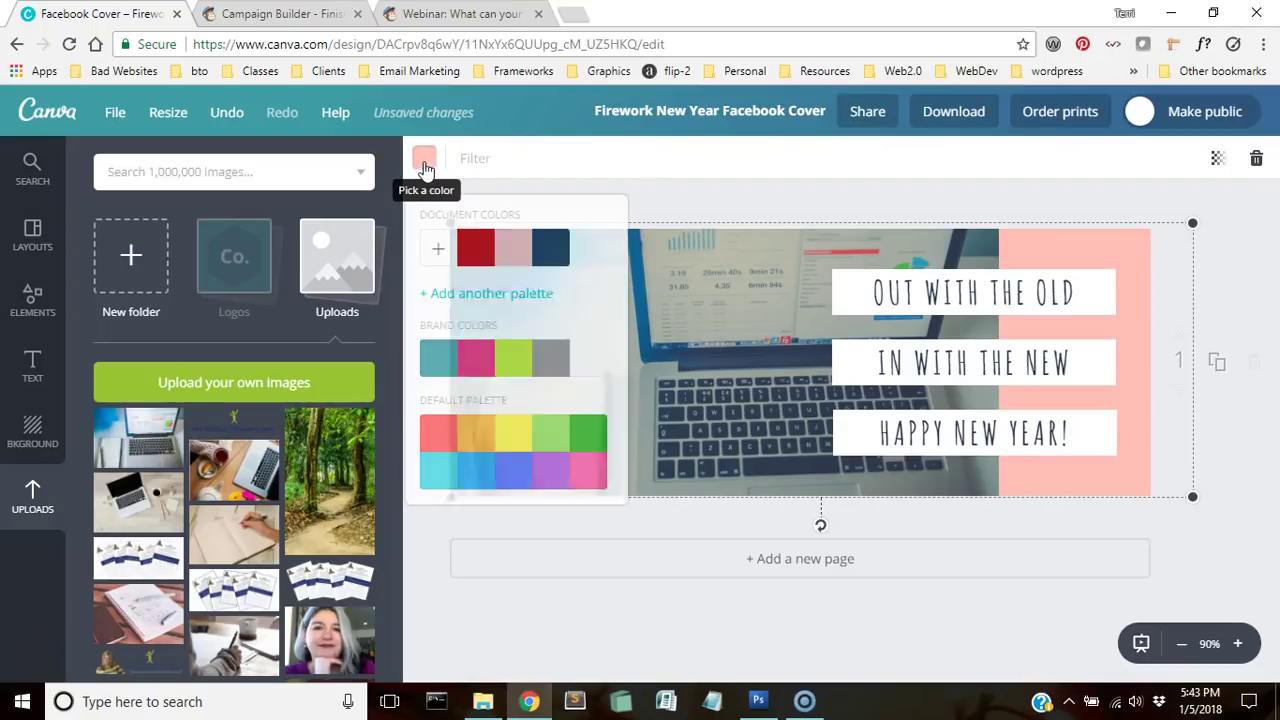
pyautogui.click(437, 365)
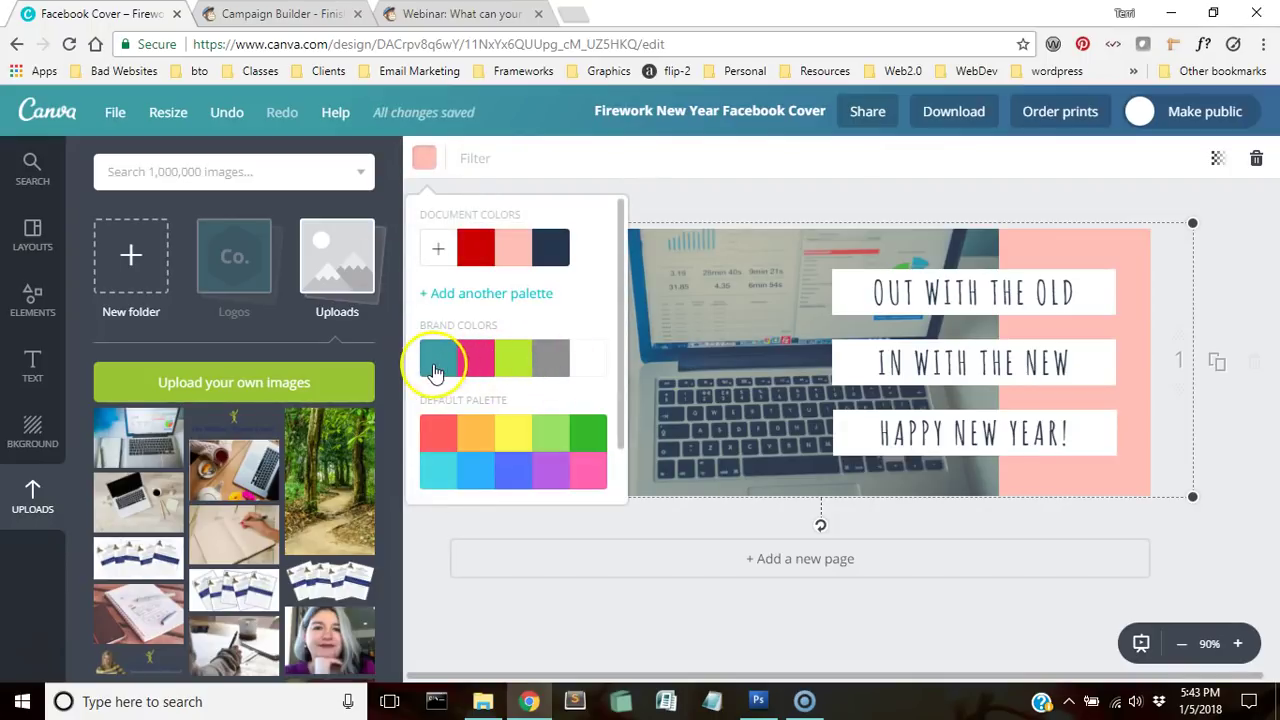
pyautogui.click(1061, 206)
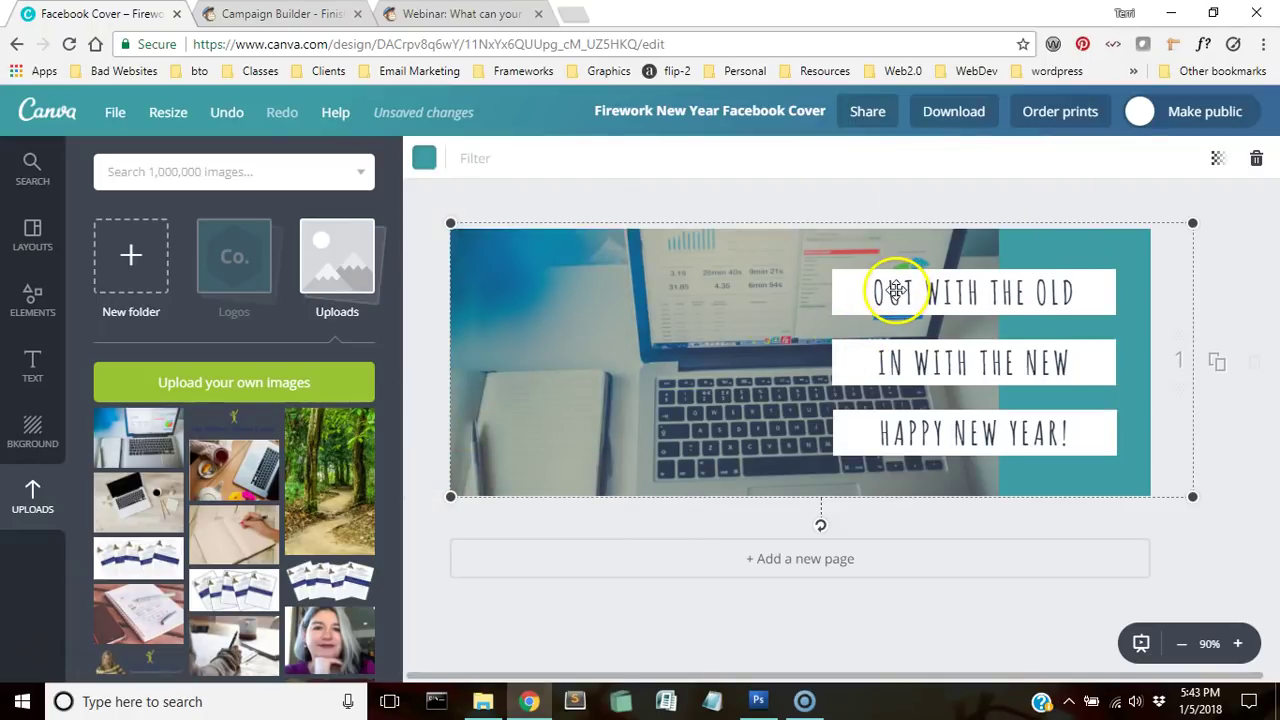
# - Change the first headline line to 'LEARN WHAT YOU'
pyautogui.click(952, 292)
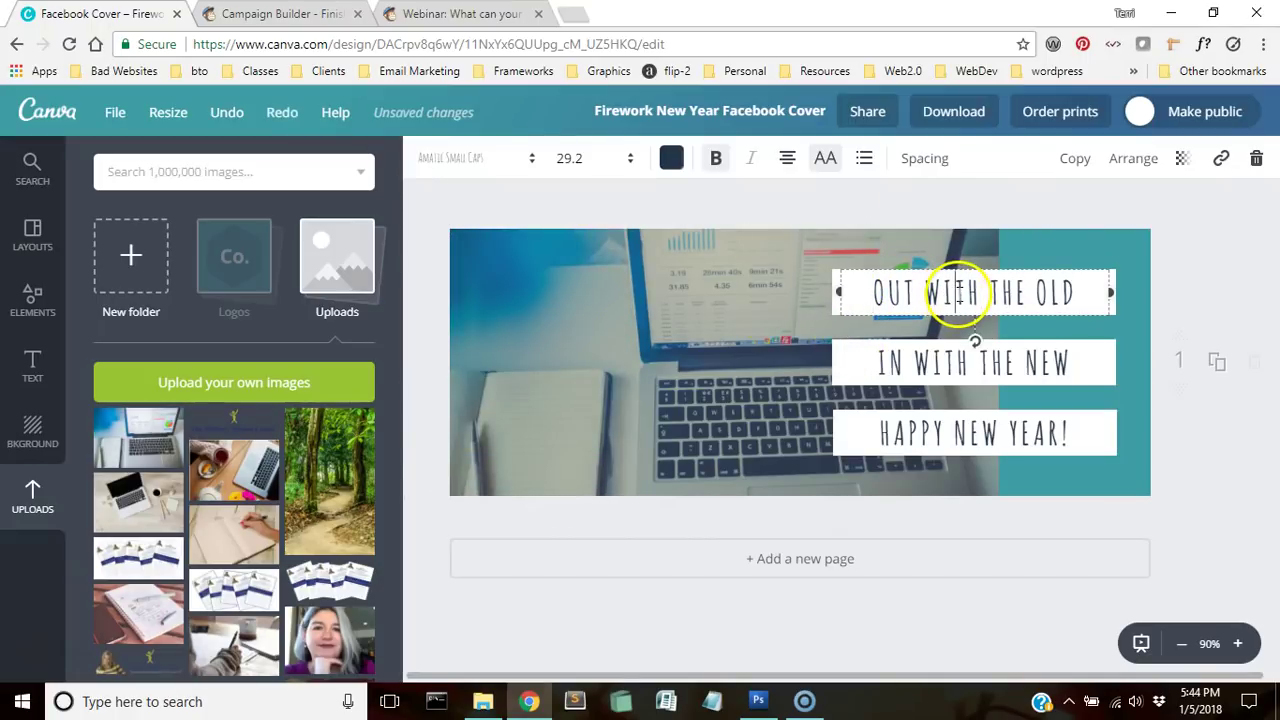
pyautogui.tripleClick(958, 292)
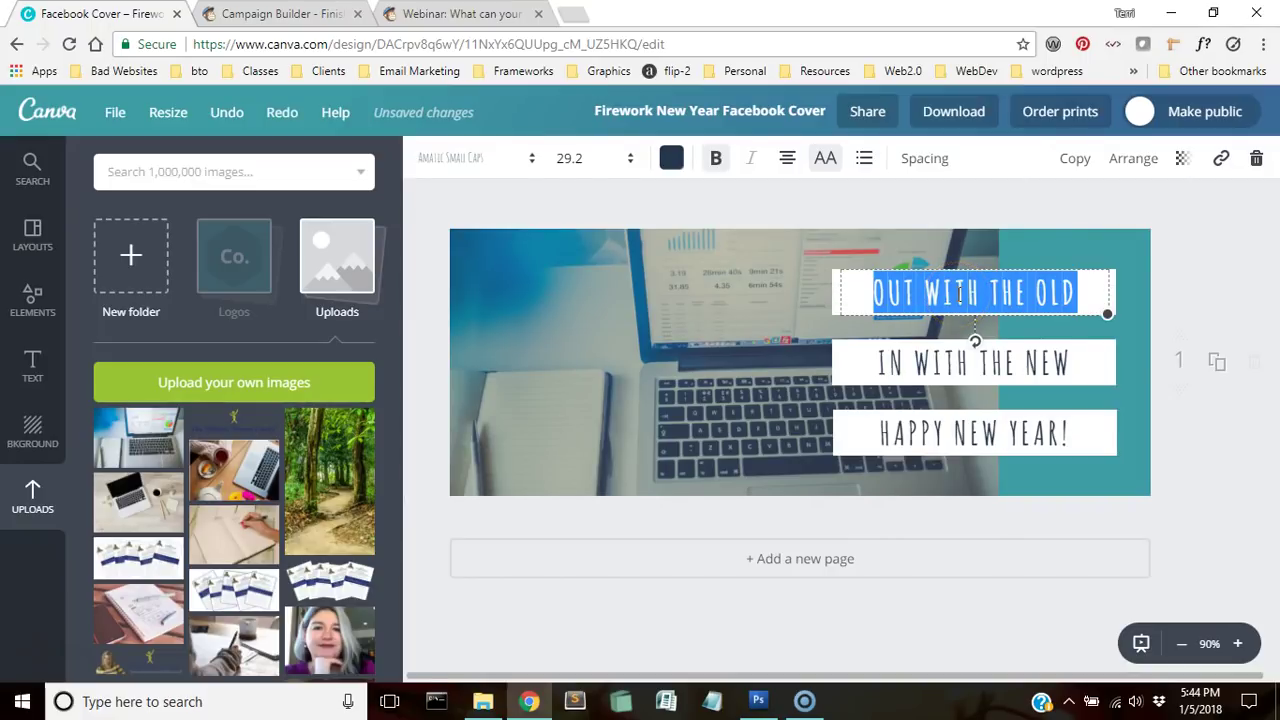
pyautogui.write('Lean')
pyautogui.press('BackSpace')
pyautogui.write('rn ')
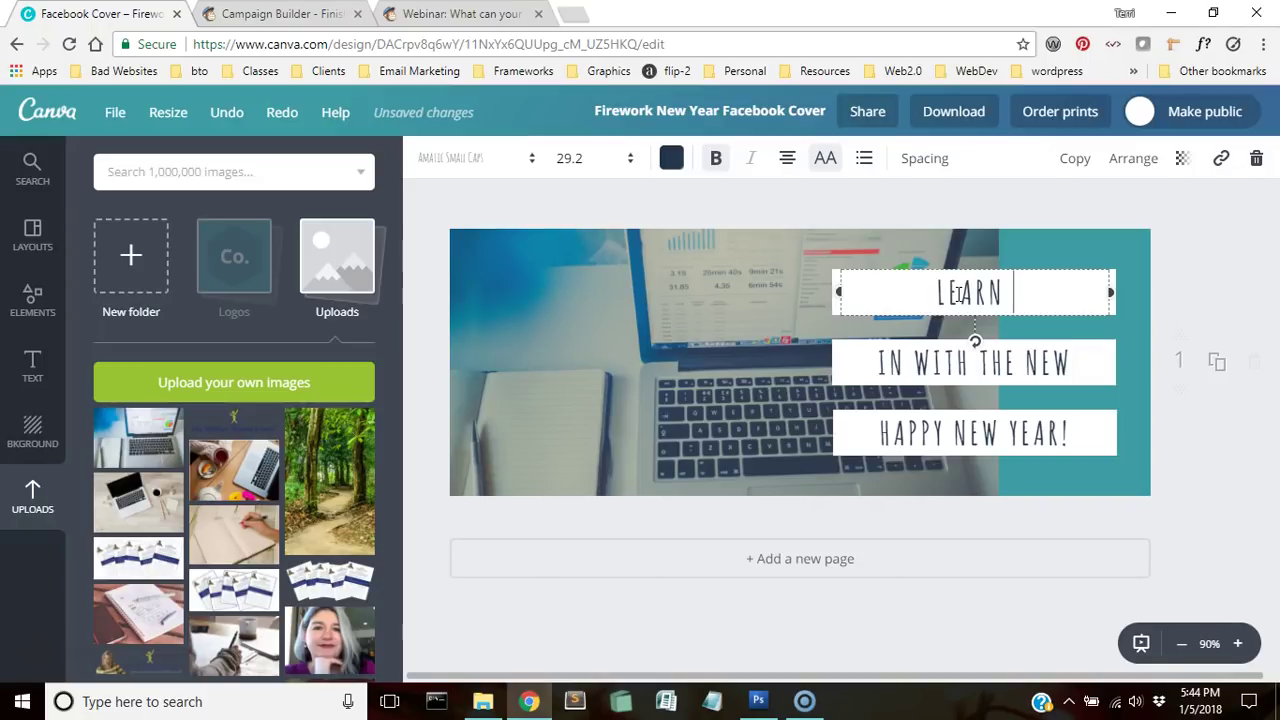
pyautogui.write('what you')
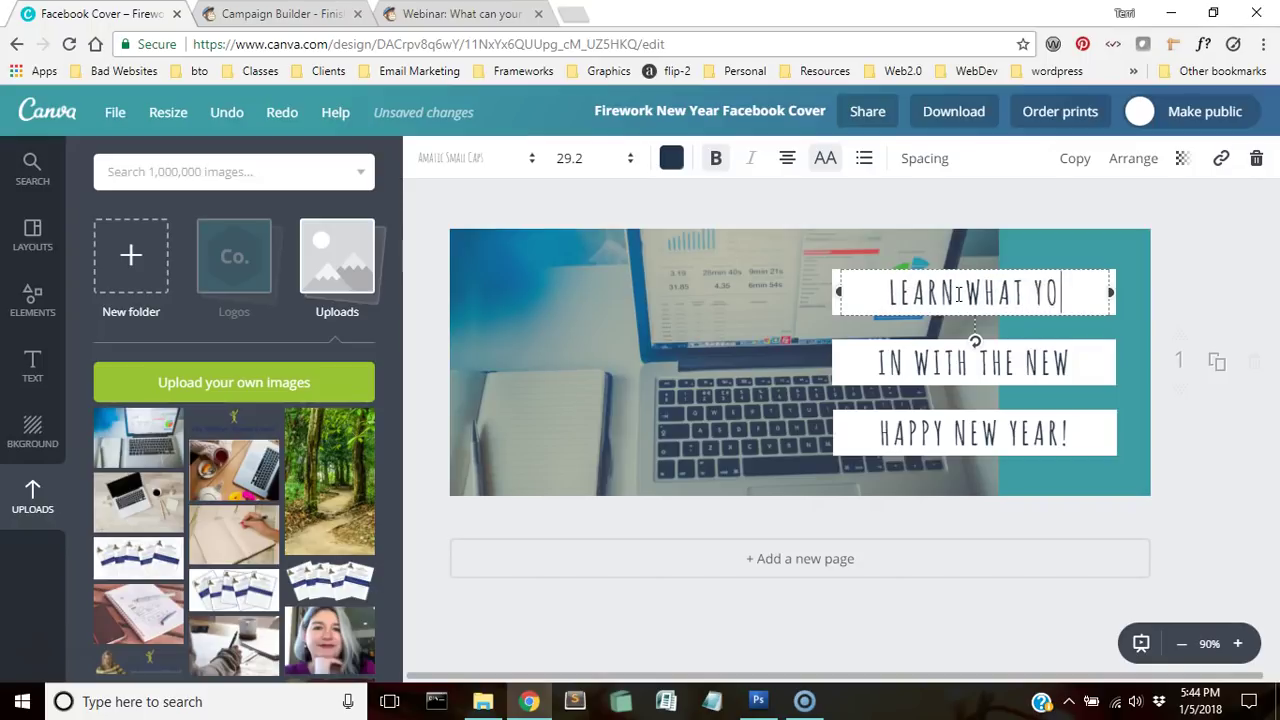
pyautogui.press('BackSpace')
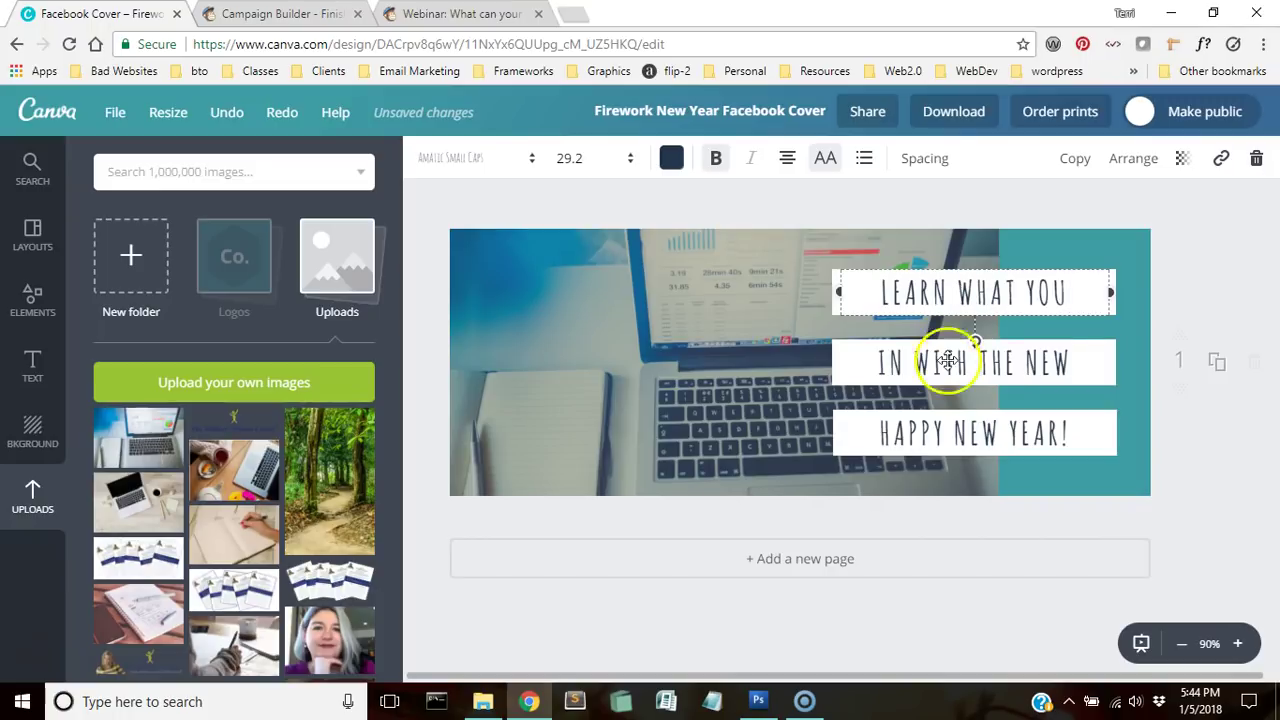
# - Replace the other two lines with 'WEBSITE CAN TELL YOU' and 'ABOUT YOUR AUDIENCE'
pyautogui.doubleClick(1002, 368)
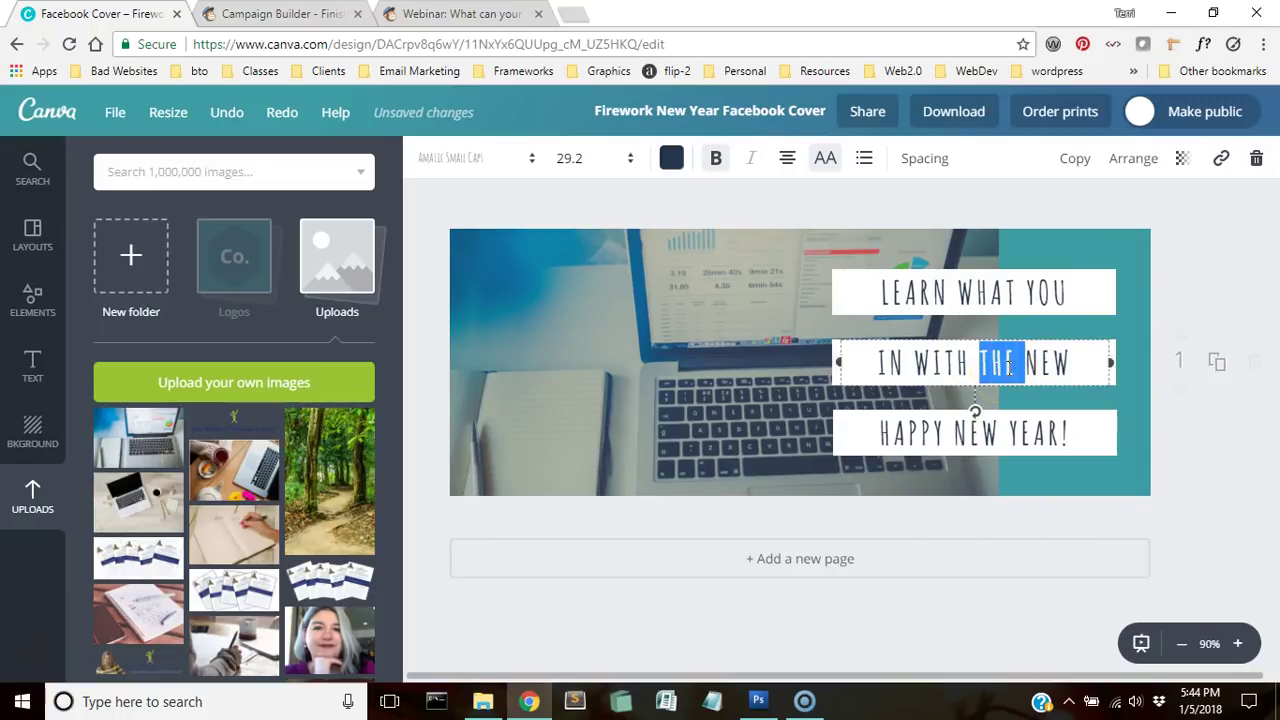
pyautogui.click(1009, 366)
pyautogui.write('WEBSIT')
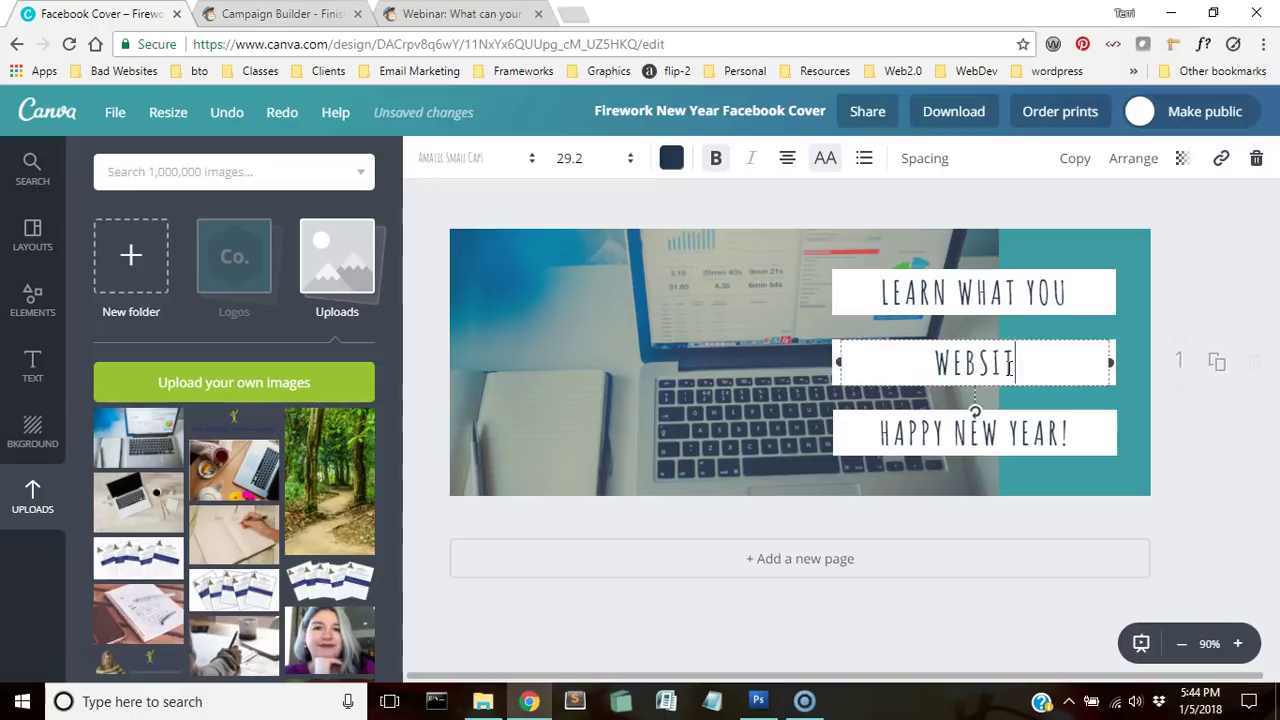
pyautogui.write('E CAN TELL YOU')
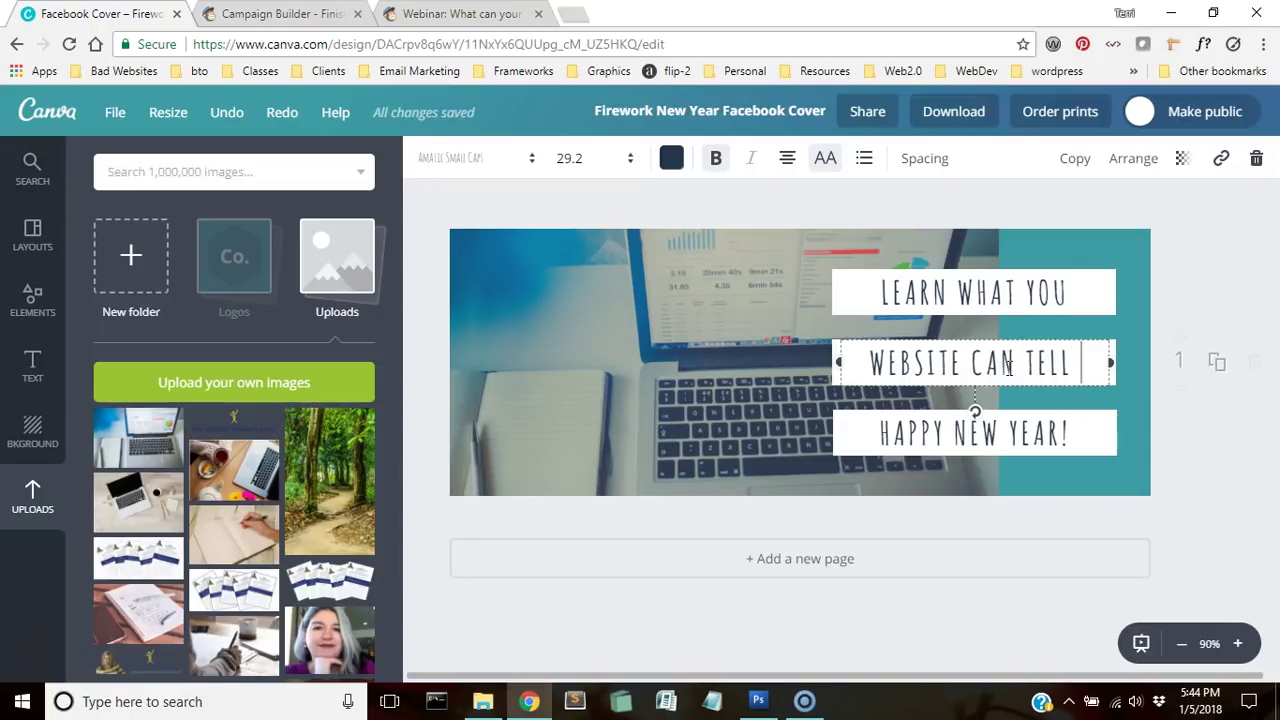
pyautogui.doubleClick(1032, 430)
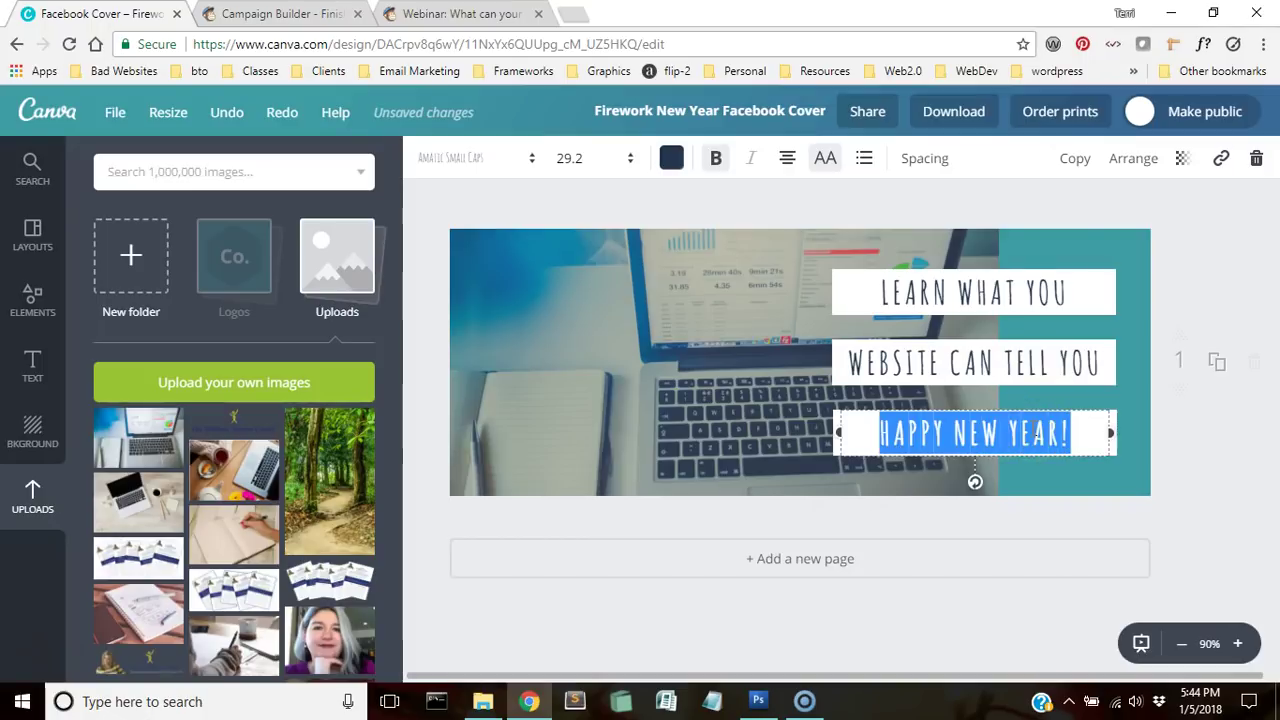
pyautogui.write('ABO')
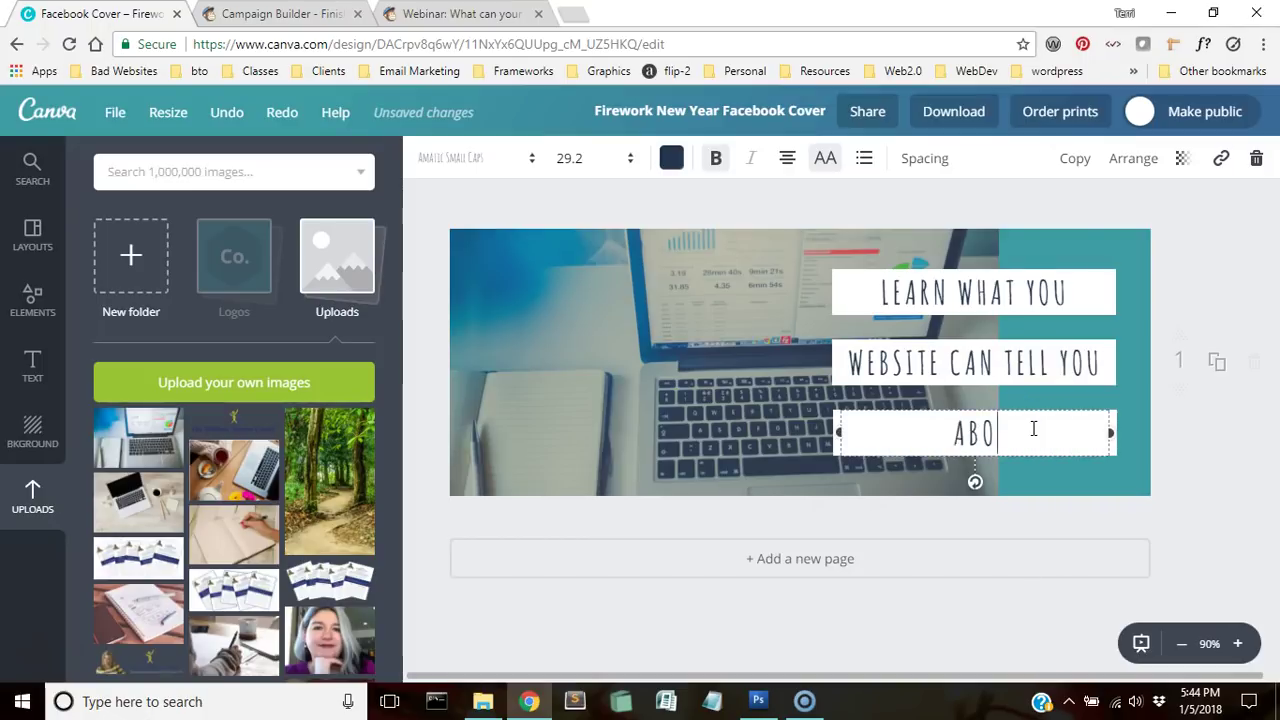
pyautogui.write('UT YOUR A')
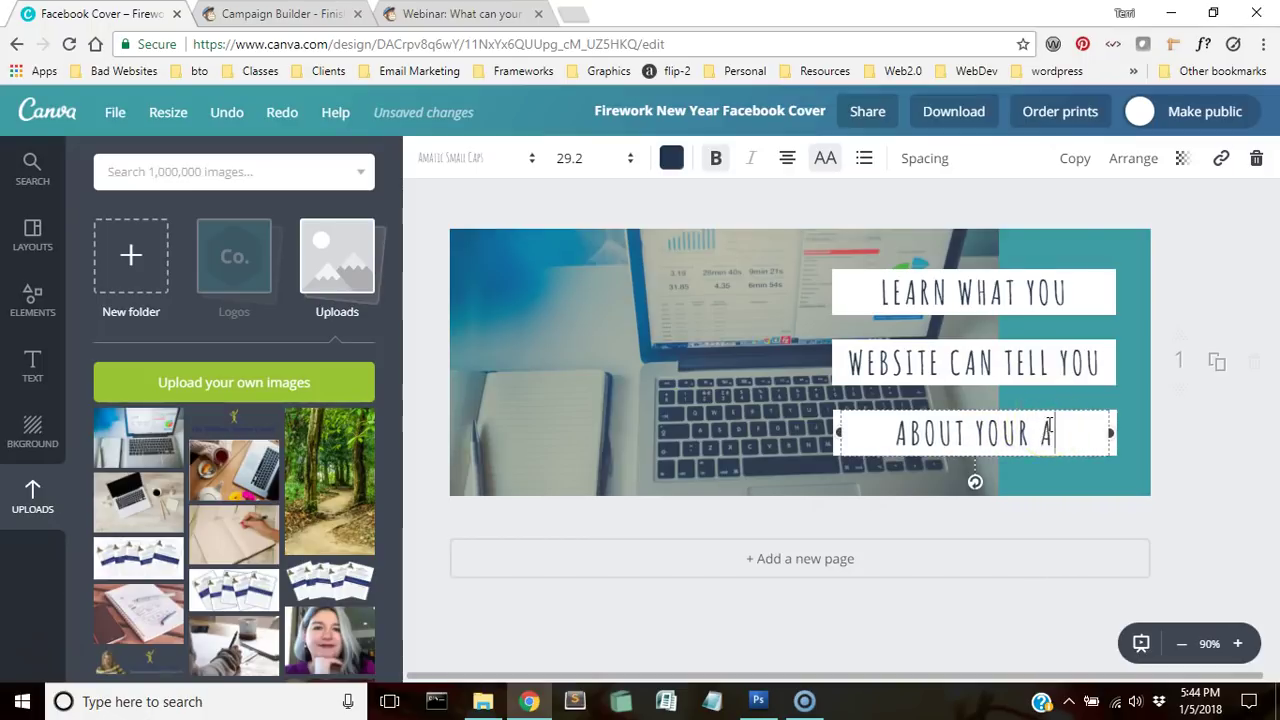
pyautogui.write('DDIENCE')
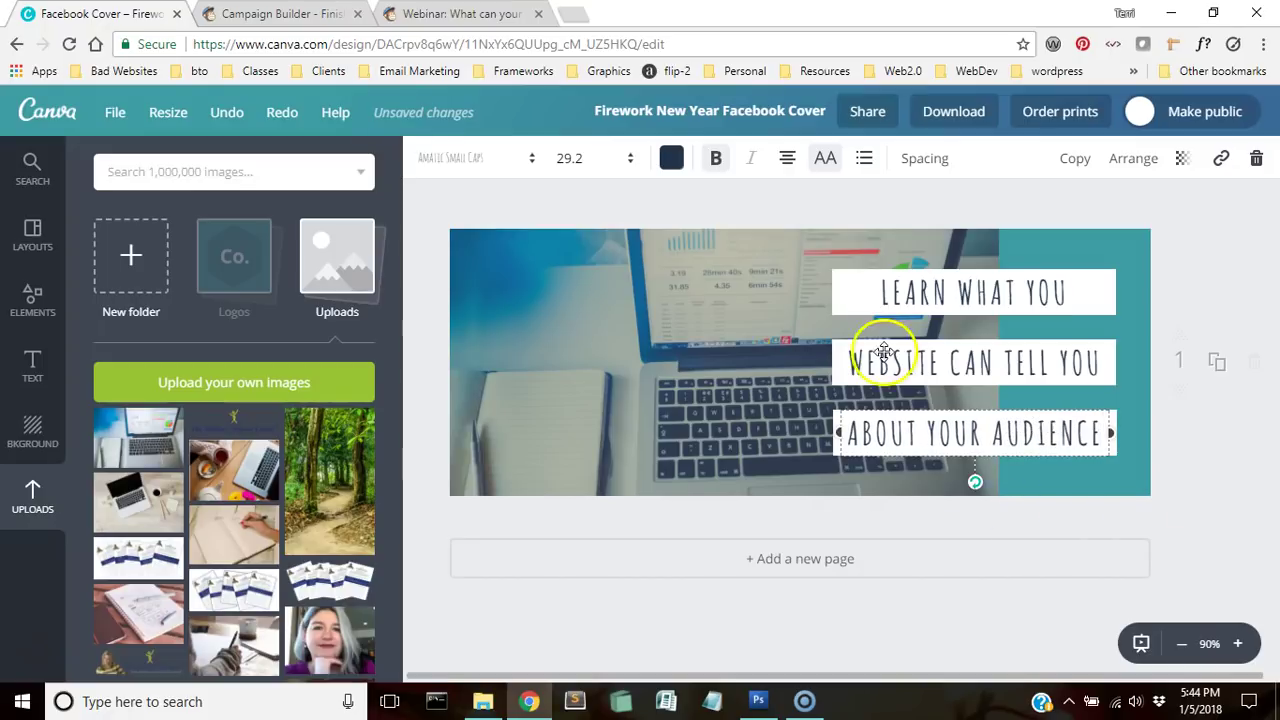
pyautogui.click(566, 221)
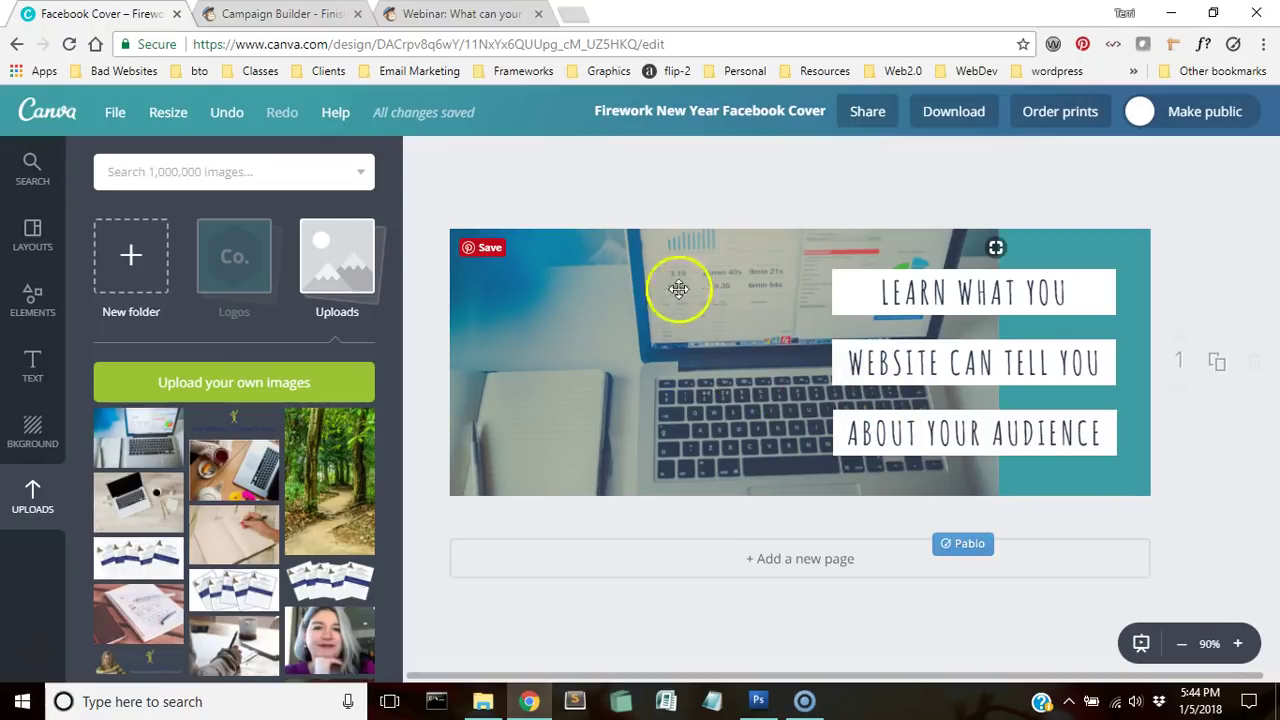
# - Add the DATE/SUBJECT text preset and drag it onto the laptop photo
pyautogui.click(33, 370)
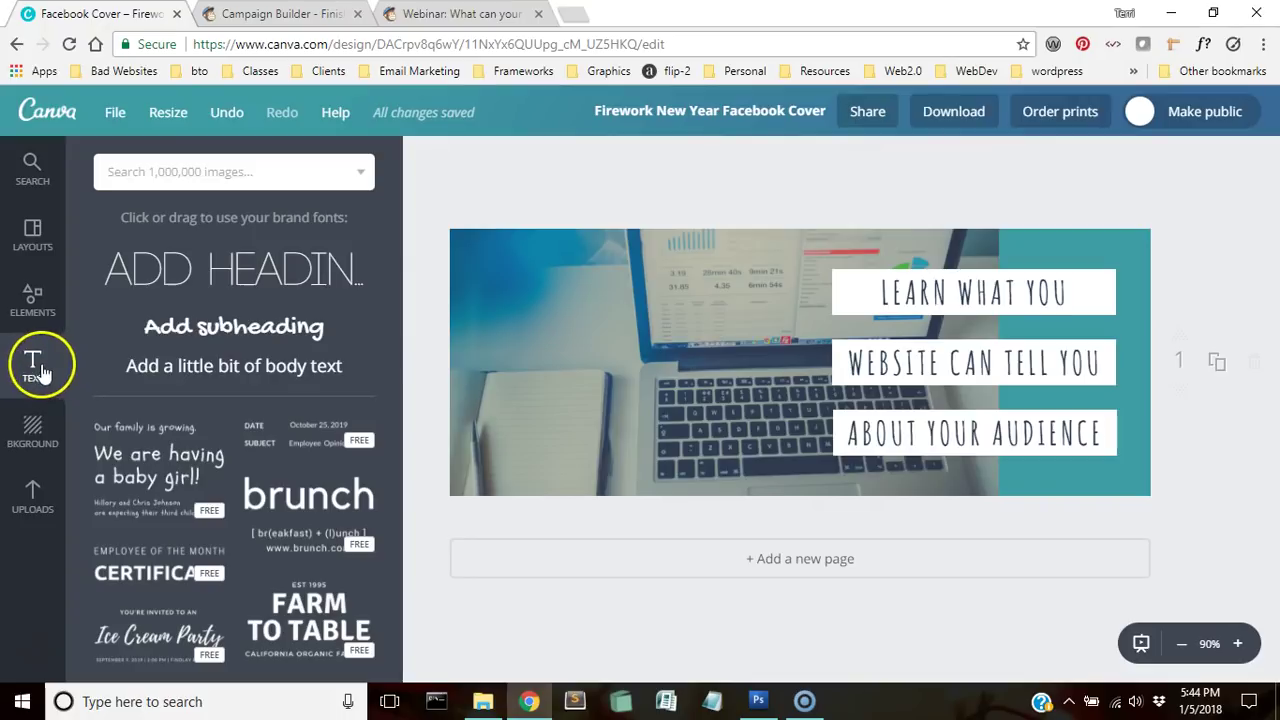
pyautogui.click(300, 445)
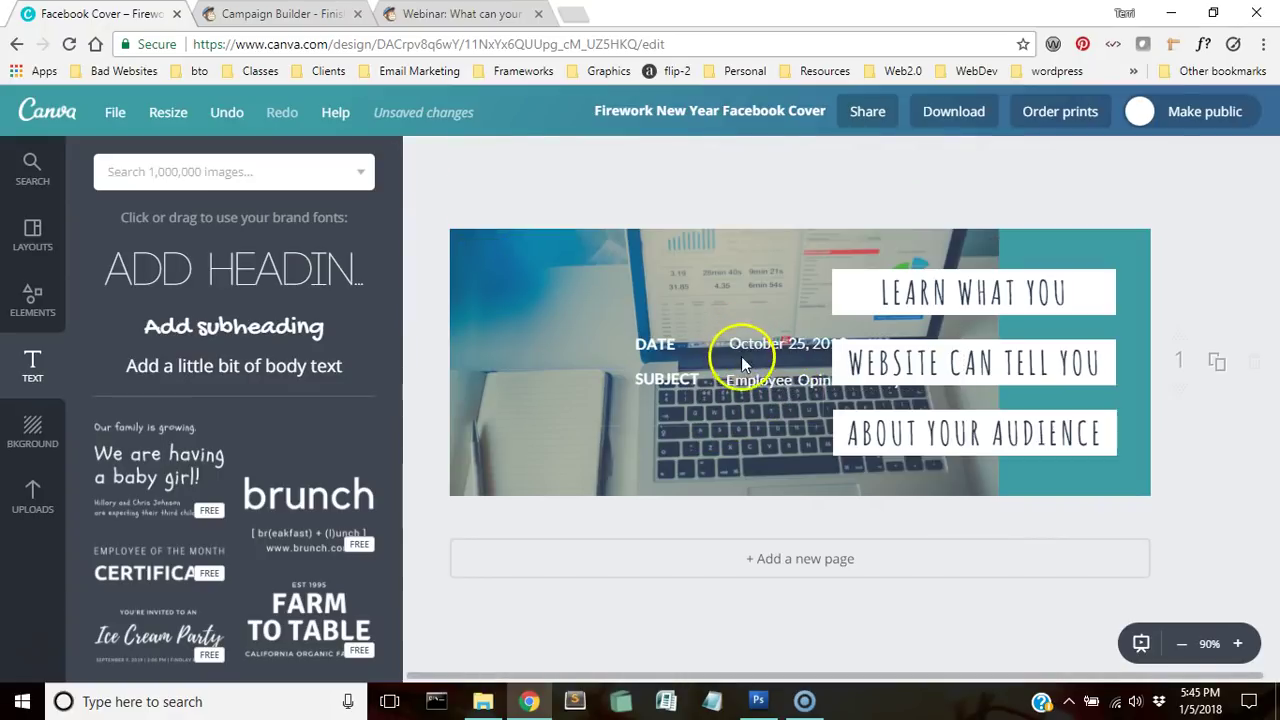
pyautogui.moveTo(745, 380); pyautogui.dragTo(271, 457)
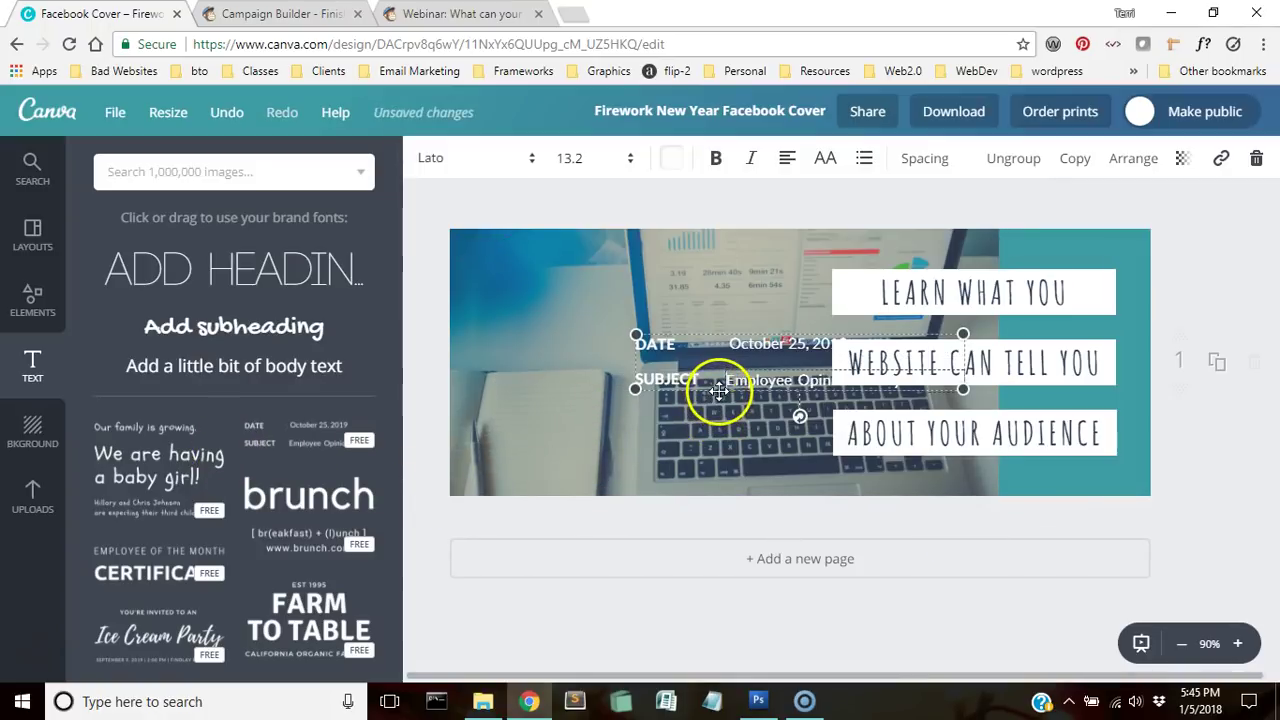
# - Undo an accidental photo move and place the DATE/SUBJECT group at the photo's lower left
pyautogui.moveTo(714, 400); pyautogui.dragTo(594, 439)
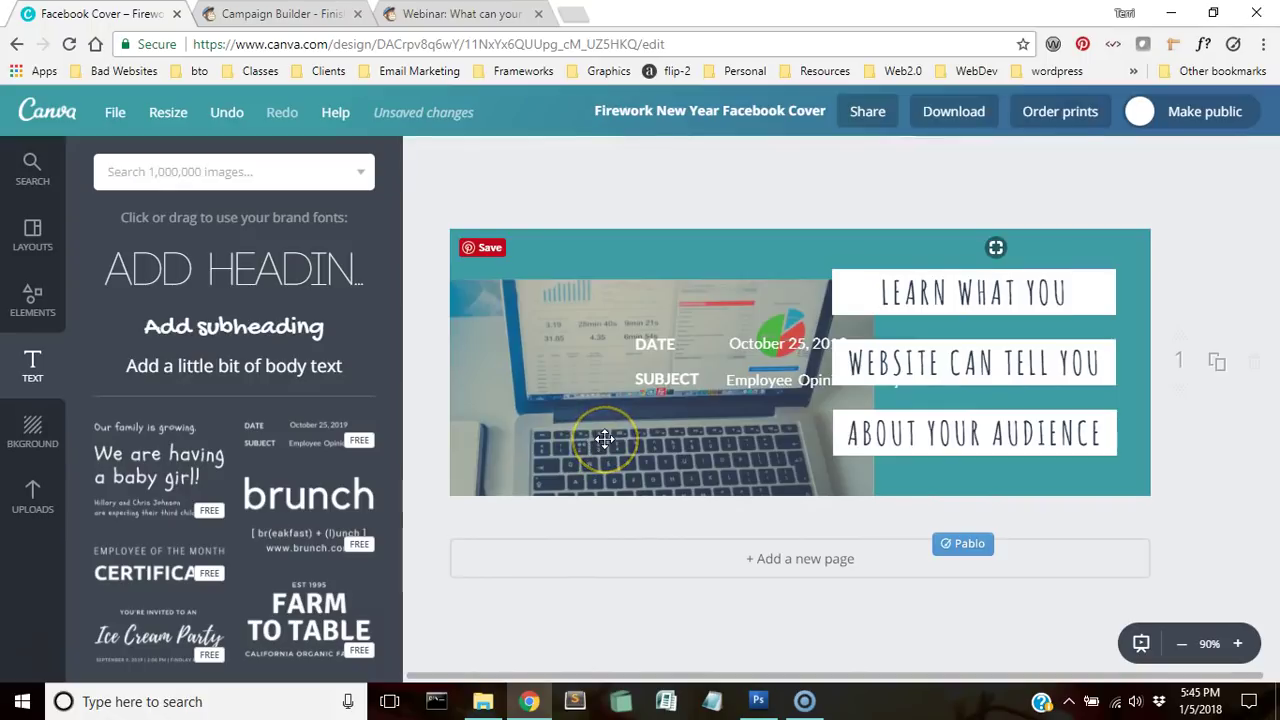
pyautogui.hotkey('ctrl', 'z')
pyautogui.click(668, 383)
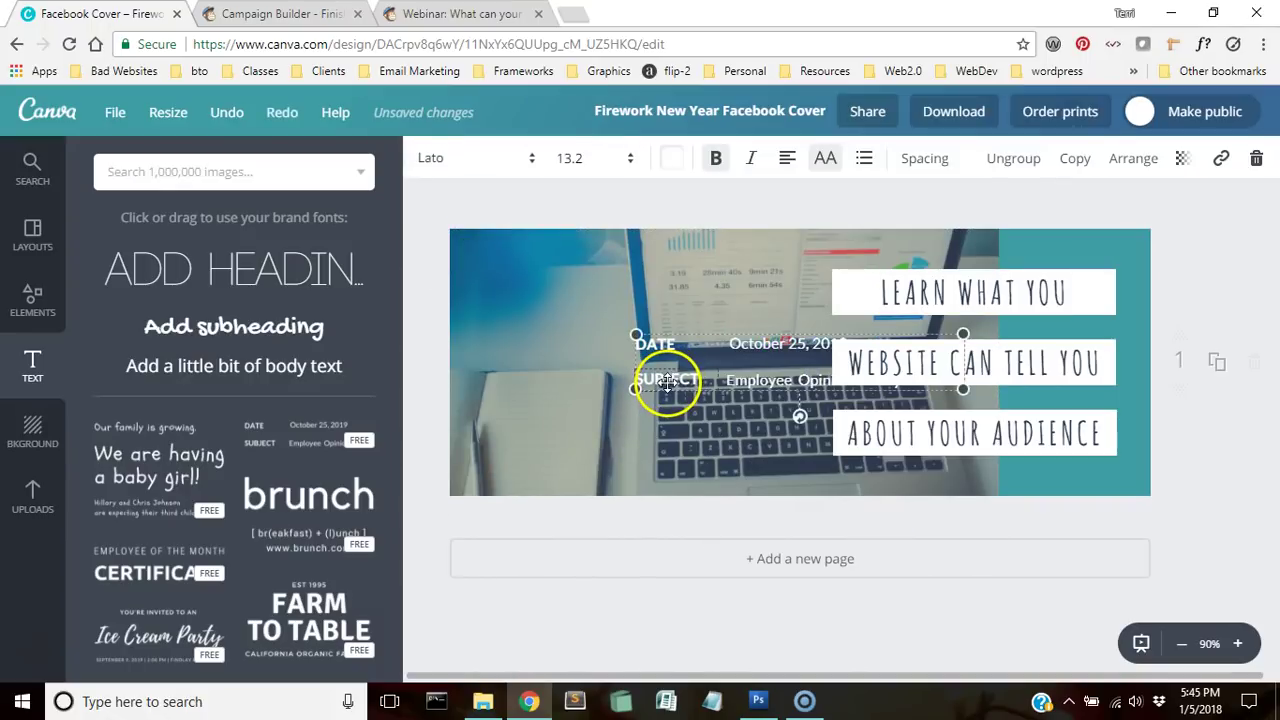
pyautogui.moveTo(668, 383); pyautogui.dragTo(530, 444)
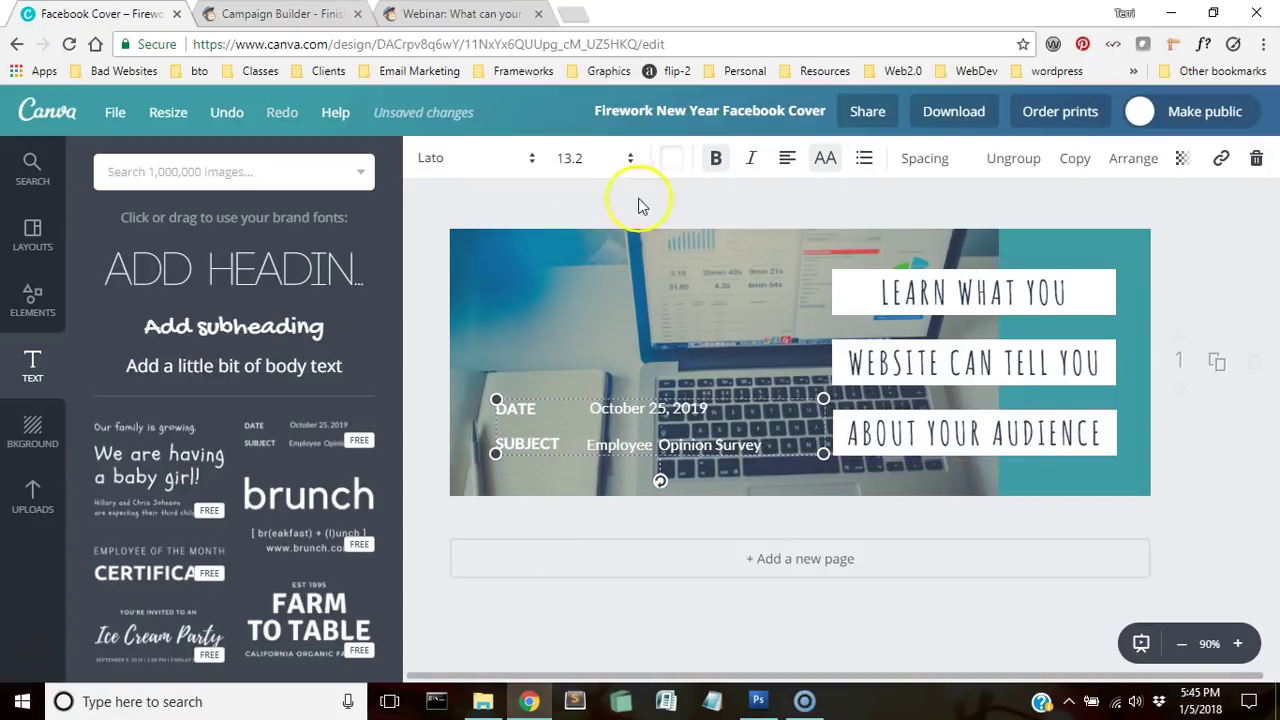
# - Make the date and subject text black in the Open Sans font
pyautogui.click(669, 170)
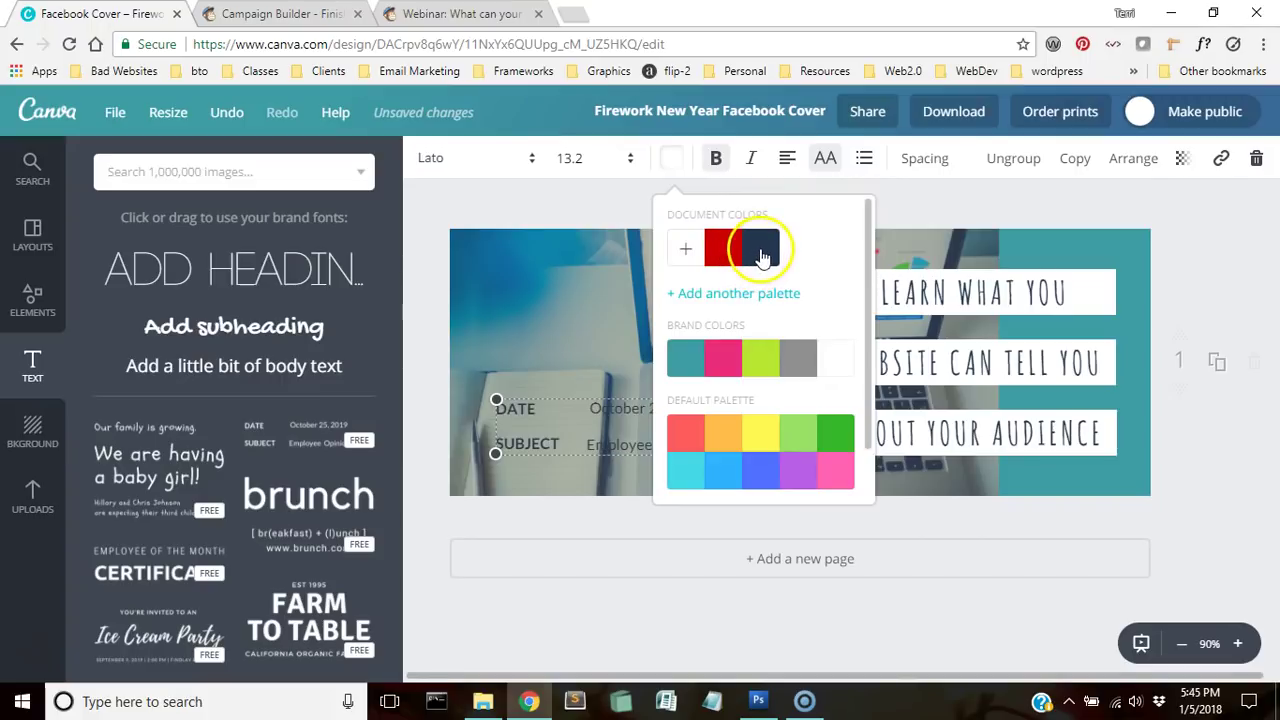
pyautogui.scroll(-1, 800, 440)
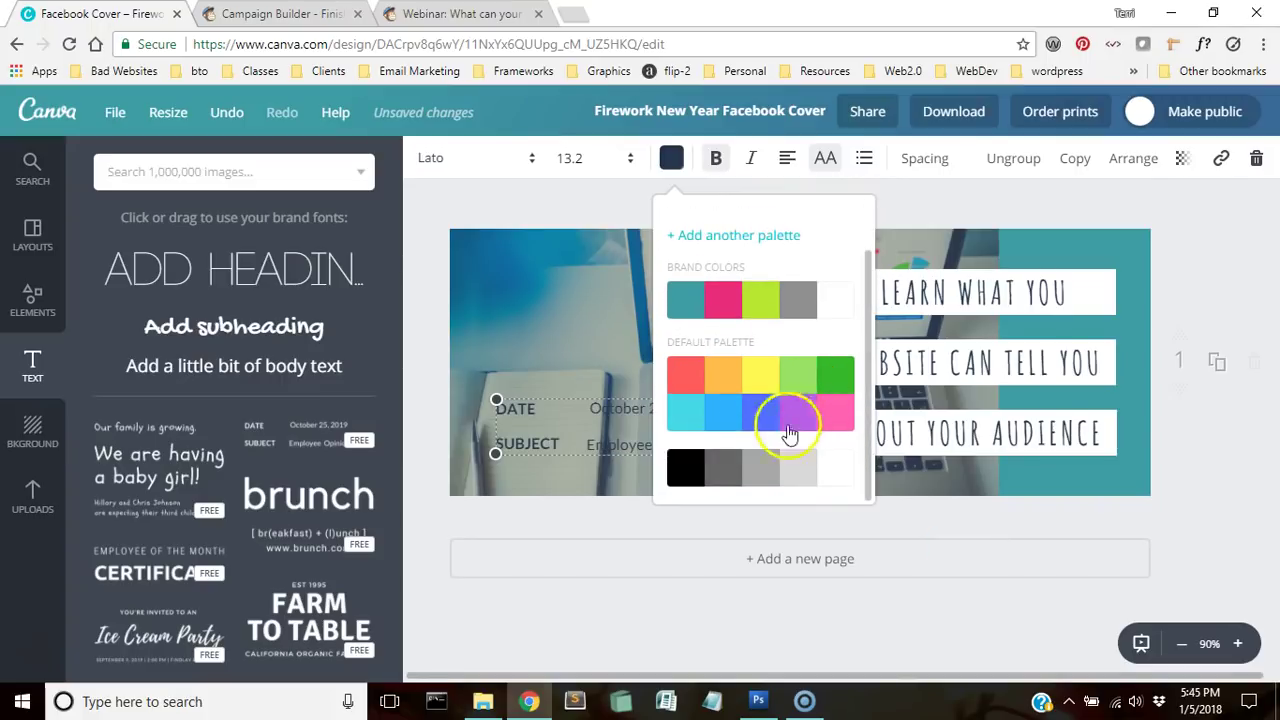
pyautogui.click(689, 468)
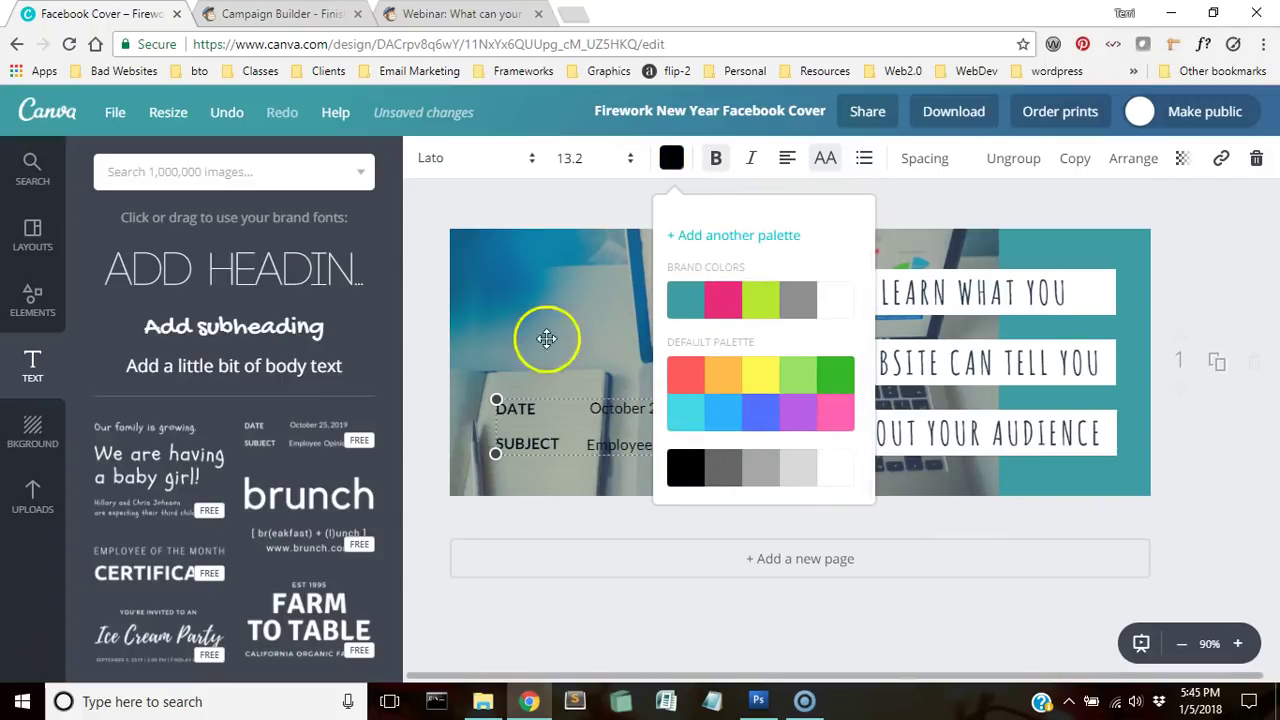
pyautogui.click(570, 158)
pyautogui.click(508, 157)
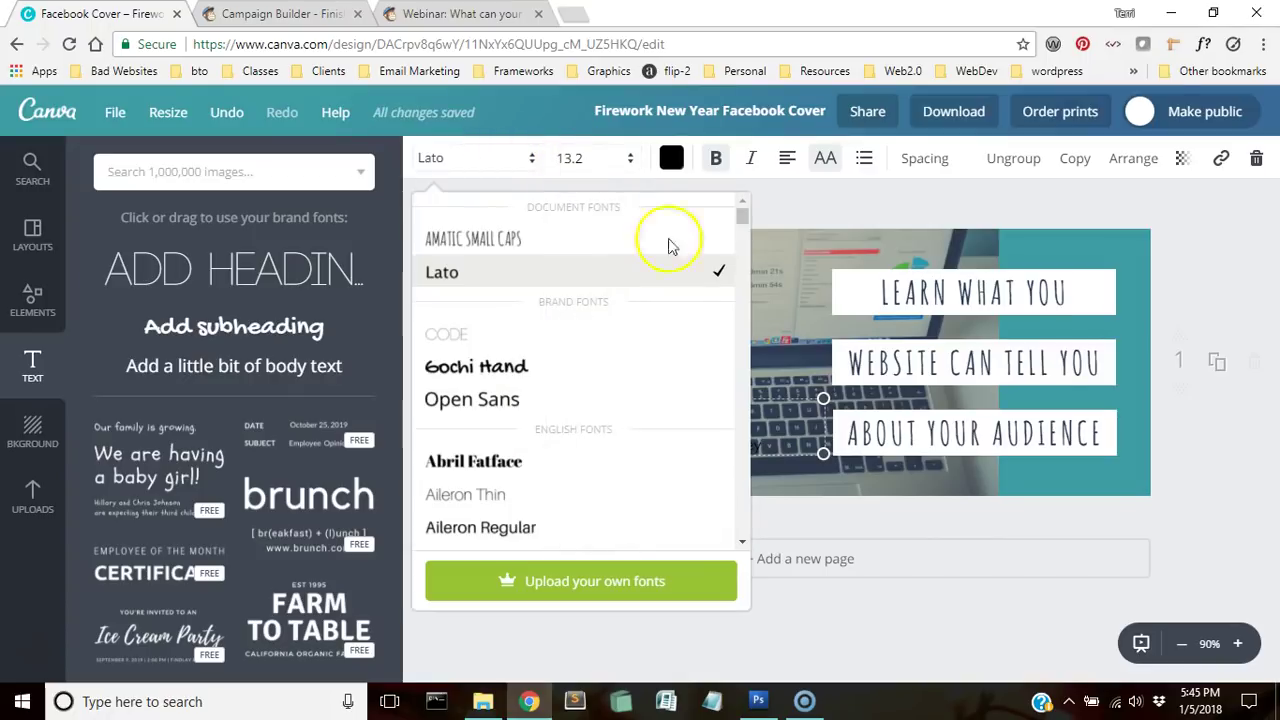
pyautogui.click(534, 402)
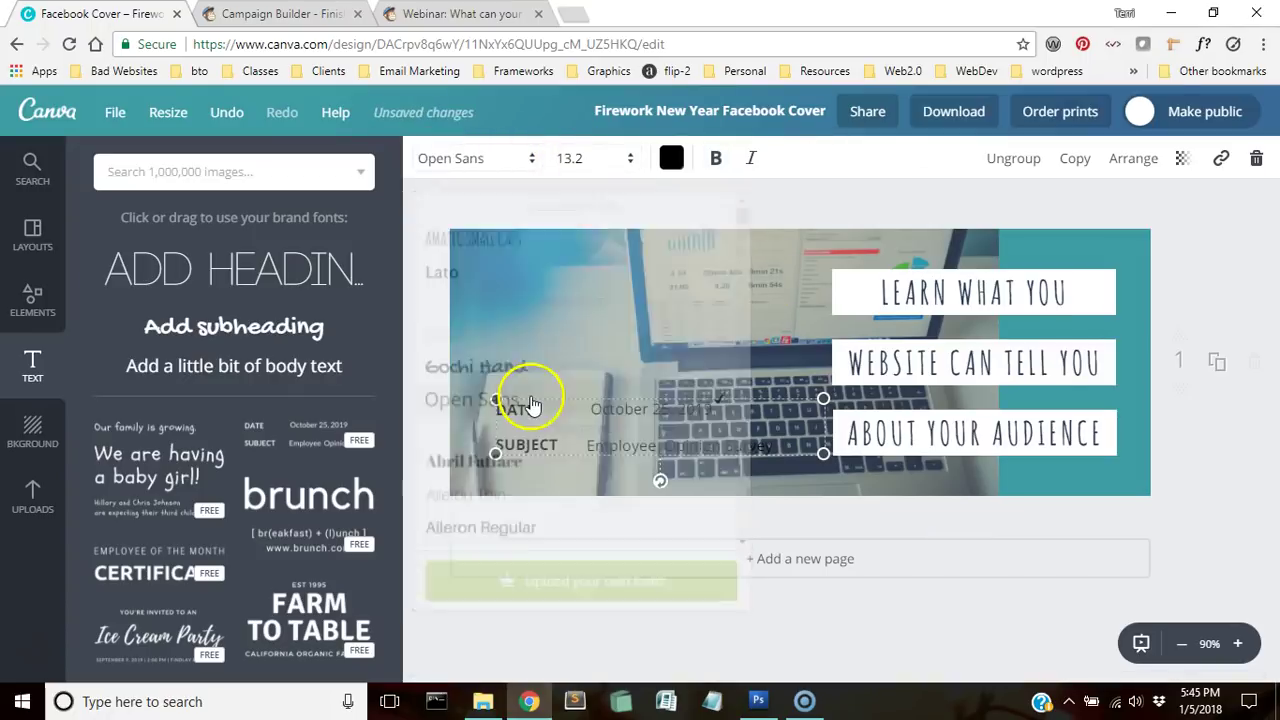
# - Single out the DATE text element inside the group
pyautogui.moveTo(677, 466); pyautogui.dragTo(683, 453)
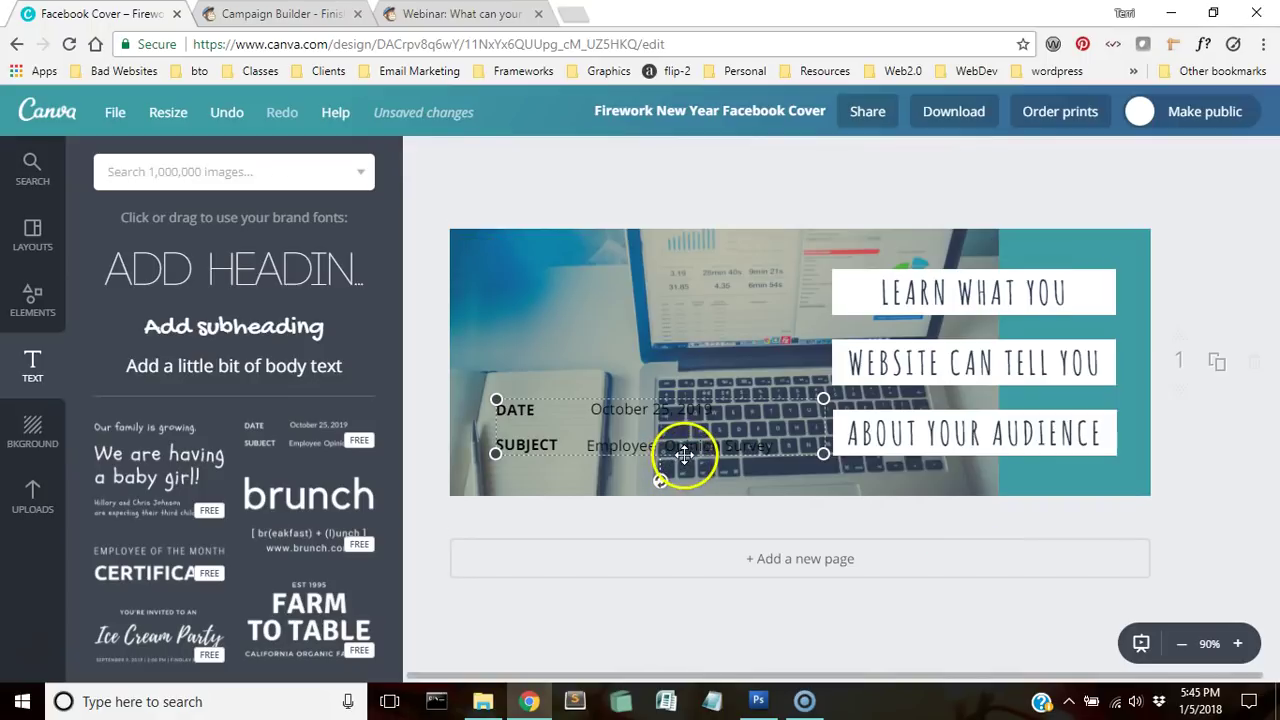
pyautogui.click(683, 453)
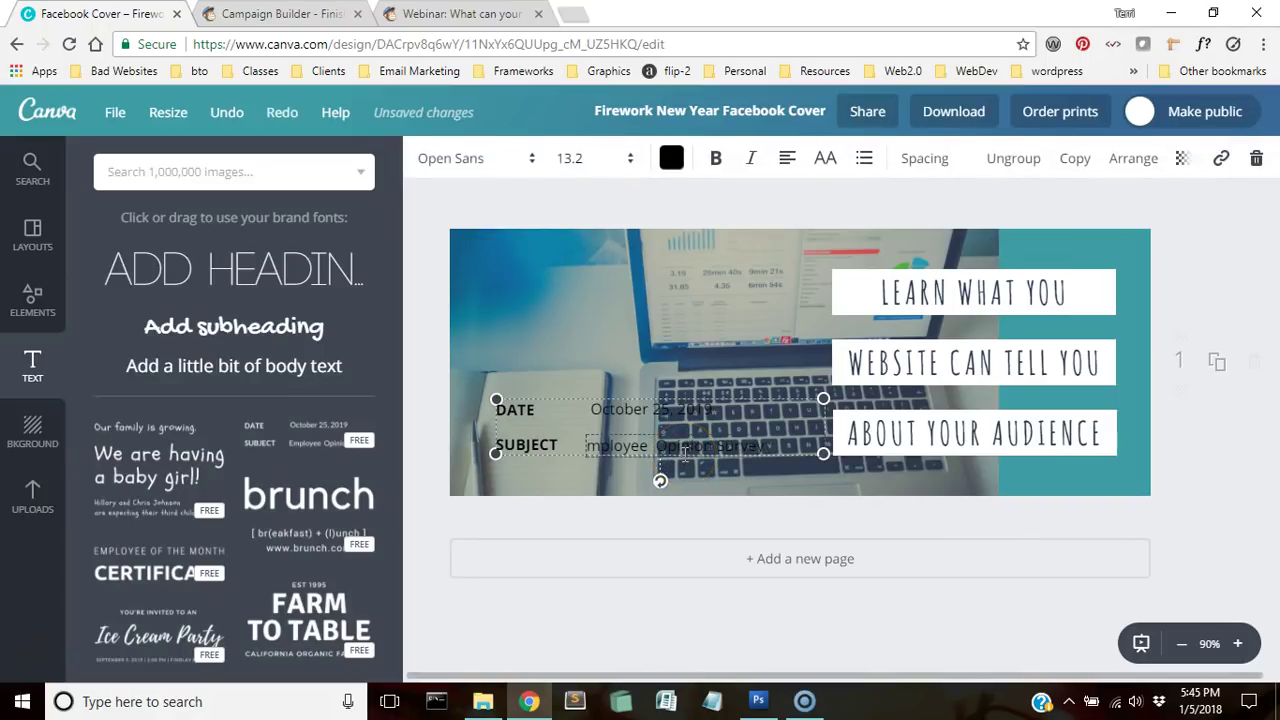
pyautogui.click(688, 400)
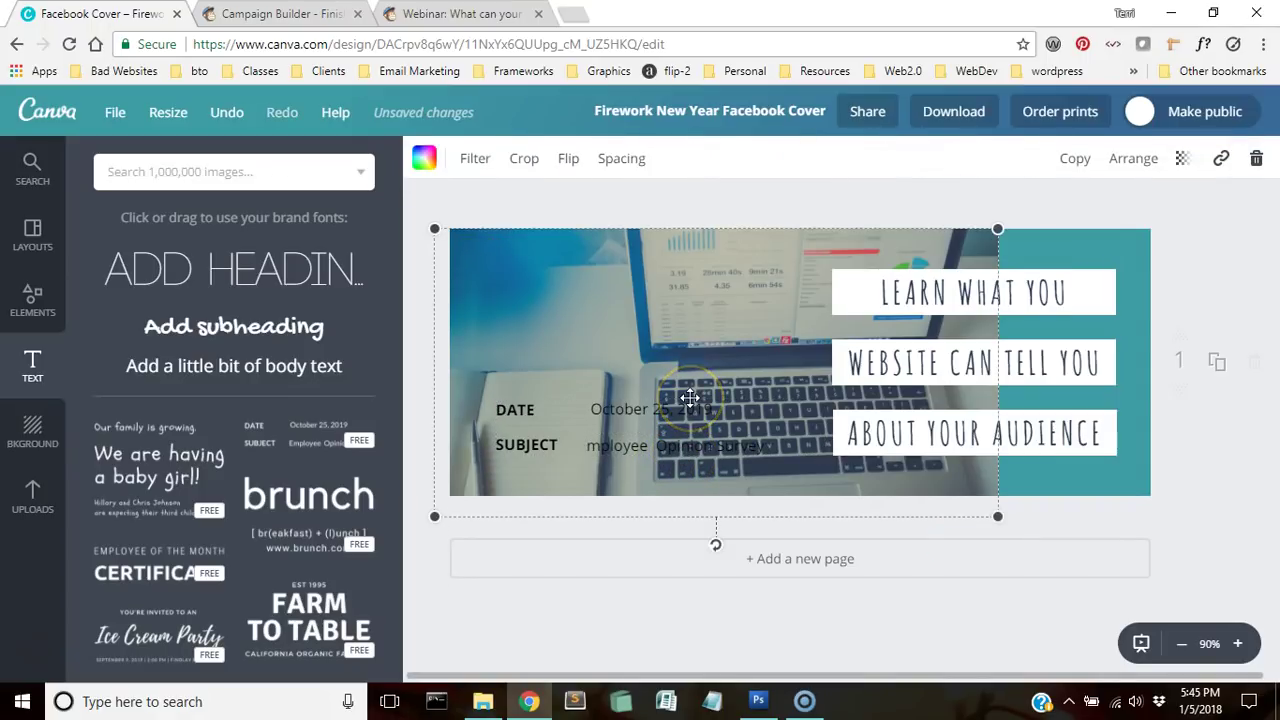
pyautogui.click(690, 402)
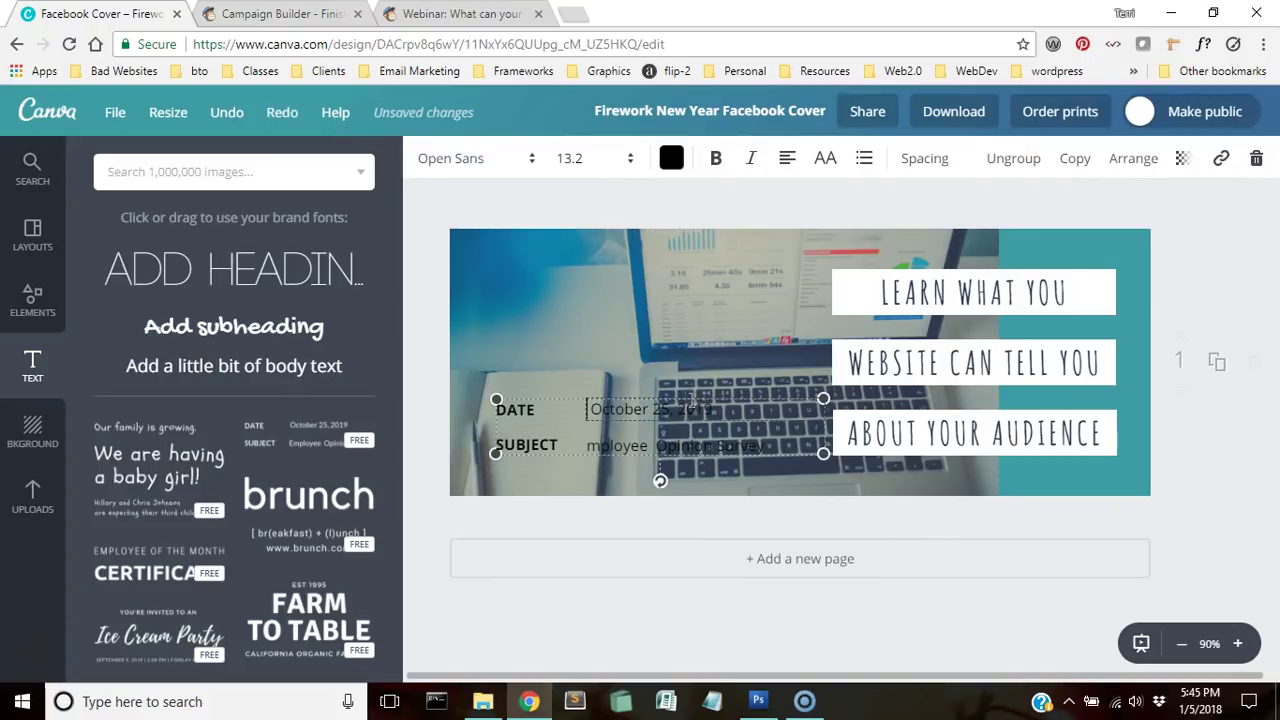
pyautogui.click(668, 395)
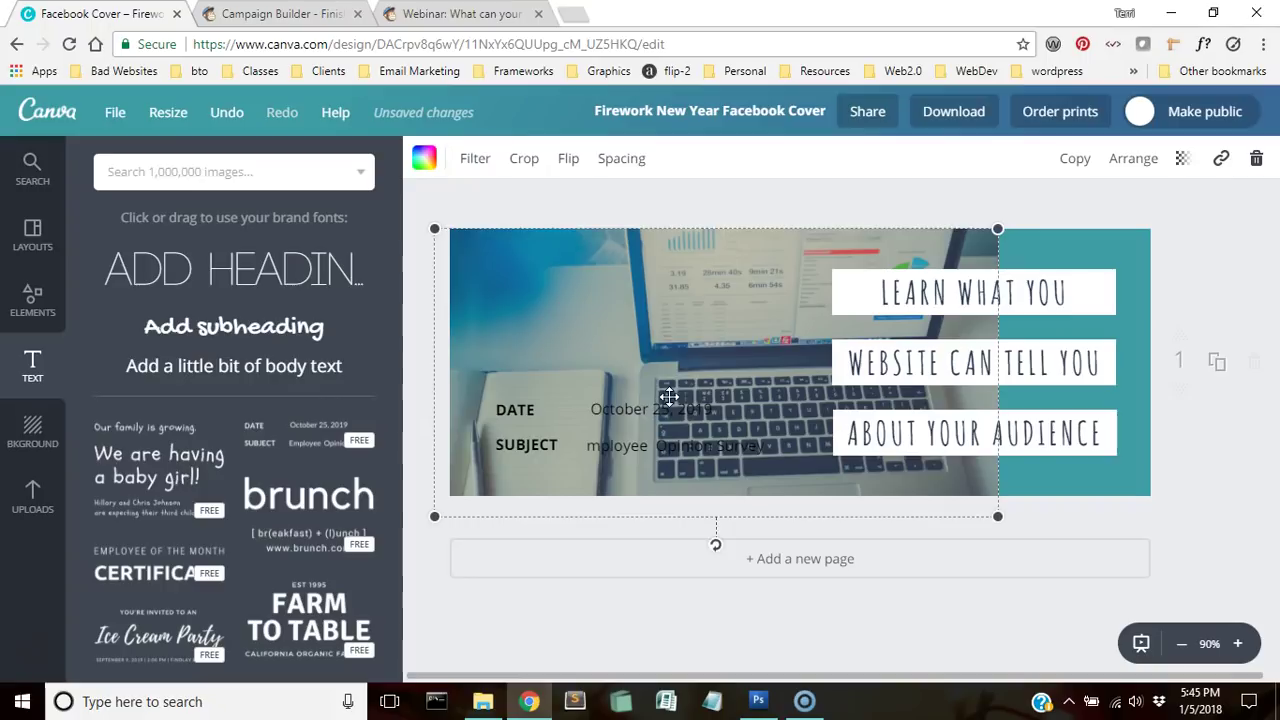
pyautogui.click(666, 405)
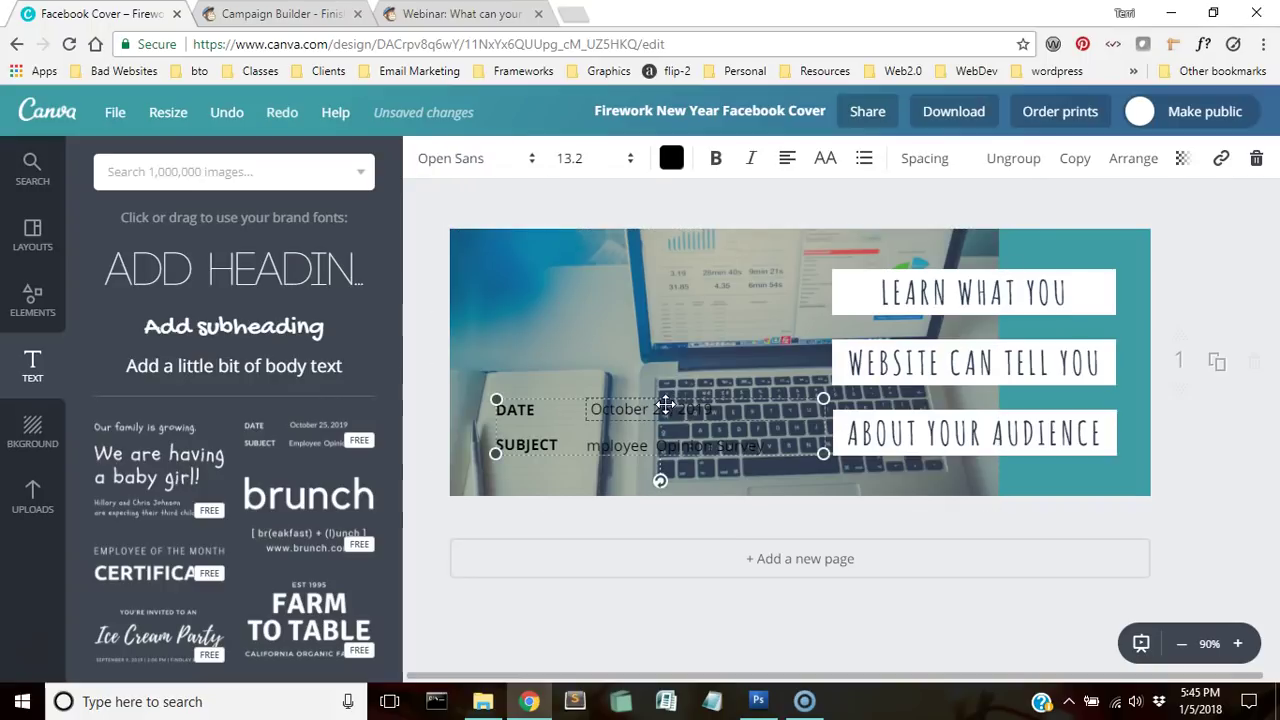
pyautogui.moveTo(666, 405); pyautogui.dragTo(564, 404)
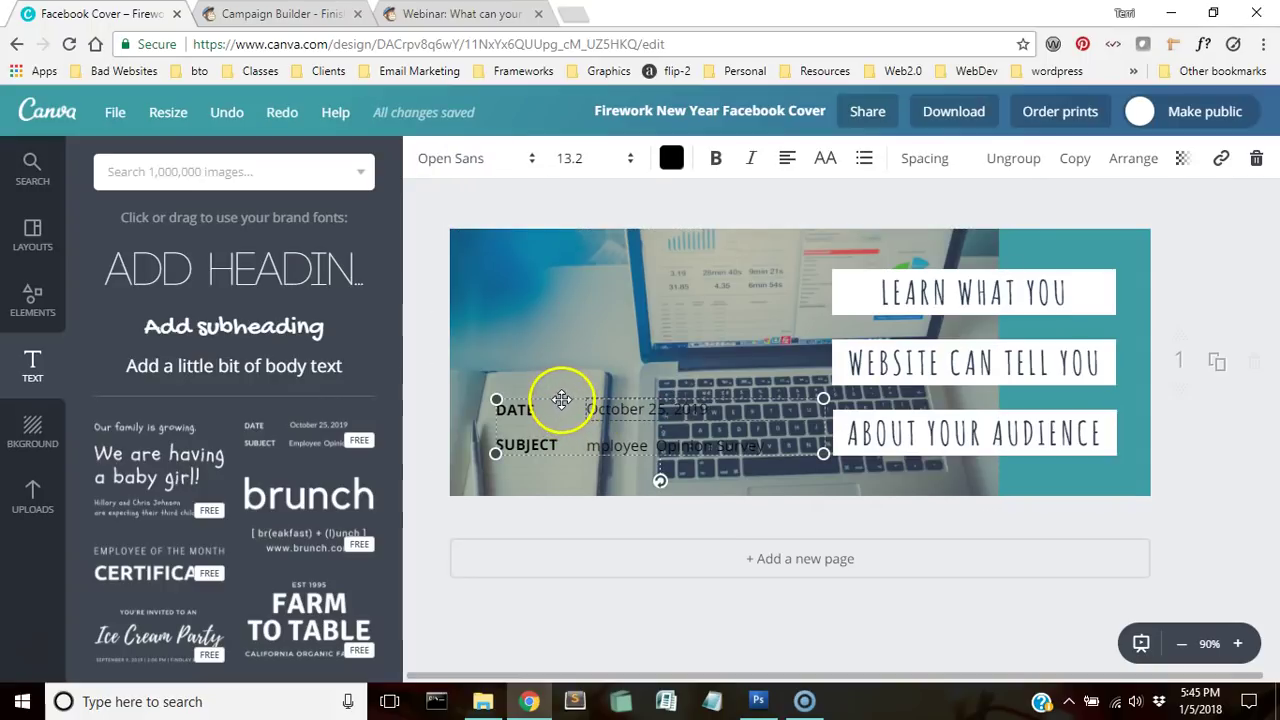
pyautogui.click(562, 400)
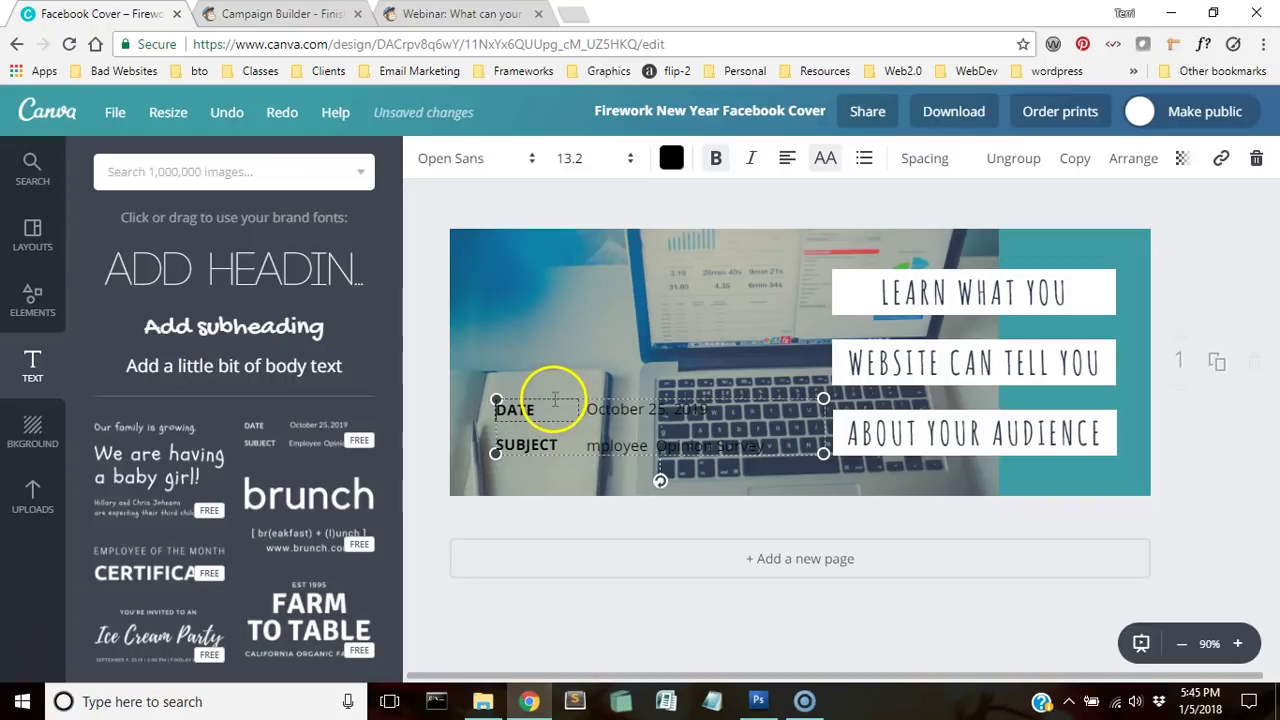
pyautogui.click(553, 398)
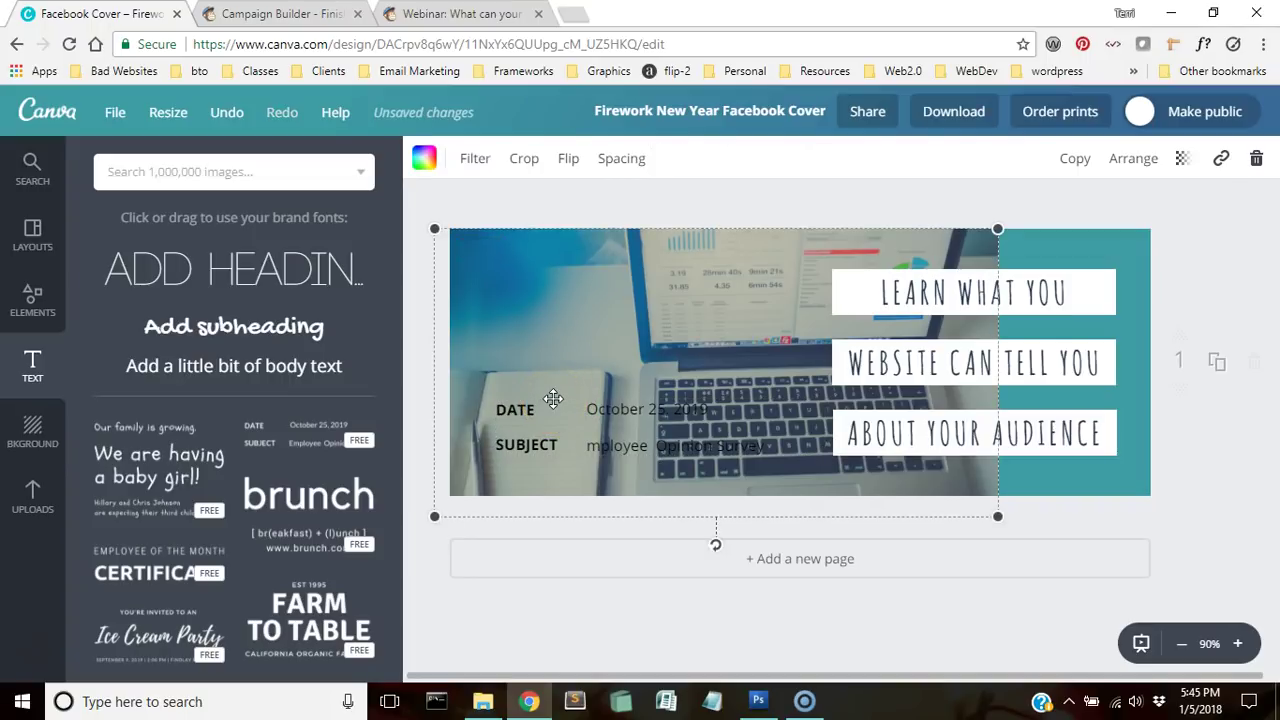
pyautogui.click(553, 400)
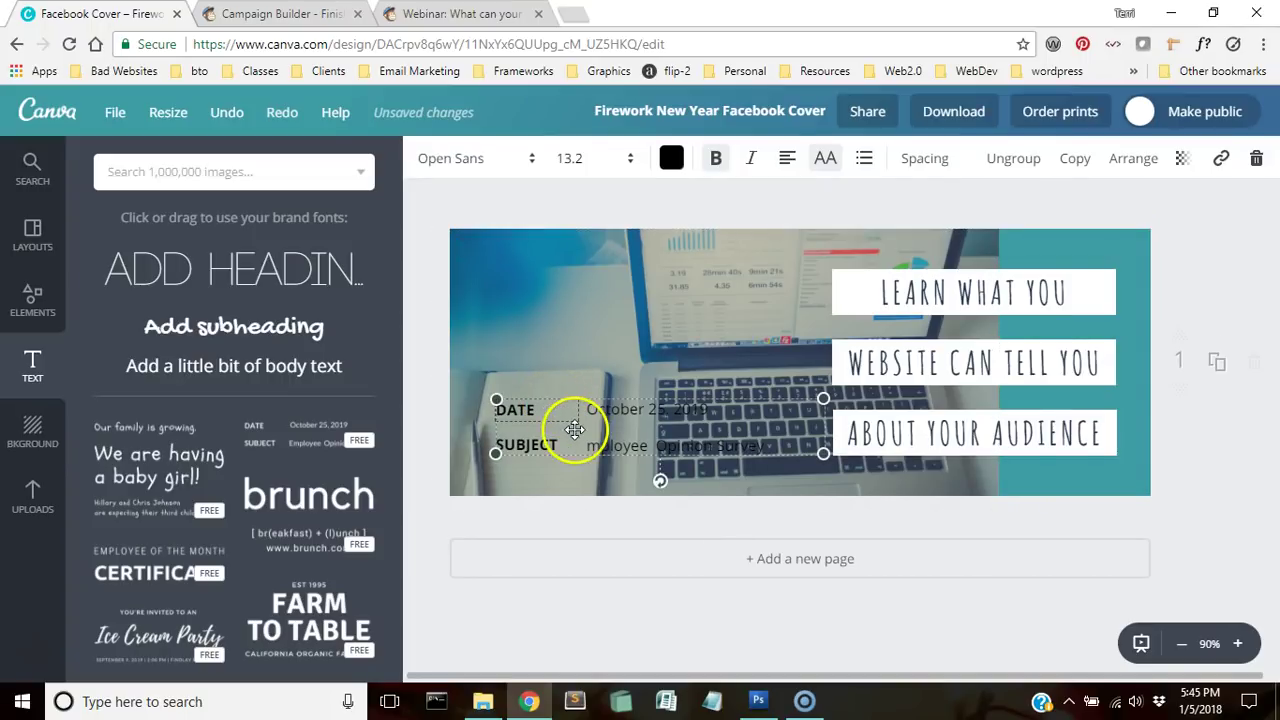
# - Delete the DATE element and then the remaining SUBJECT group
pyautogui.click(1258, 158)
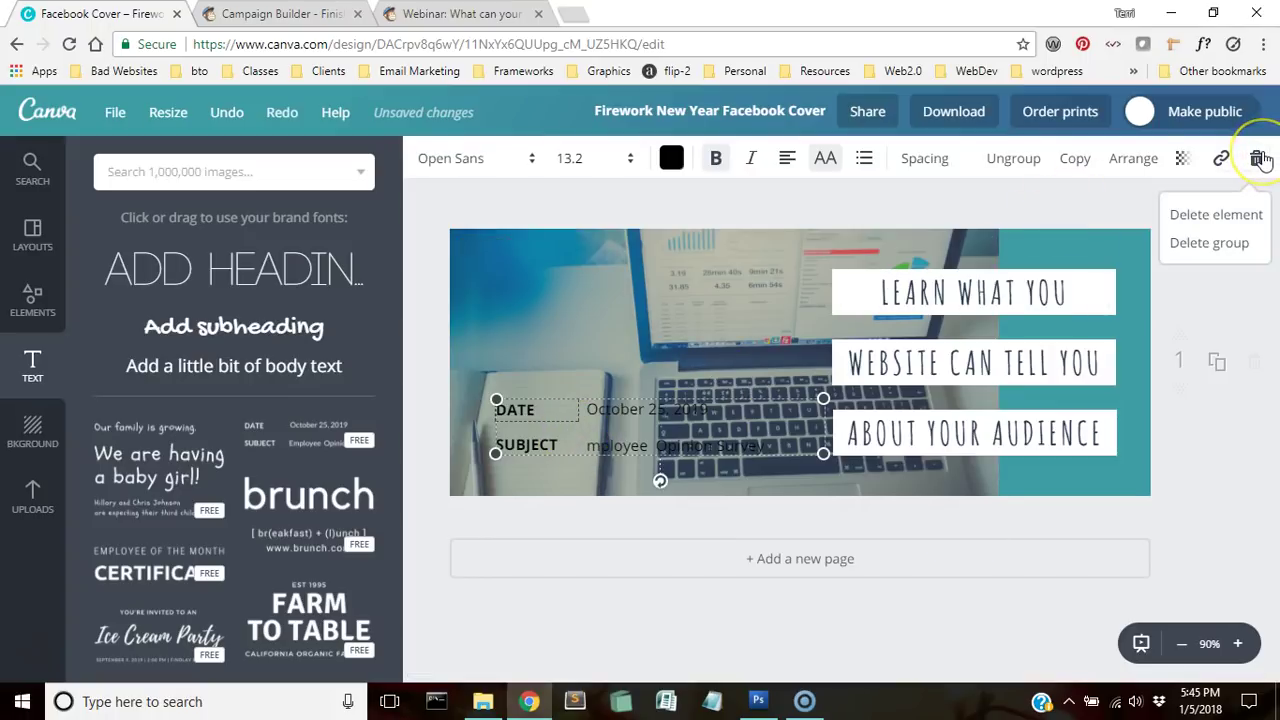
pyautogui.click(1241, 220)
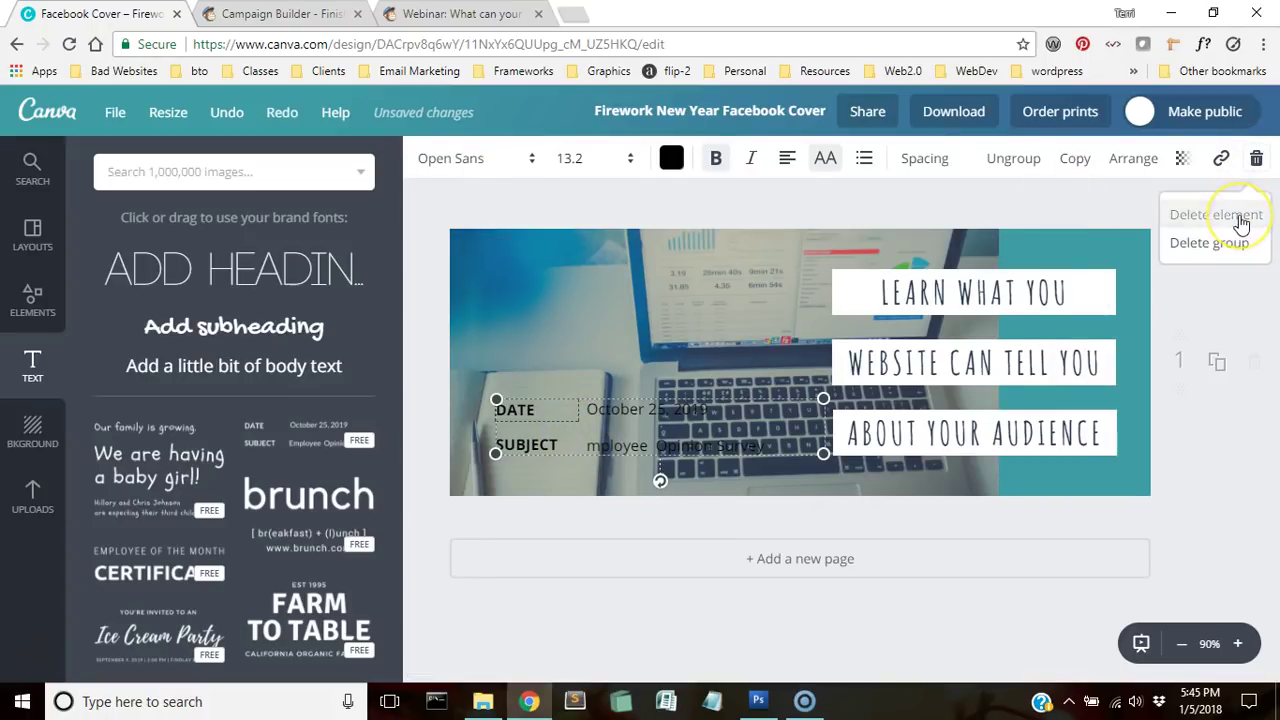
pyautogui.click(1256, 160)
pyautogui.click(1210, 243)
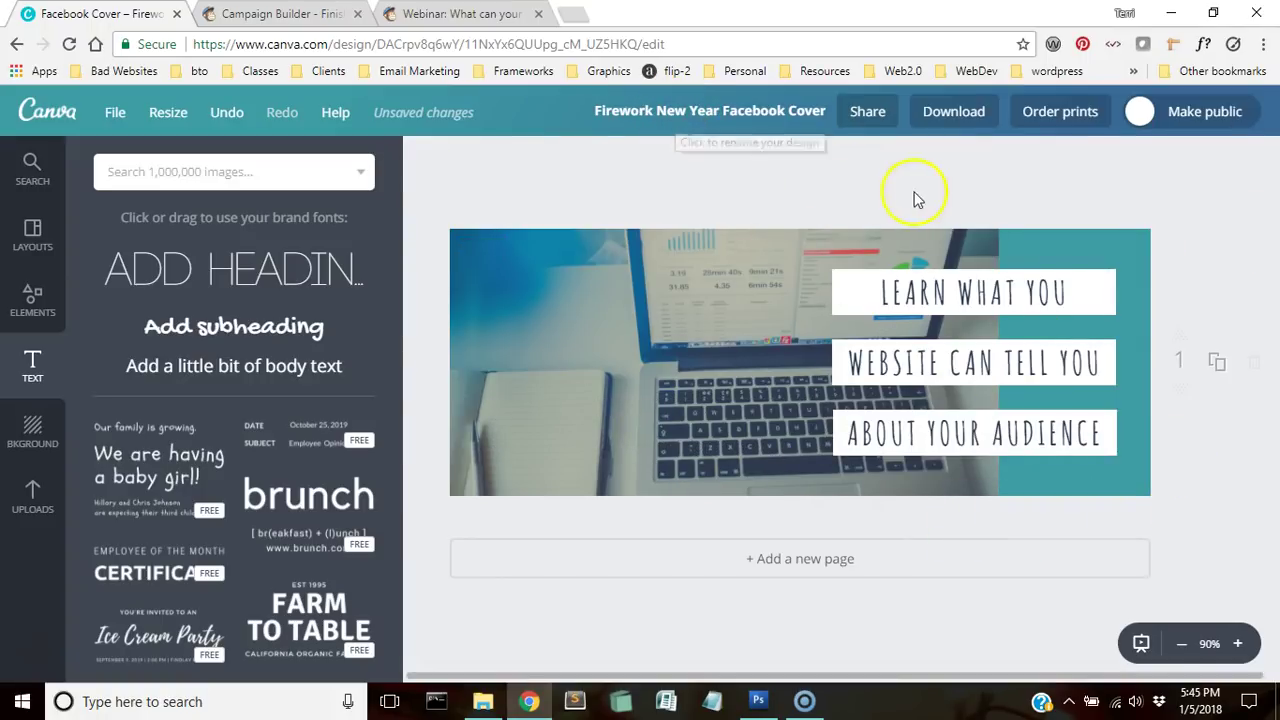
# - Download the cover as Firework New Year Facebook Cover.png to the desktop
pyautogui.click(953, 113)
pyautogui.click(960, 300)
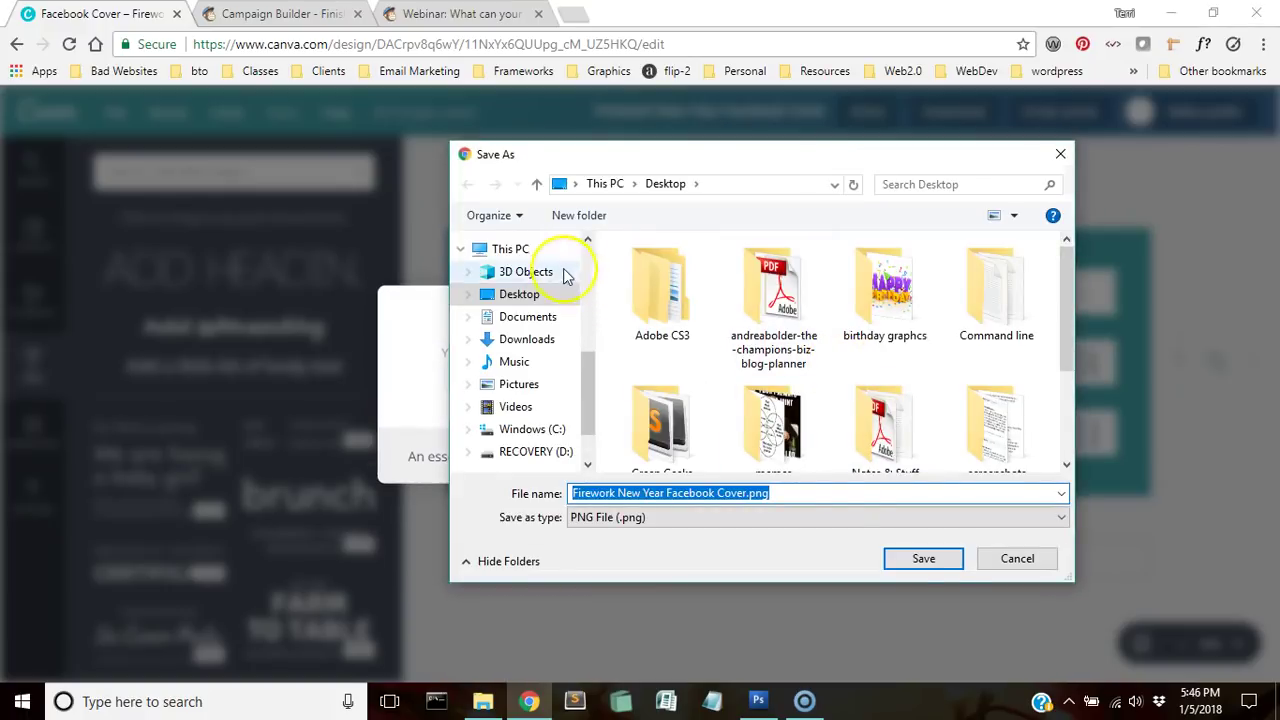
pyautogui.click(927, 559)
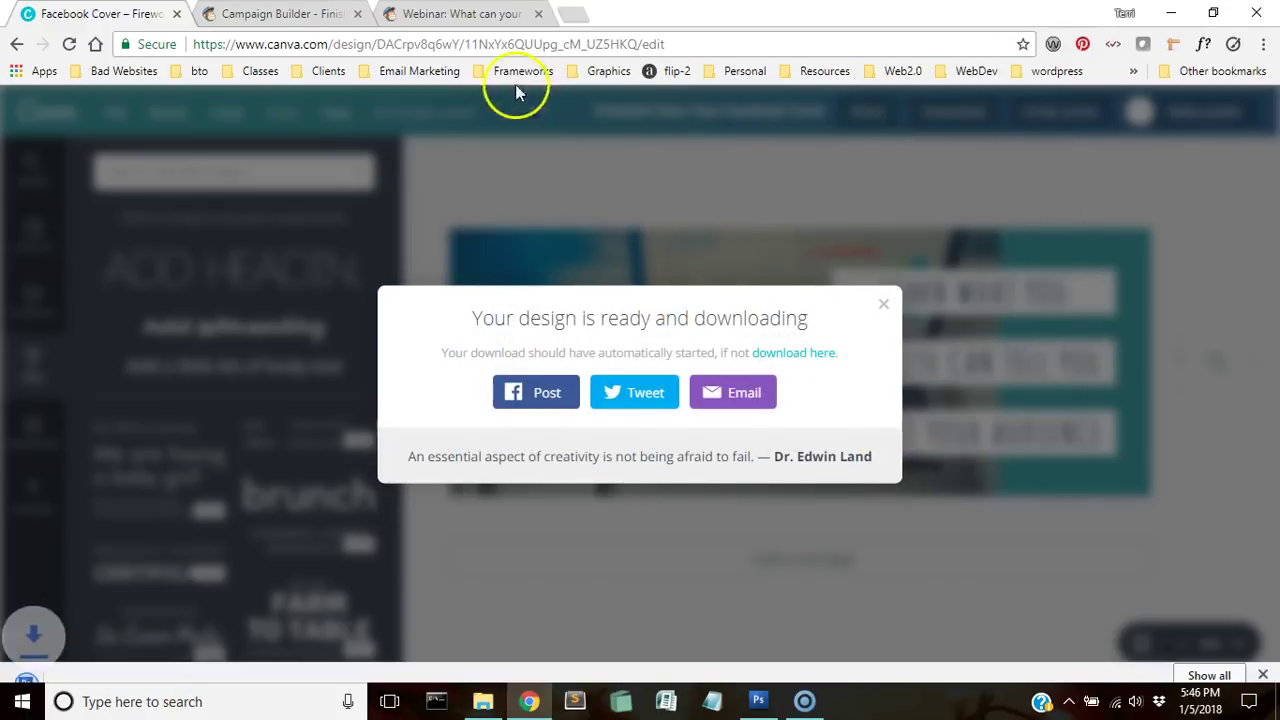
pyautogui.click(280, 14)
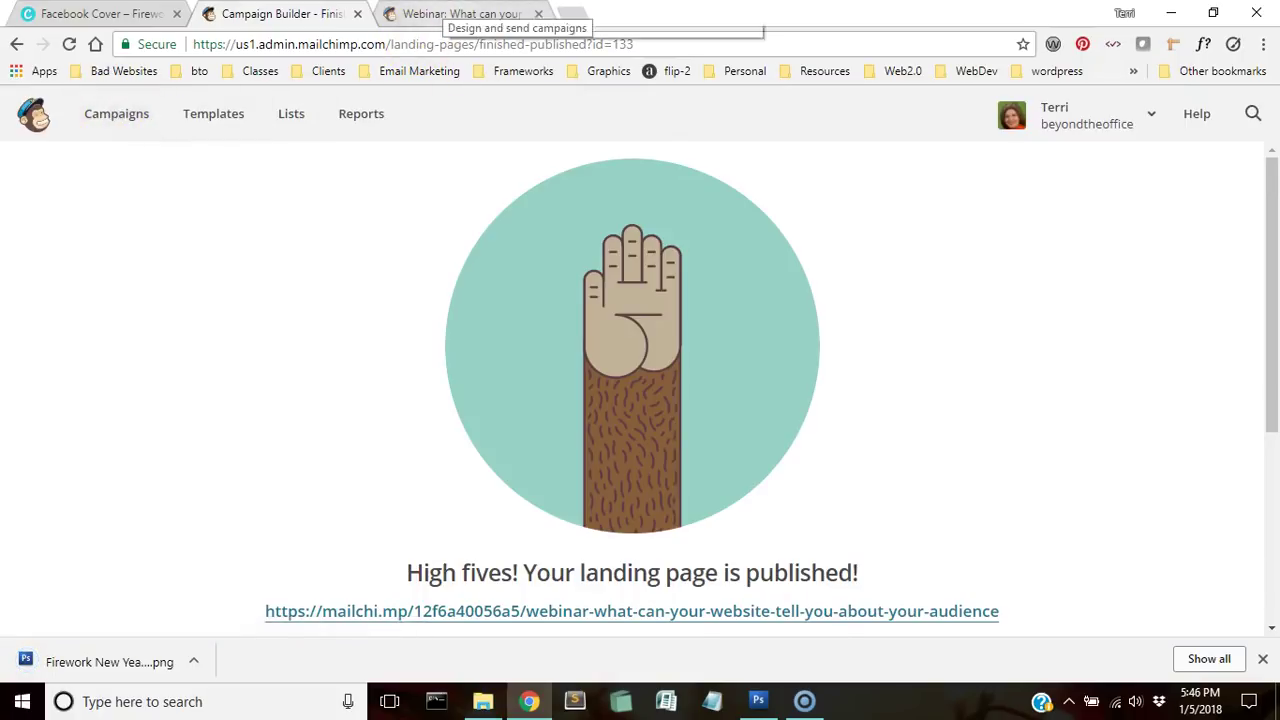
# - Glance at the published webinar page, then go to the Mailchimp Campaigns overview
pyautogui.click(455, 14)
pyautogui.click(290, 14)
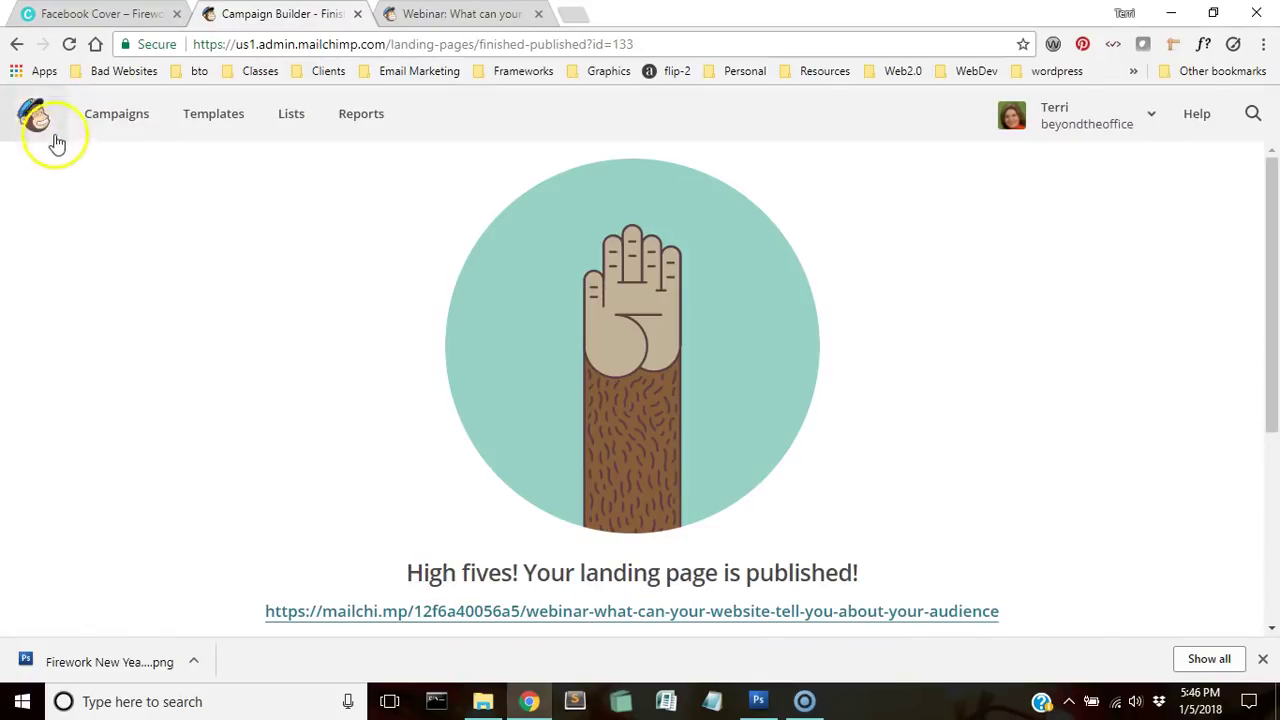
pyautogui.click(100, 117)
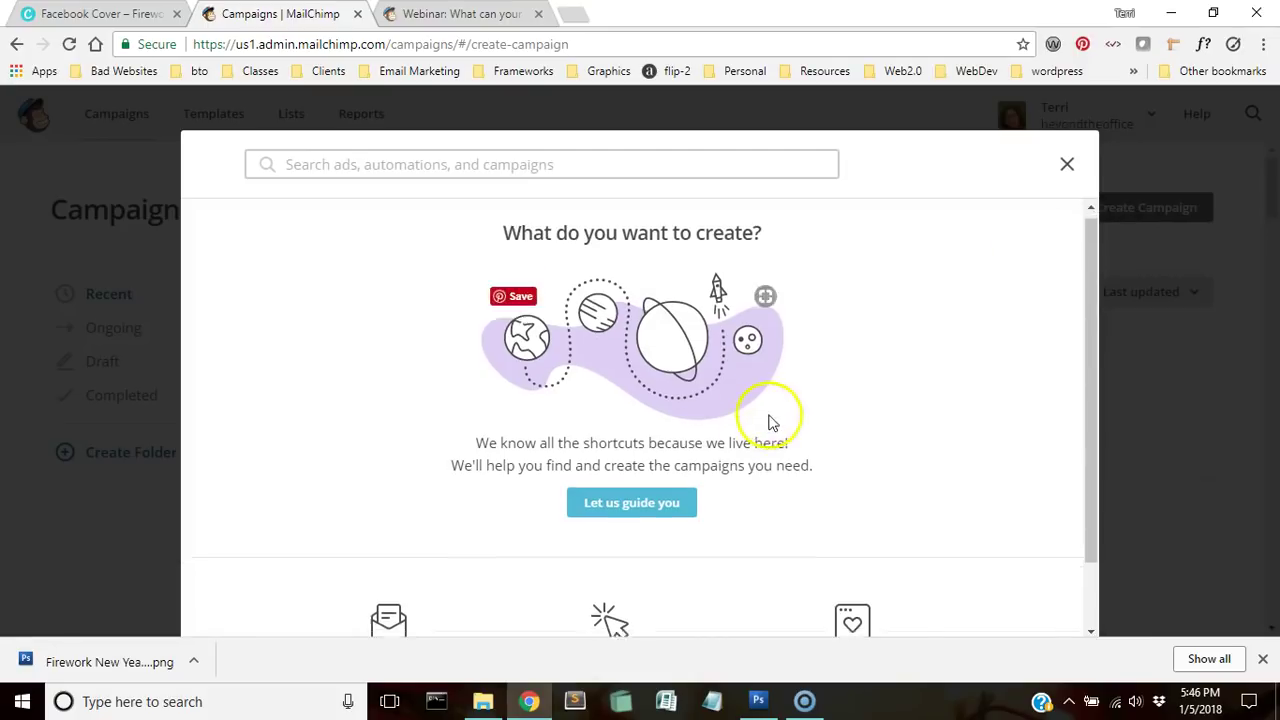
pyautogui.scroll(-1, 750, 445)
# - Create a landing page named 'Landing Page Demo' for the WP Summer School list
pyautogui.click(848, 582)
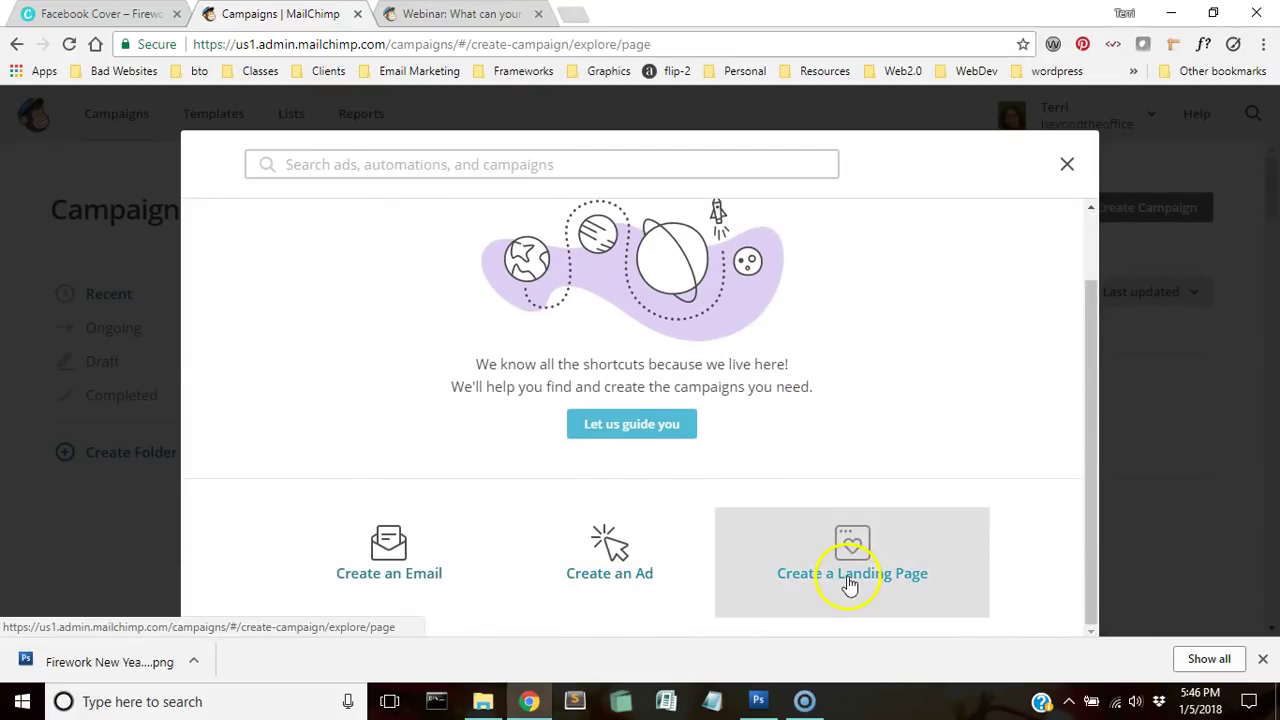
pyautogui.click(744, 460)
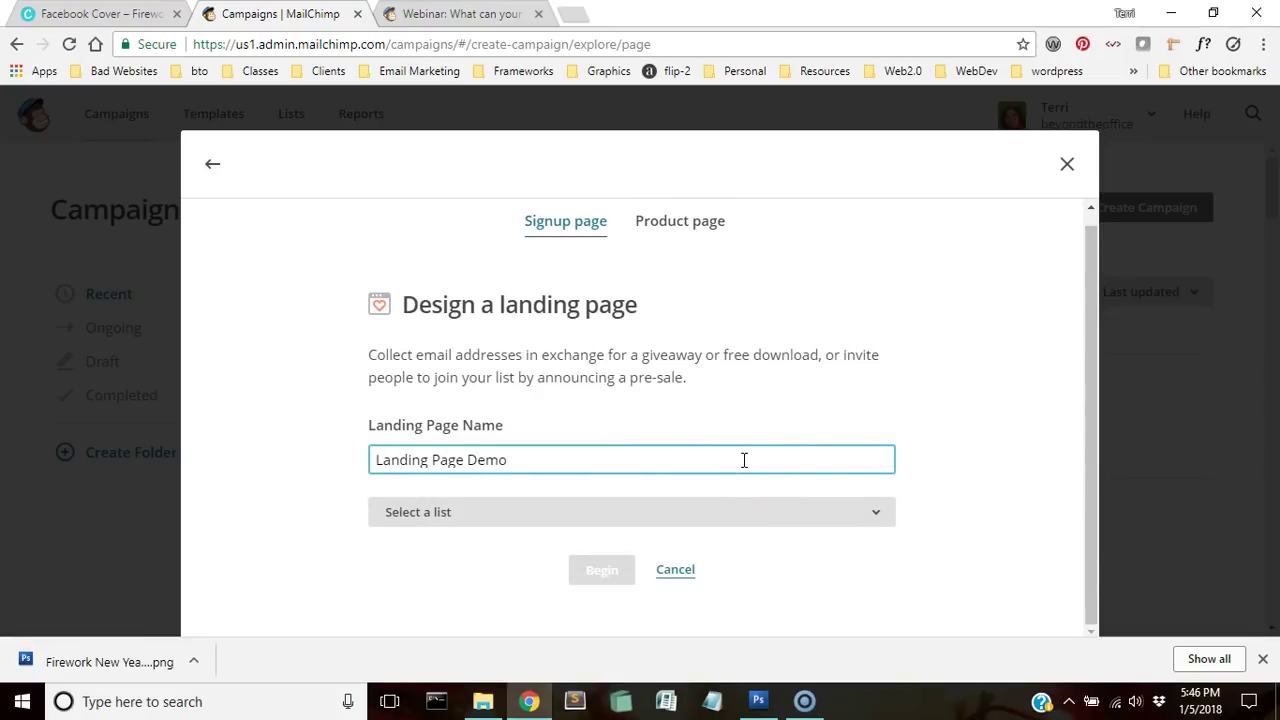
pyautogui.click(731, 510)
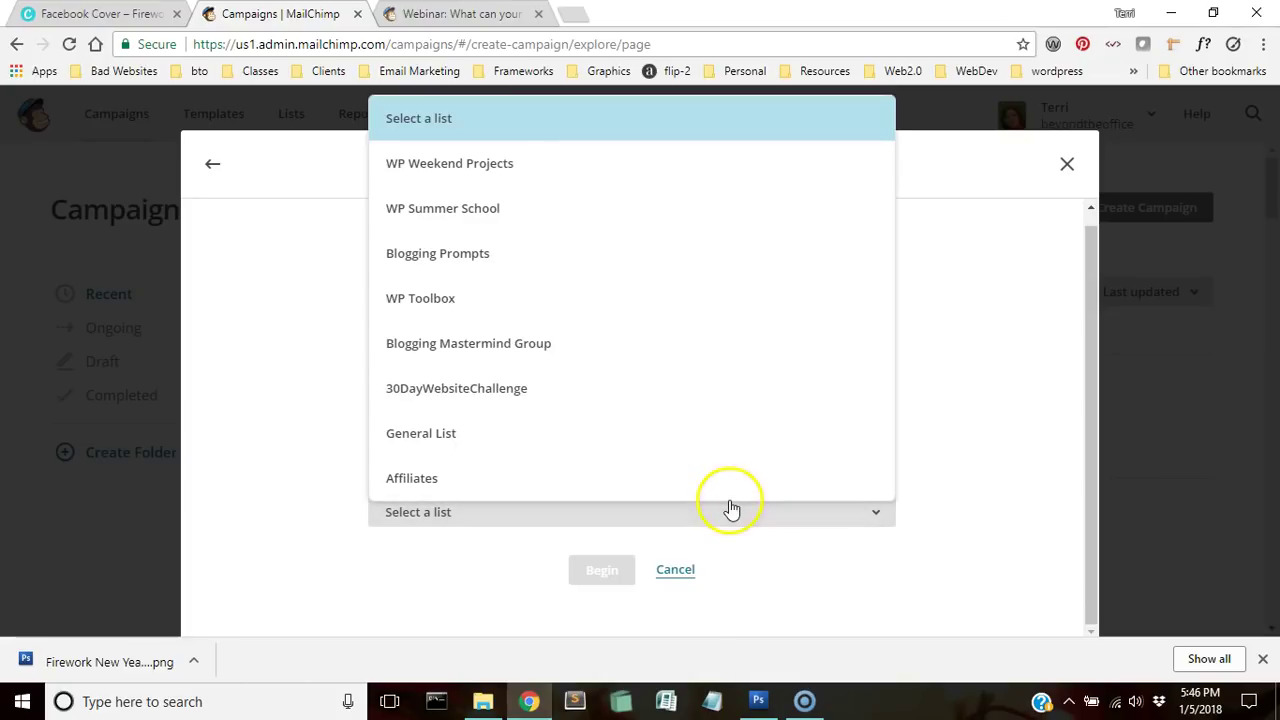
pyautogui.click(582, 200)
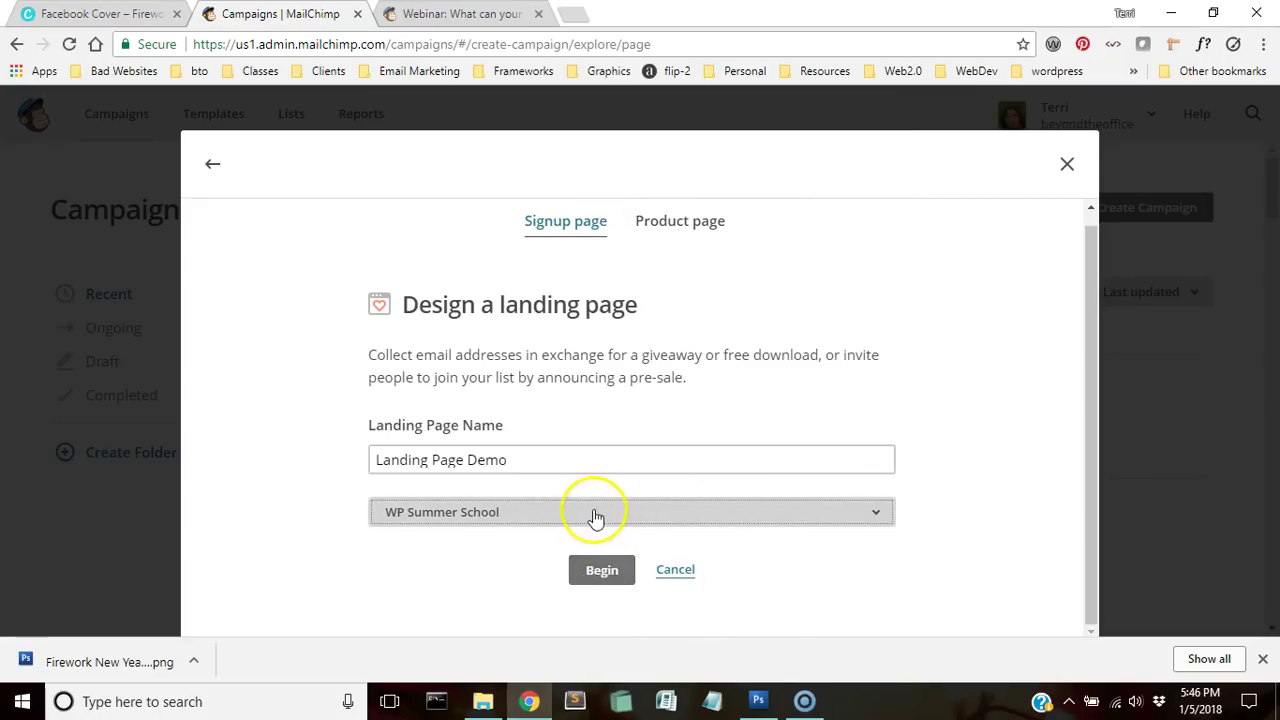
pyautogui.click(596, 580)
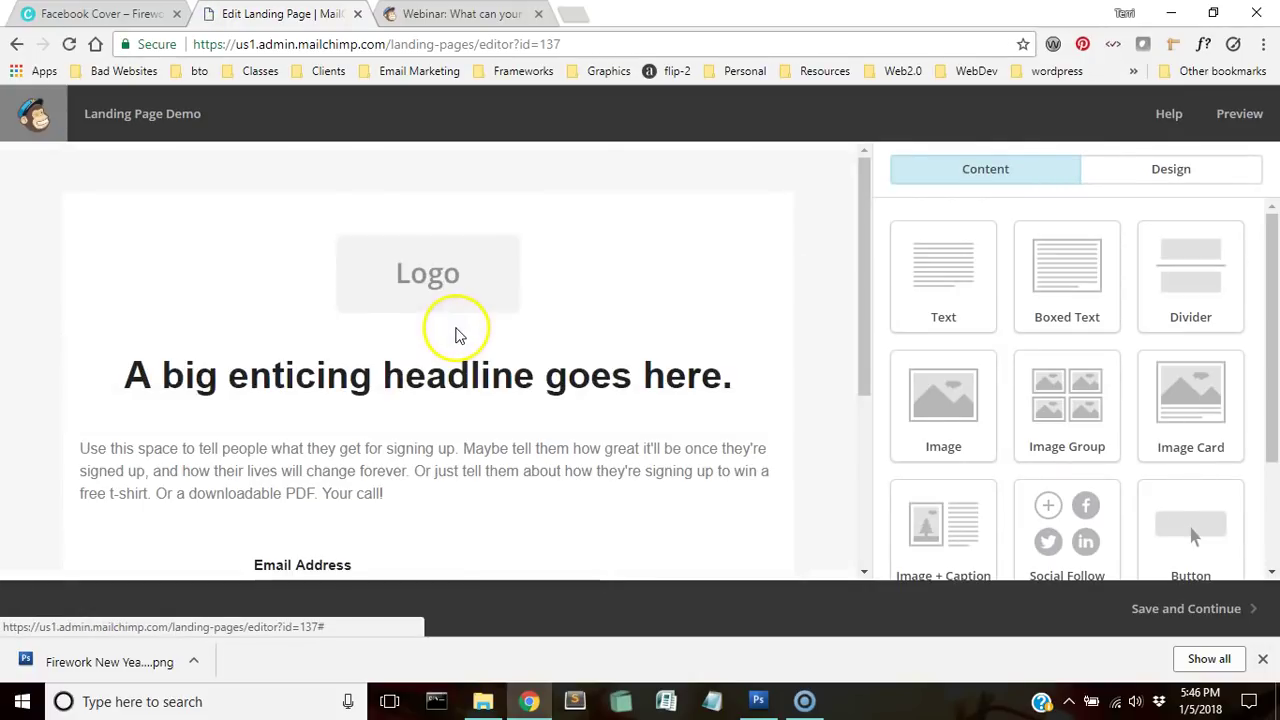
# - Replace the logo image with the uploaded Firework New Year Facebook Cover.png
pyautogui.click(452, 308)
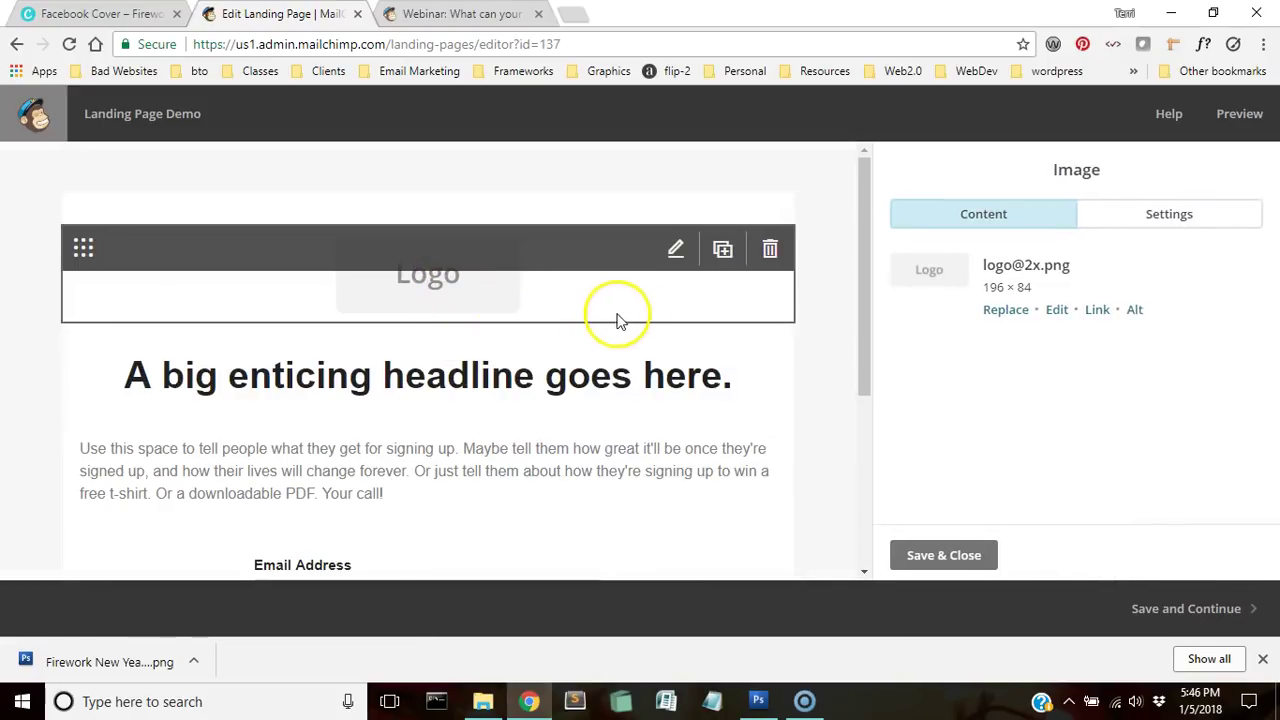
pyautogui.click(1005, 310)
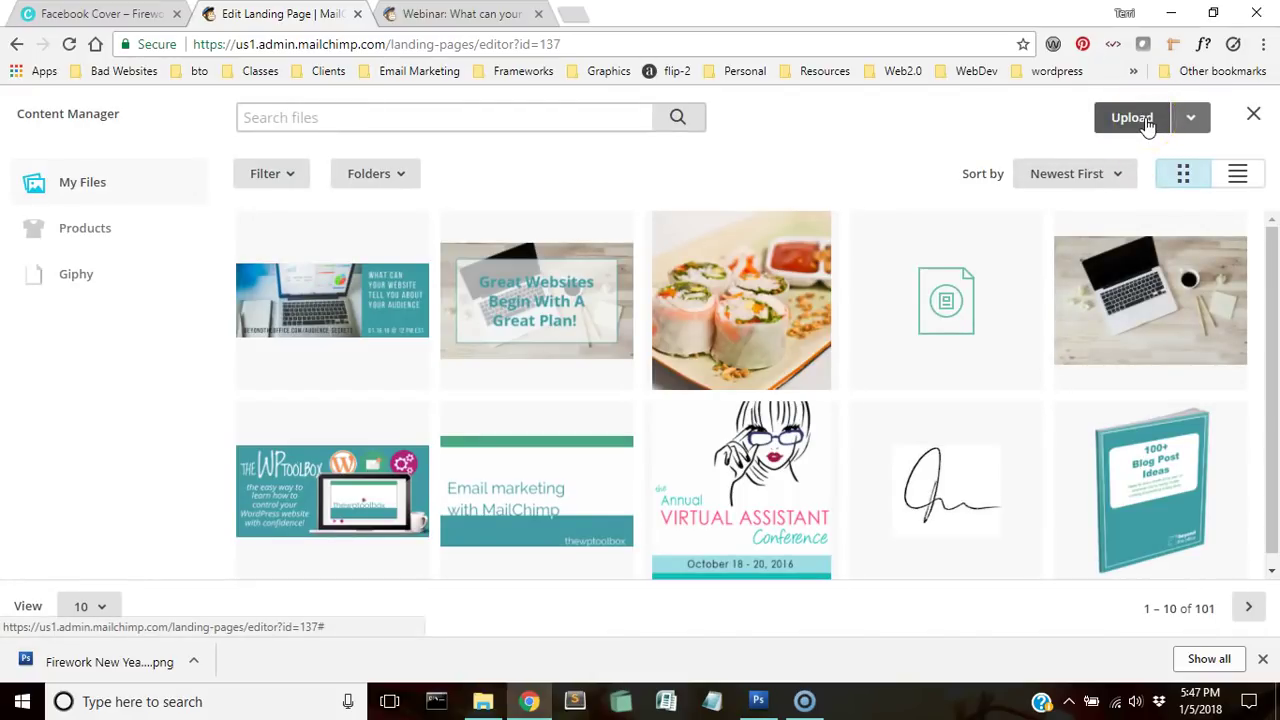
pyautogui.click(1145, 118)
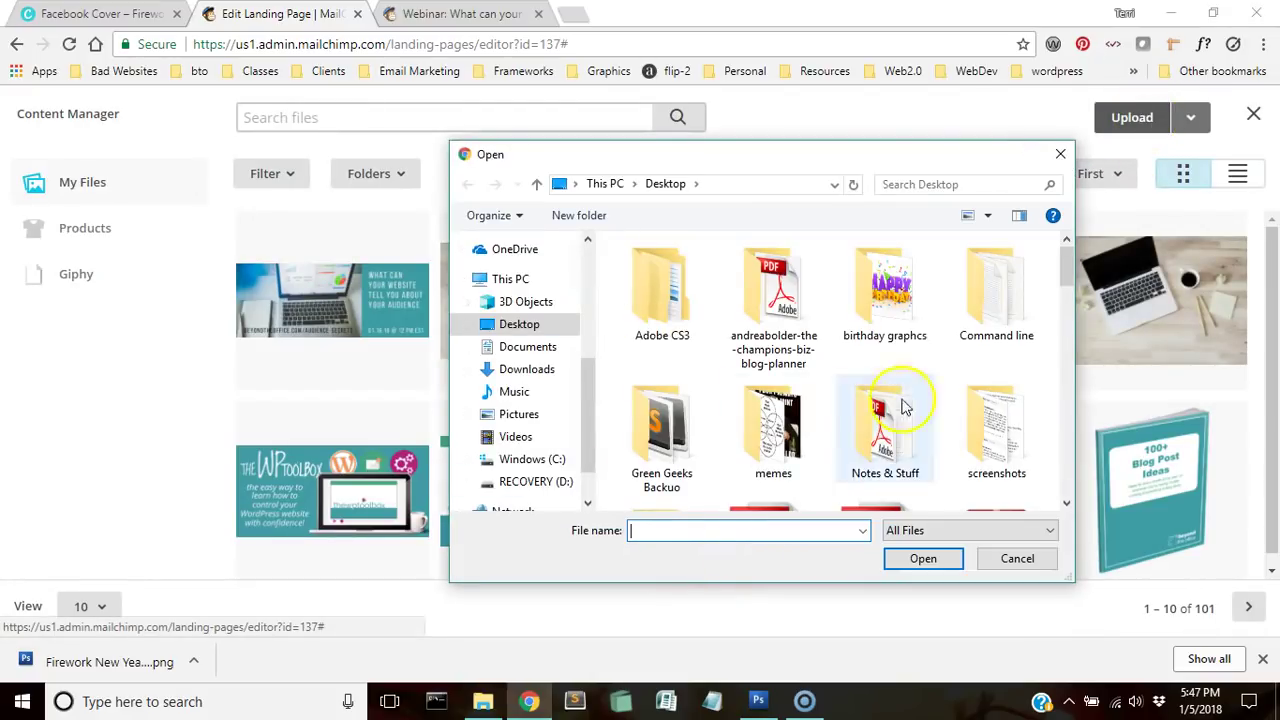
pyautogui.scroll(-5, 947, 413)
pyautogui.scroll(-2, 980, 470)
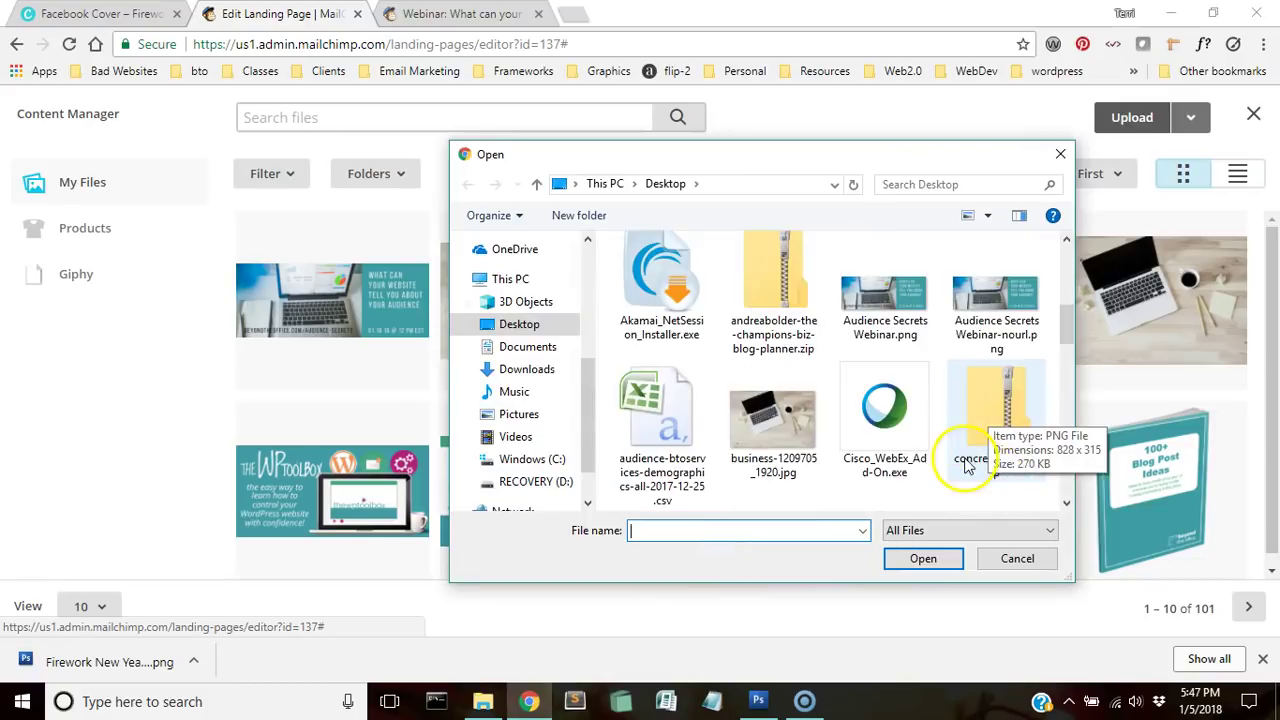
pyautogui.scroll(-2, 830, 500)
pyautogui.click(772, 455)
pyautogui.click(910, 557)
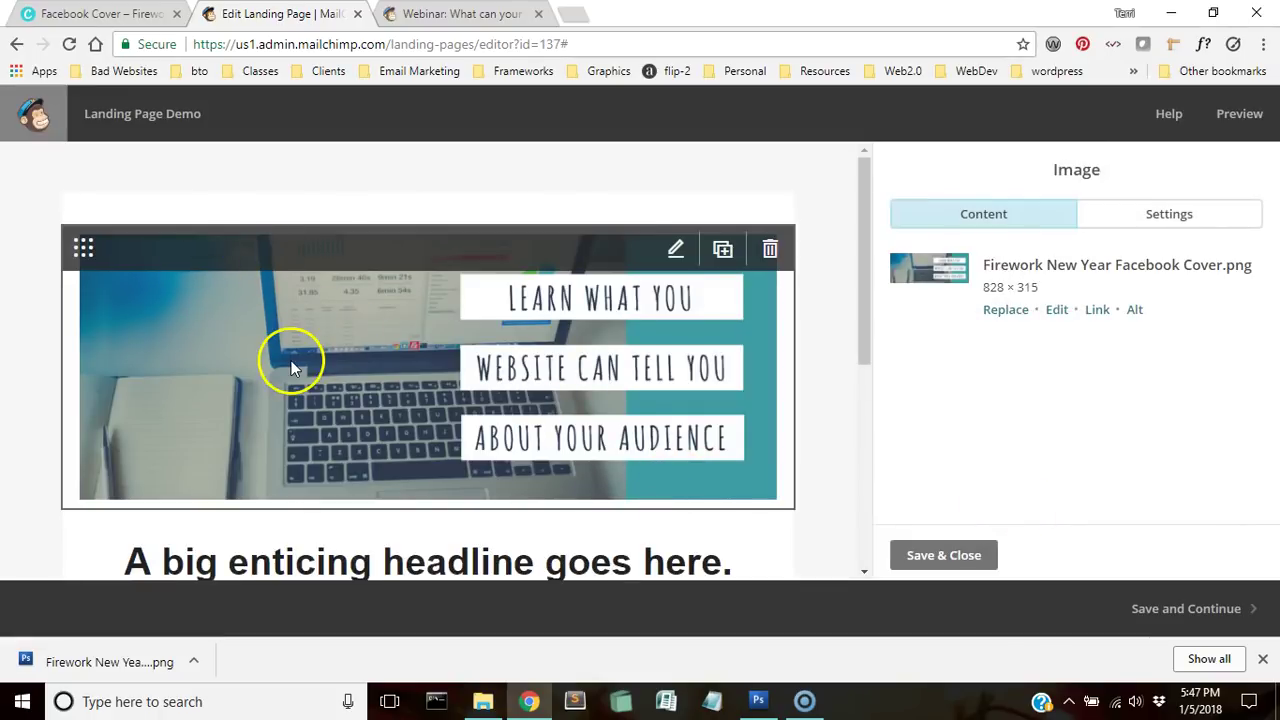
# - Set the banner edge to edge, centred, and save the image block
pyautogui.click(1151, 234)
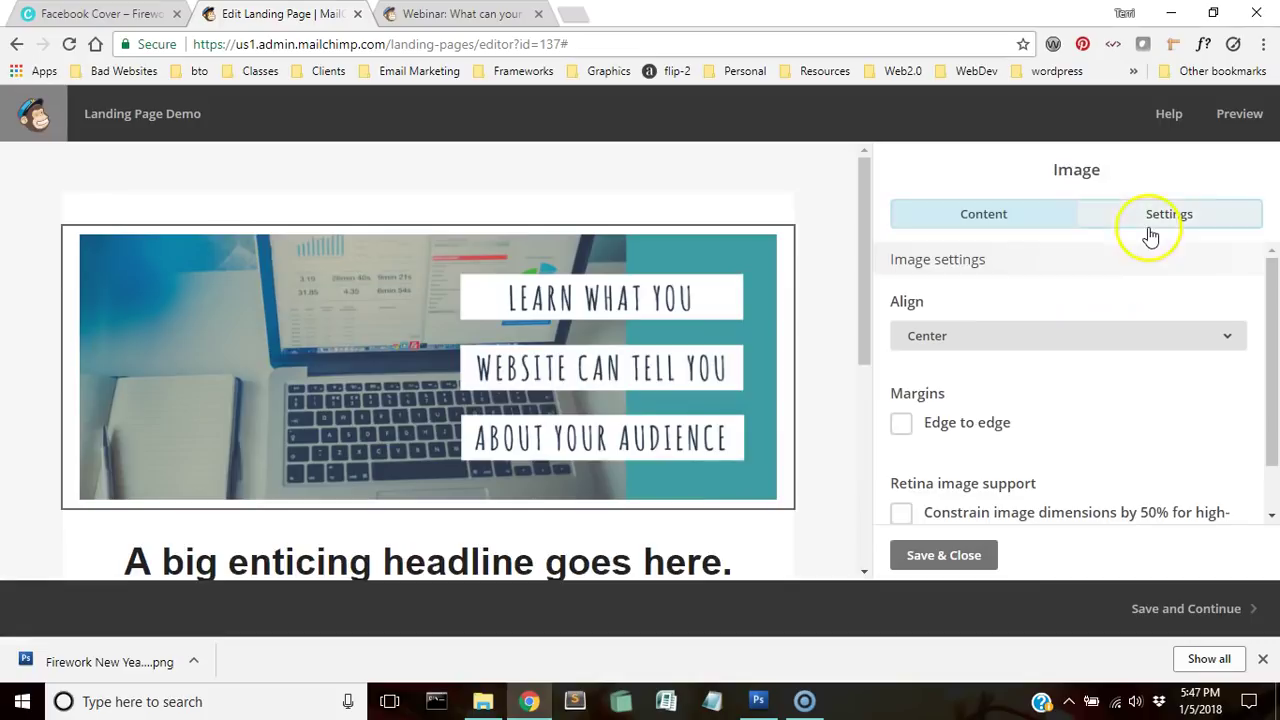
pyautogui.click(966, 424)
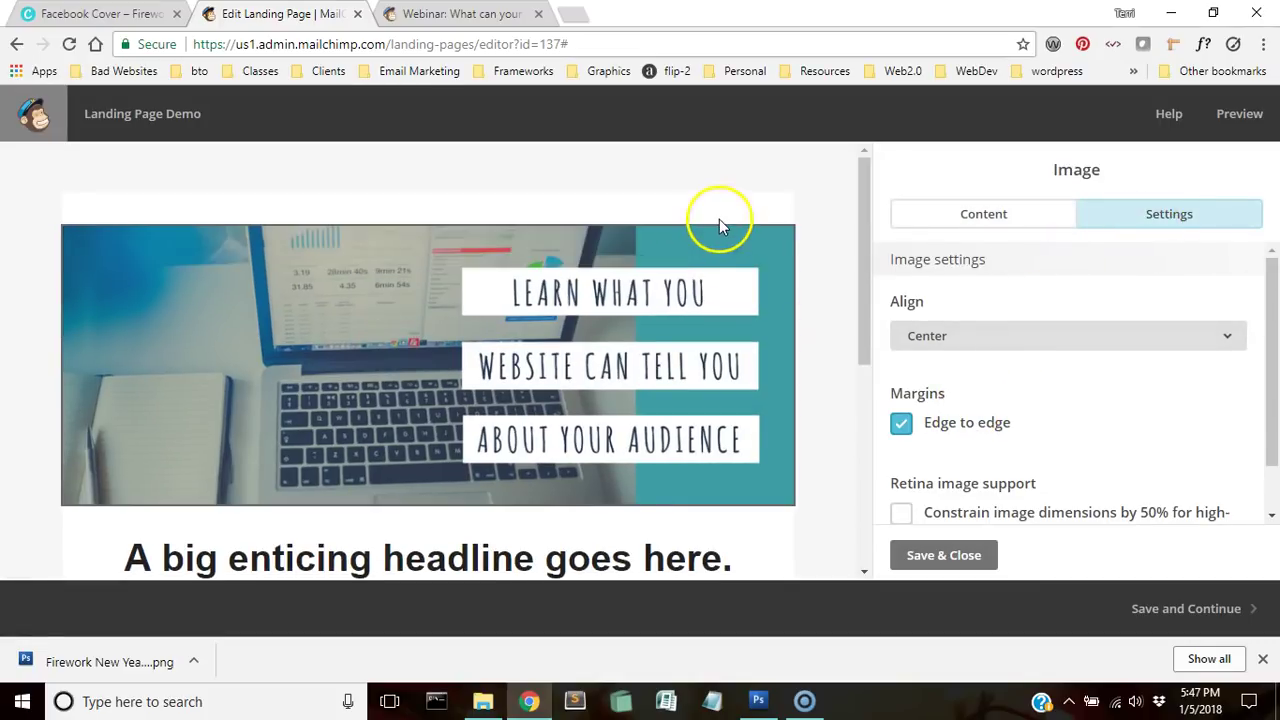
pyautogui.scroll(-1, 1110, 458)
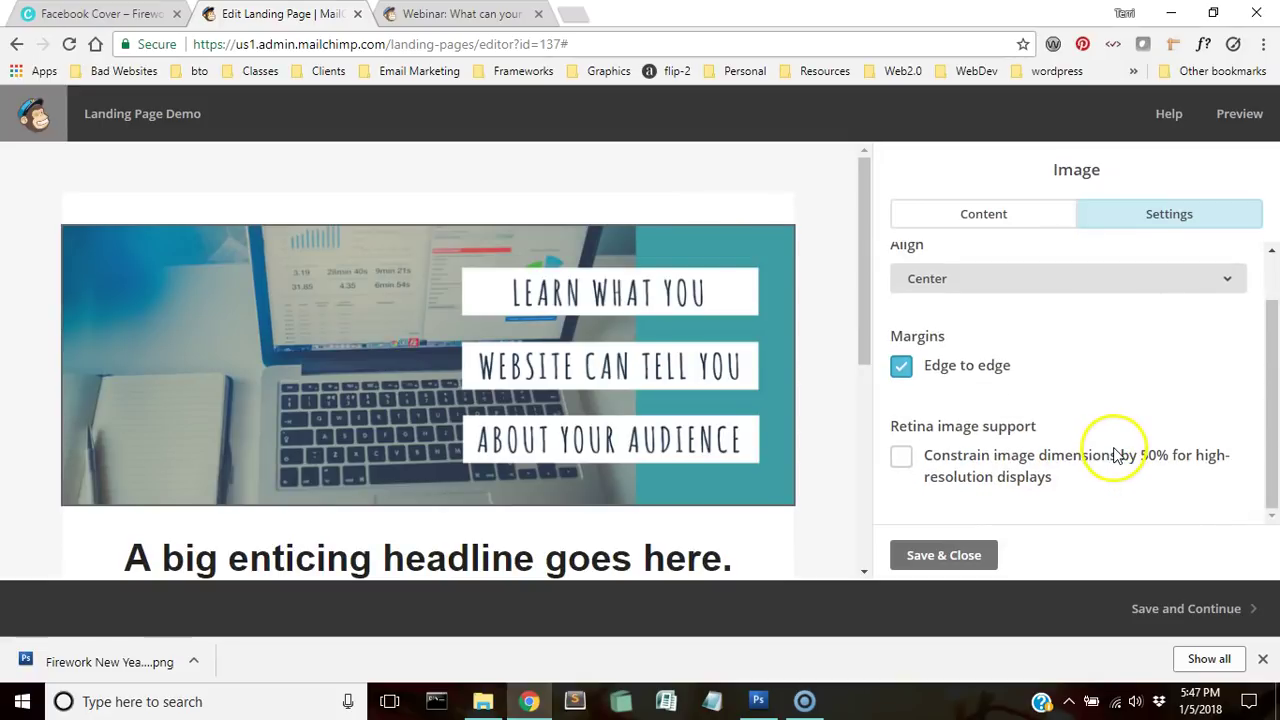
pyautogui.click(940, 222)
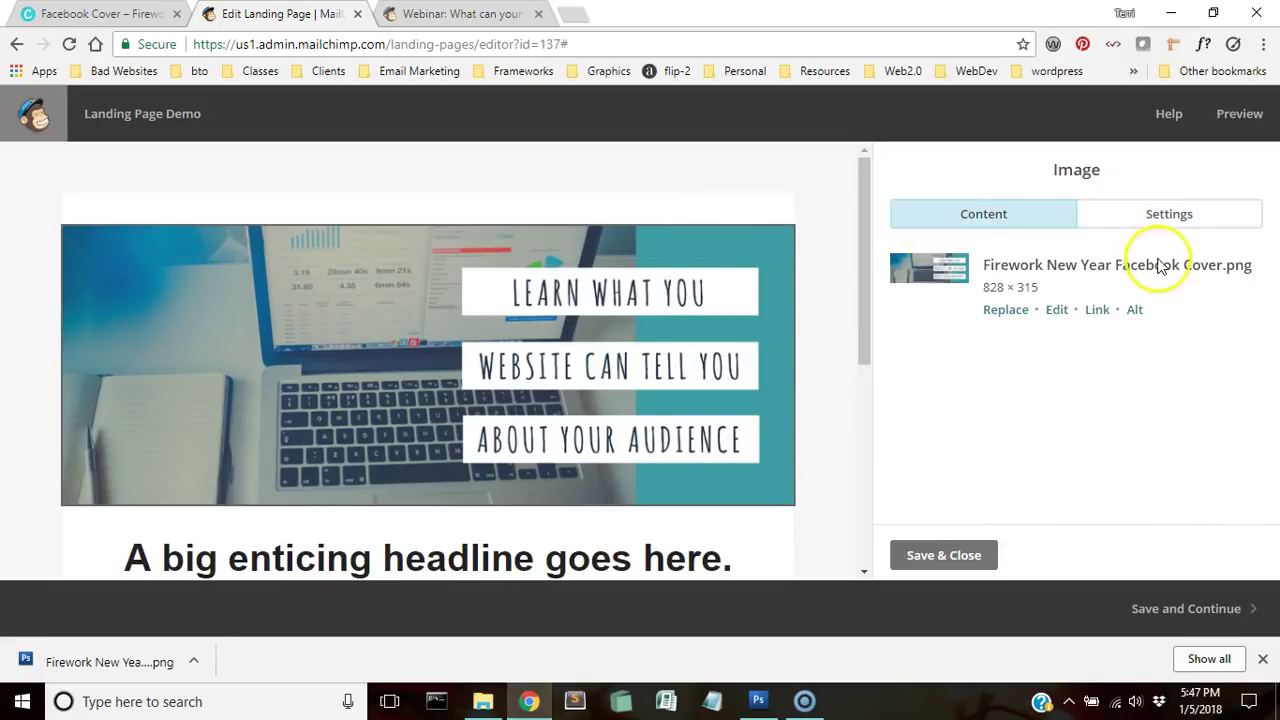
pyautogui.click(1170, 218)
pyautogui.scroll(1, 1089, 297)
pyautogui.click(1034, 340)
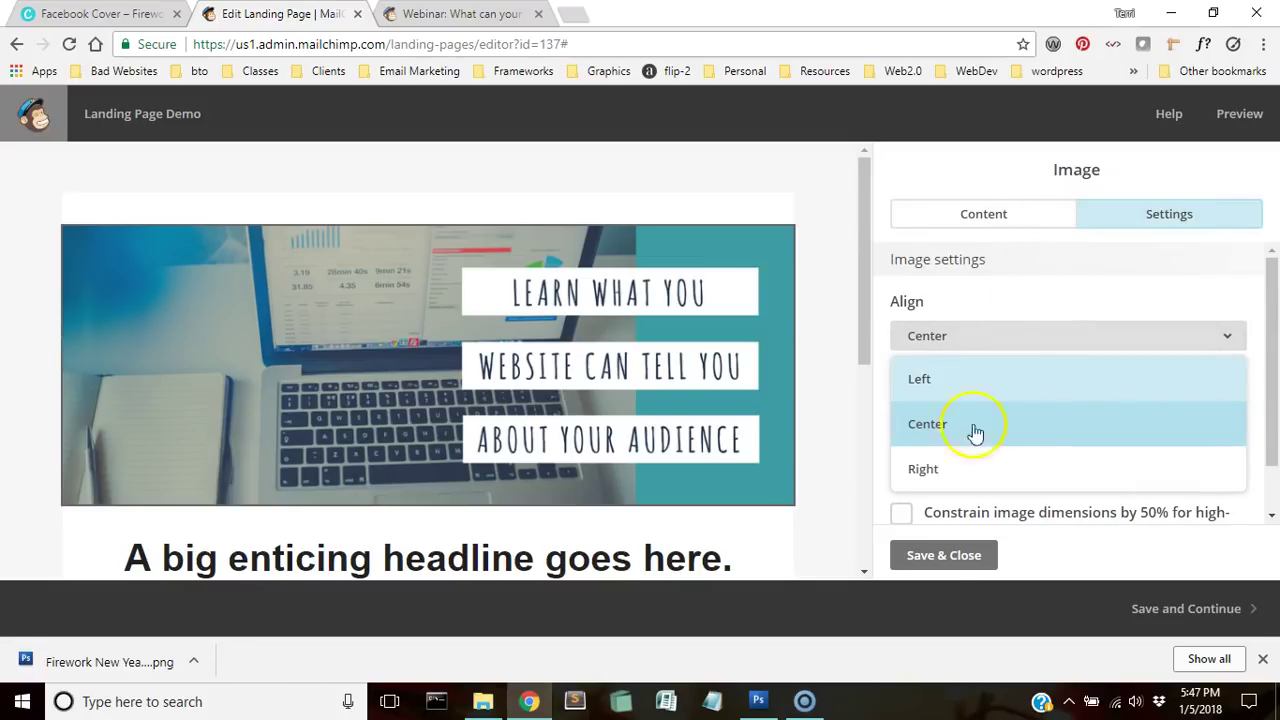
pyautogui.click(962, 558)
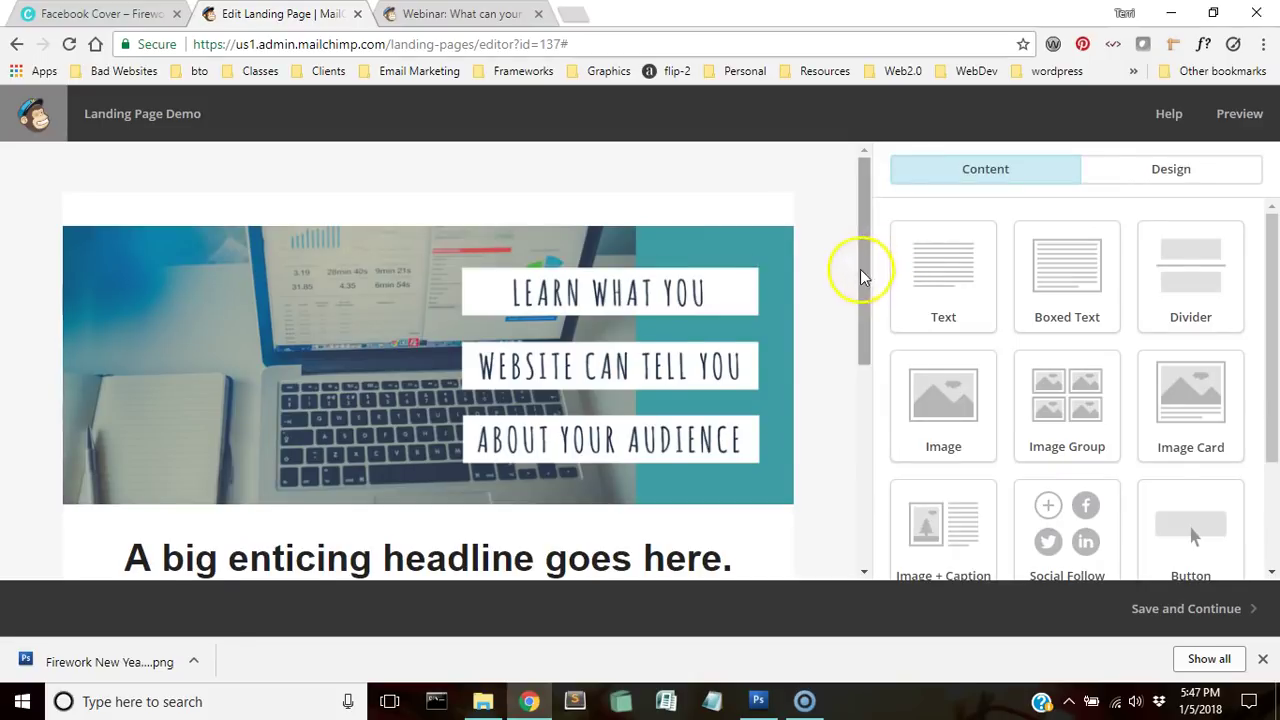
# - Change the headline text to 'Join me for this free webinar!'
pyautogui.scroll(-2, 829, 471)
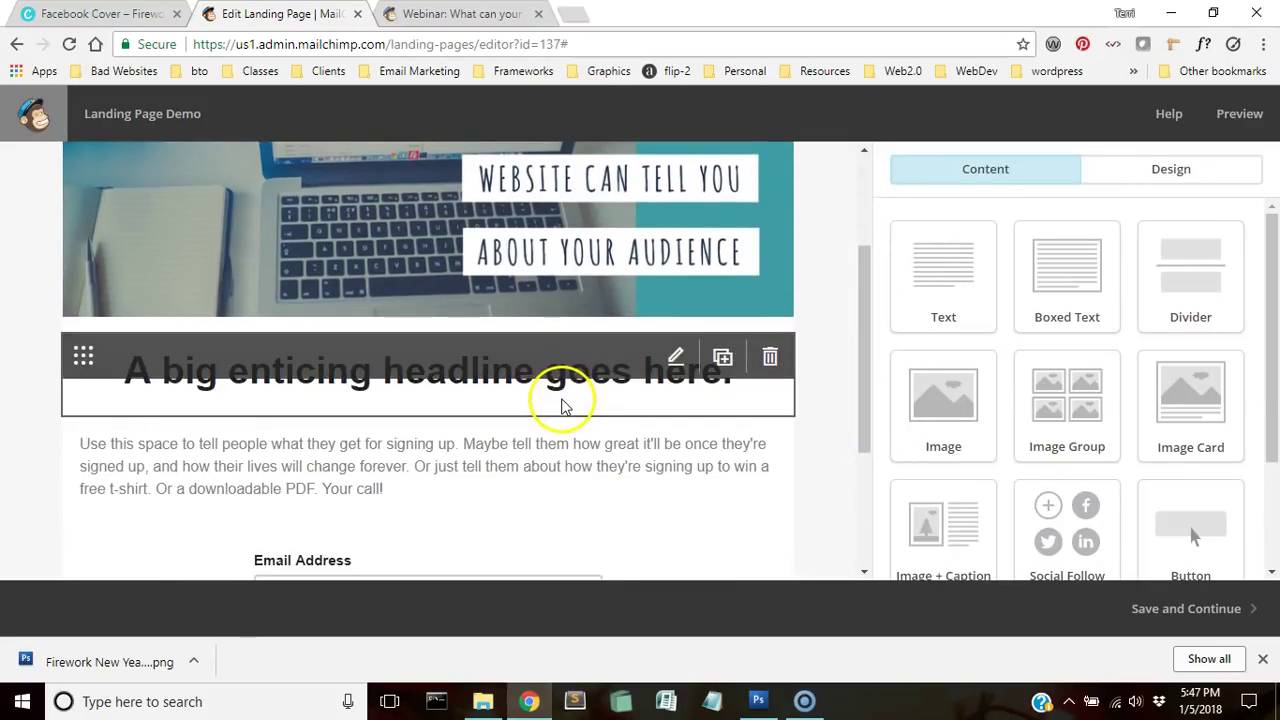
pyautogui.click(562, 405)
pyautogui.moveTo(1060, 457); pyautogui.dragTo(849, 331)
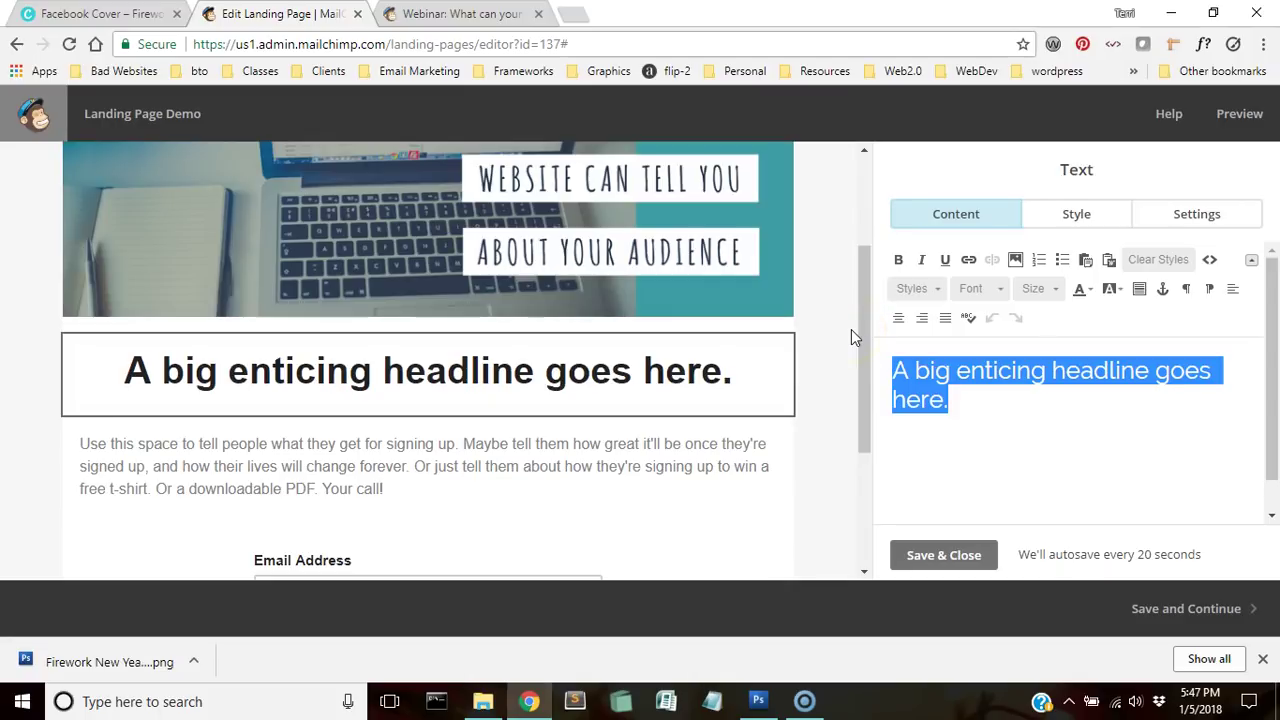
pyautogui.write('JOin')
pyautogui.press('BackSpace')
pyautogui.press('BackSpace')
pyautogui.press('BackSpace')
pyautogui.write('oin me for this')
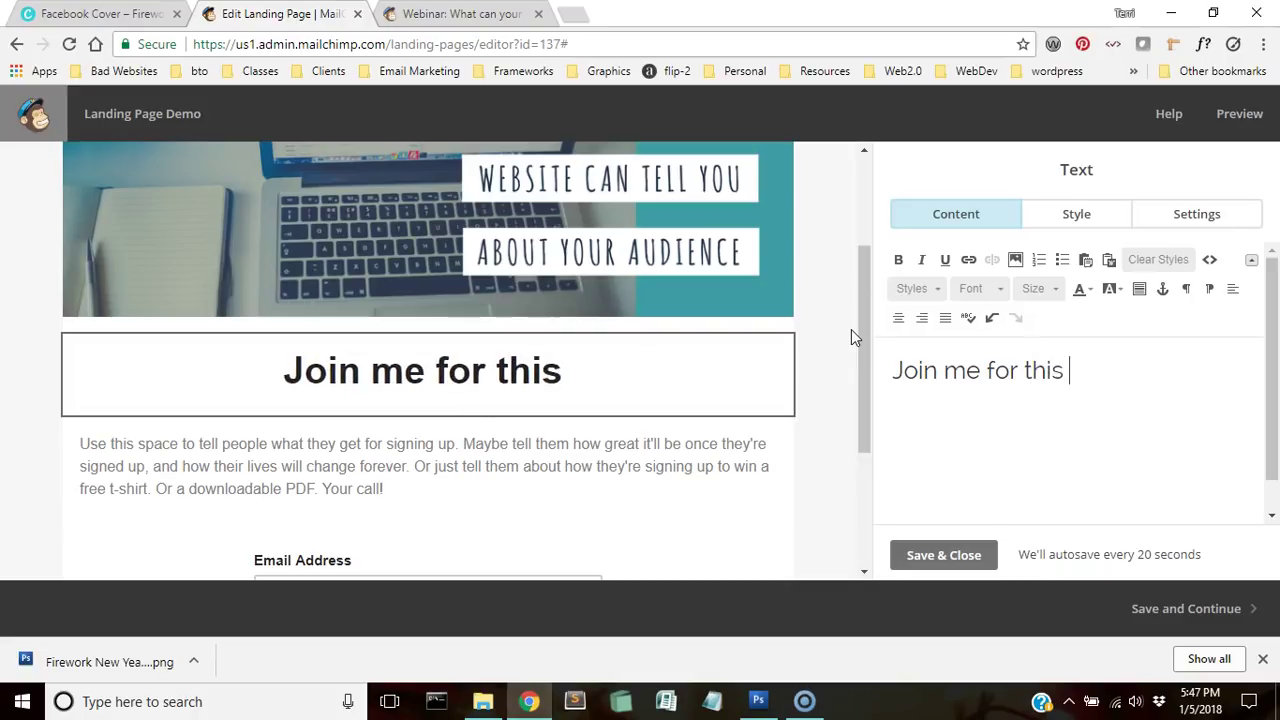
pyautogui.write('free webinar')
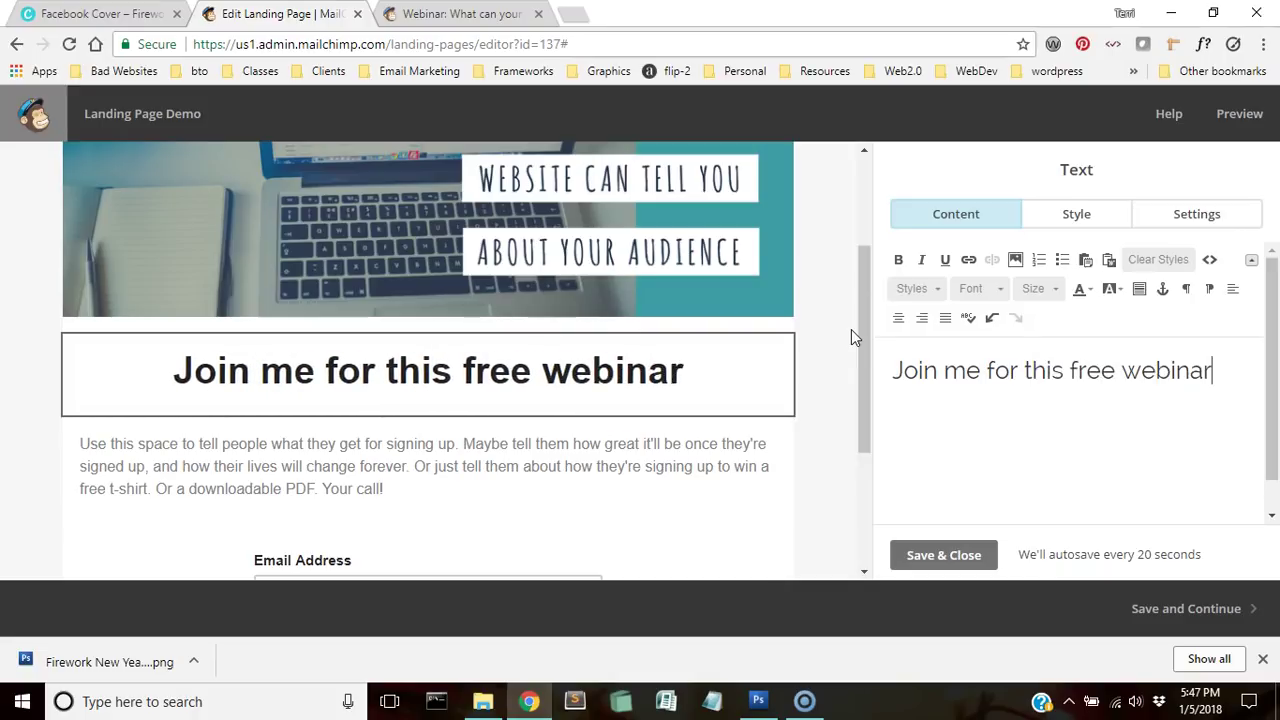
pyautogui.write('!')
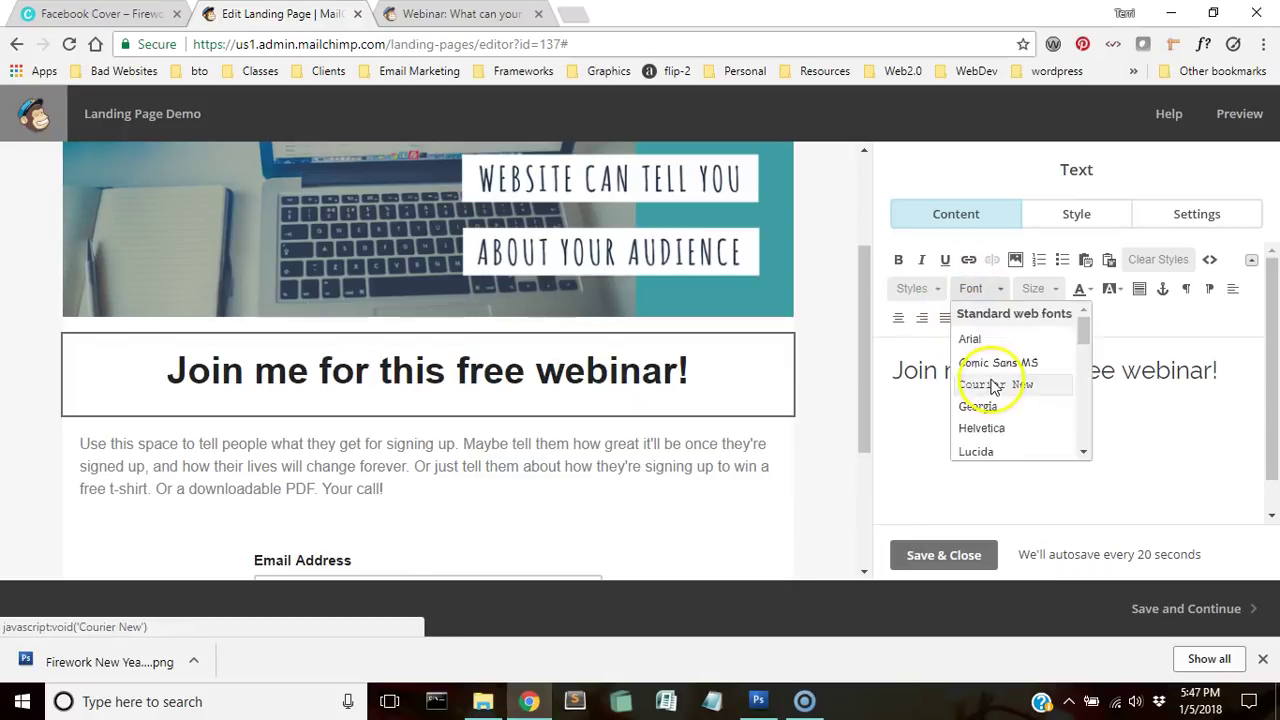
# - Set the headline font to Dancing Script
pyautogui.tripleClick(990, 378)
pyautogui.click(966, 288)
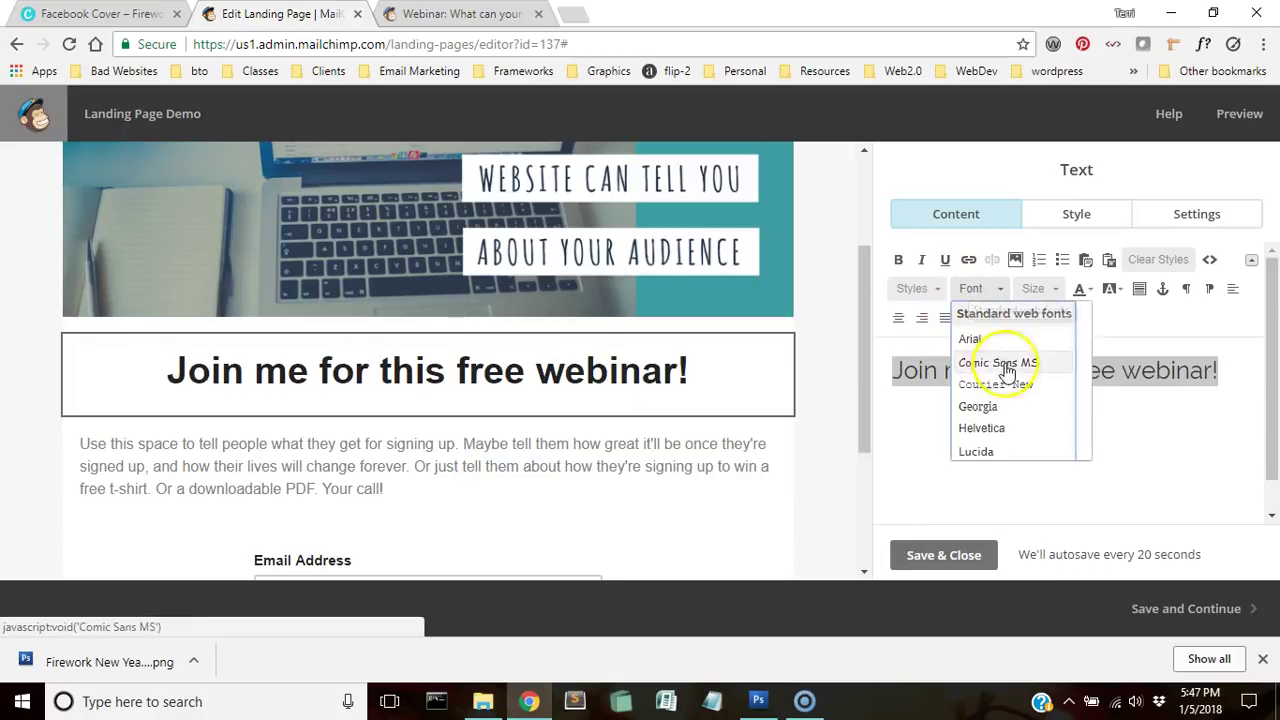
pyautogui.scroll(-3, 1014, 412)
pyautogui.scroll(-3, 1020, 405)
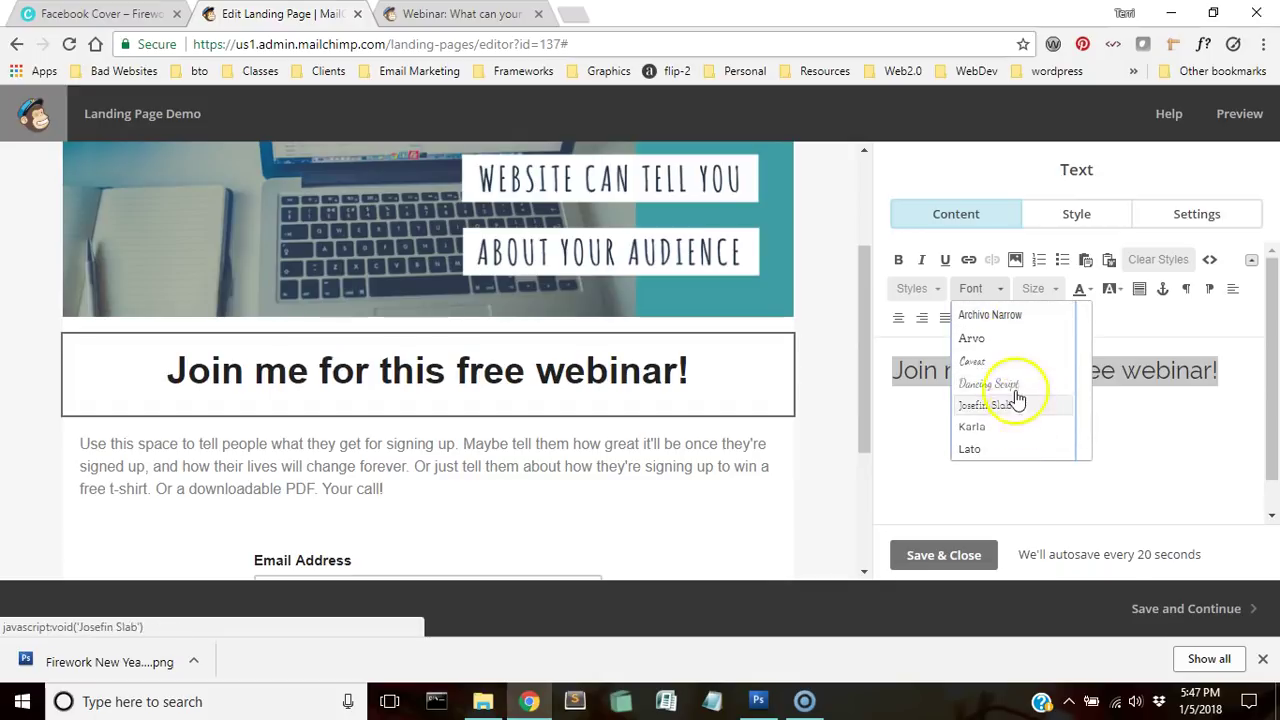
pyautogui.click(1014, 386)
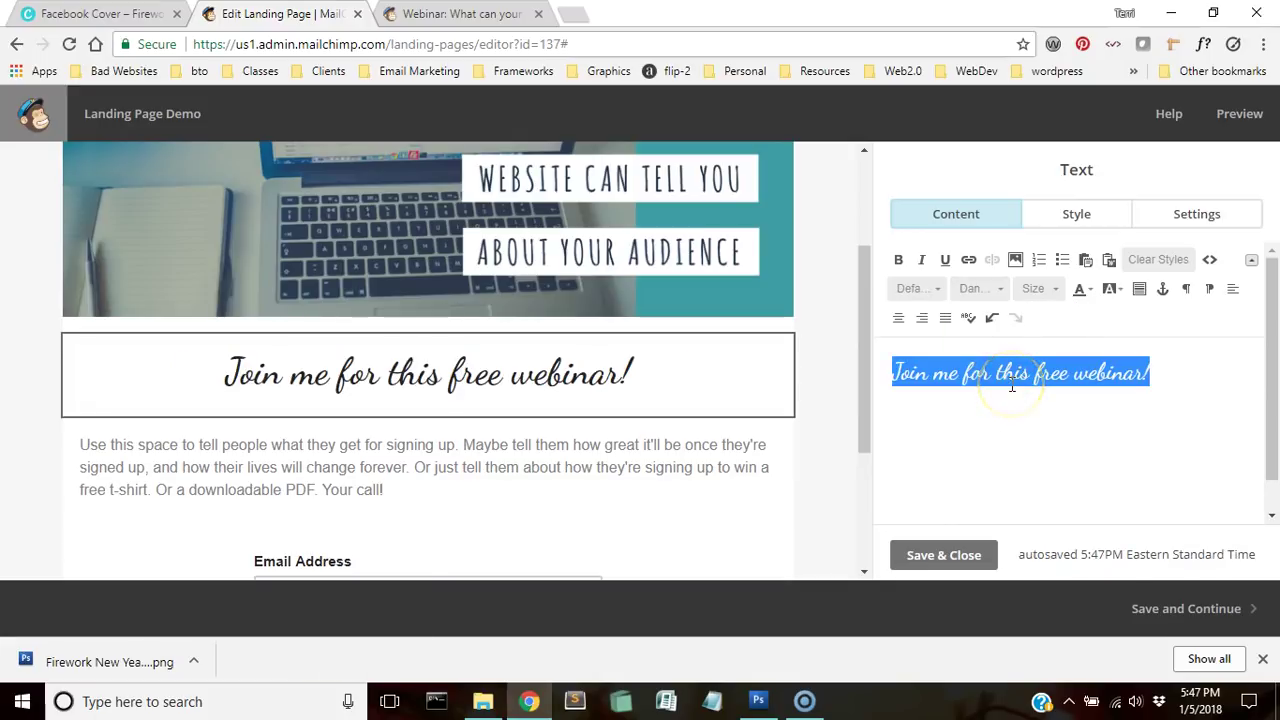
# - Open the body paragraph but cancel its deletion, leaving it intact
pyautogui.click(594, 480)
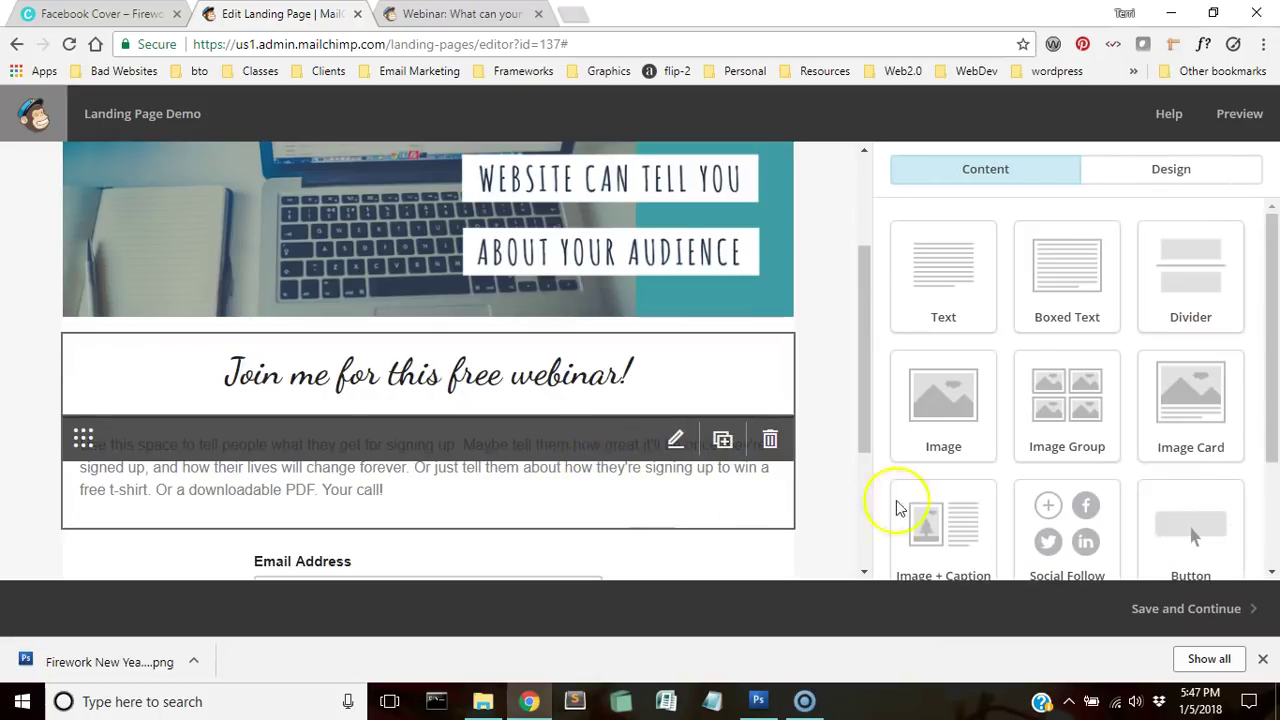
pyautogui.click(709, 471)
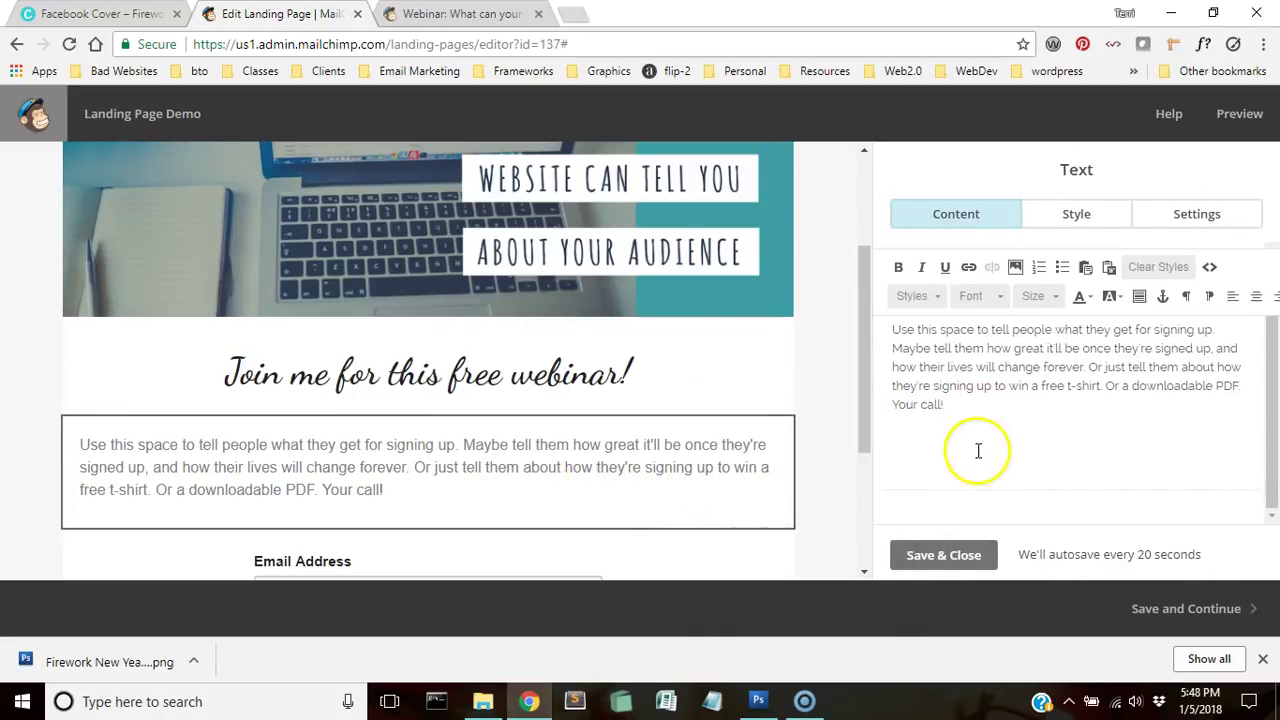
pyautogui.click(757, 437)
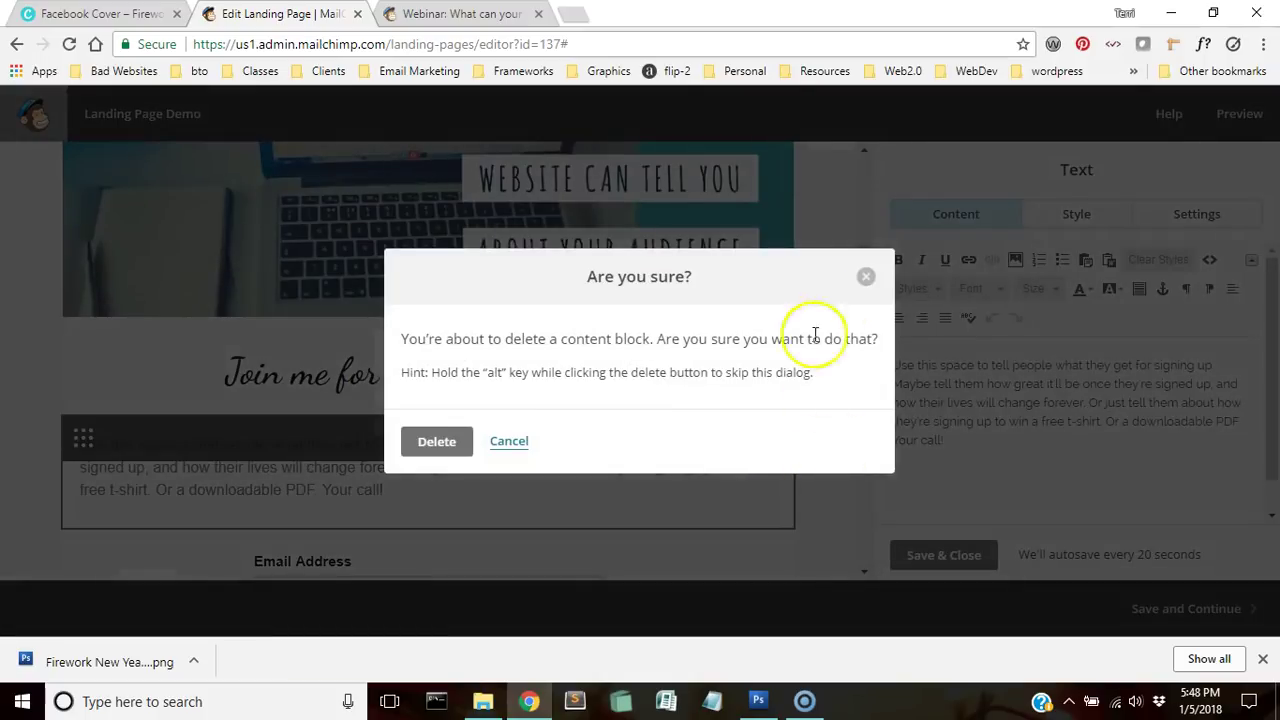
pyautogui.click(866, 278)
pyautogui.scroll(-3, 835, 495)
# - Open the signup form's Style settings, keep Arial labels, and scroll to the button colours
pyautogui.click(484, 400)
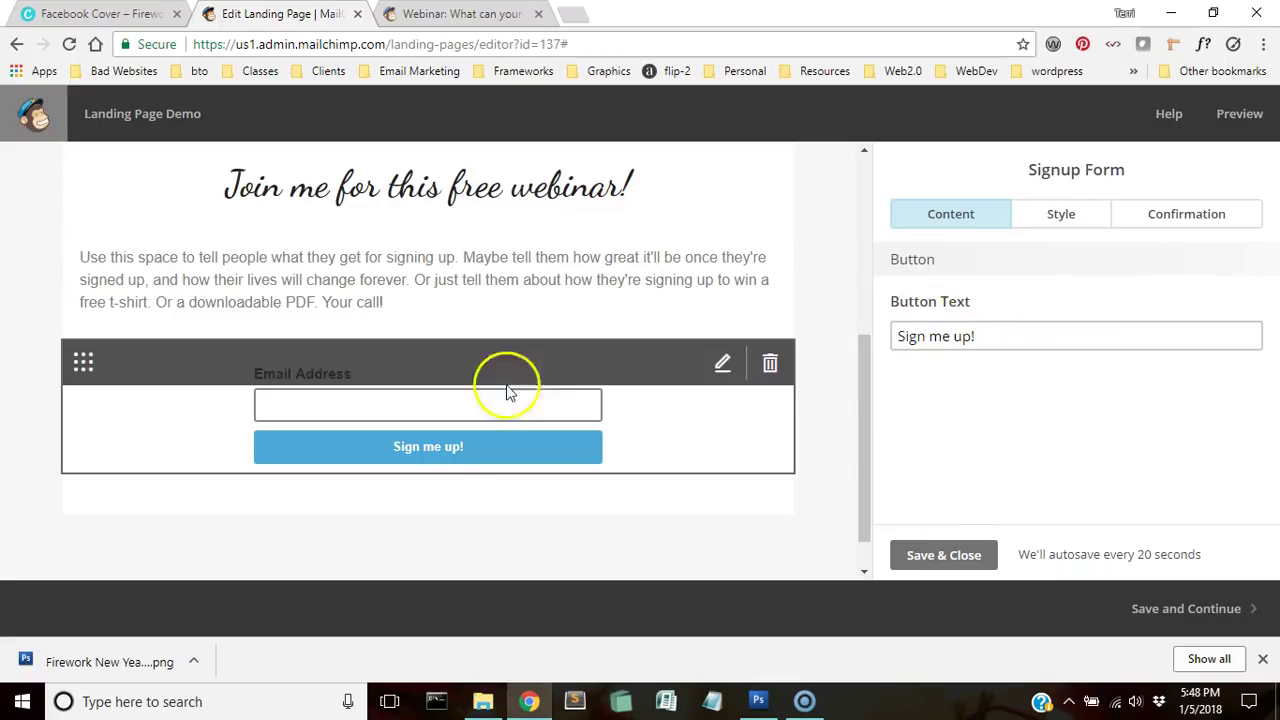
pyautogui.click(1070, 213)
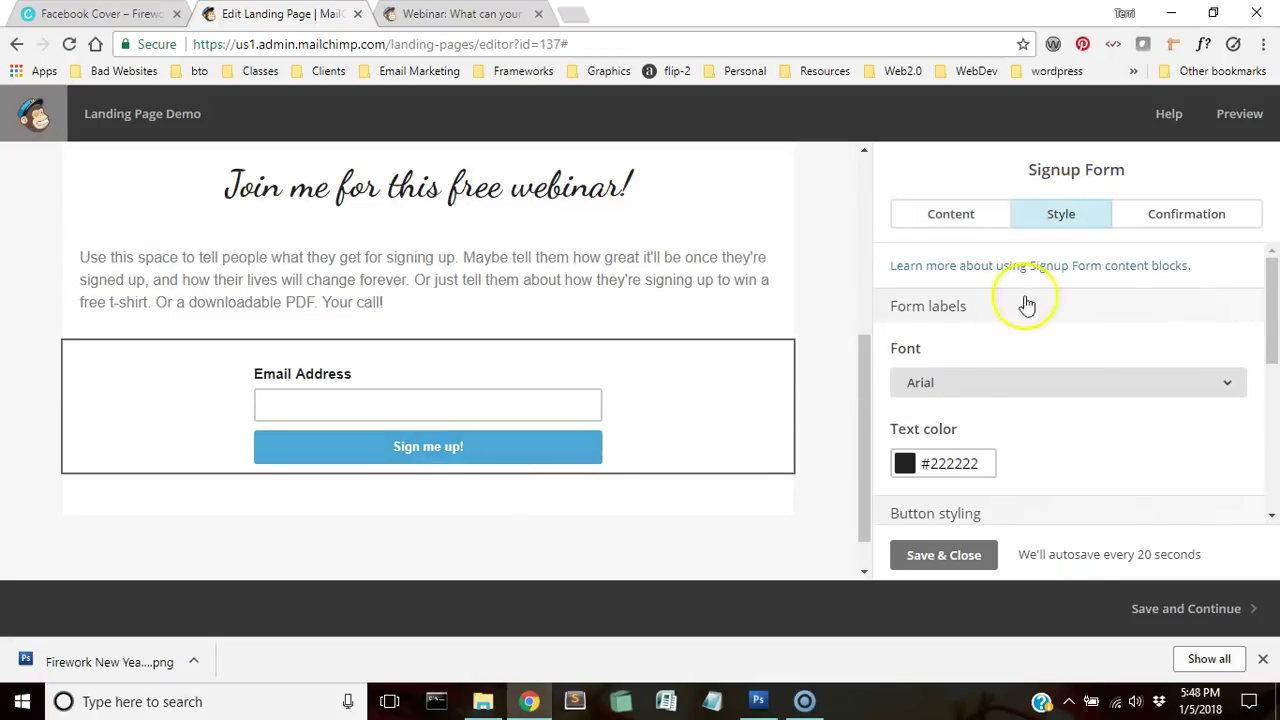
pyautogui.click(980, 380)
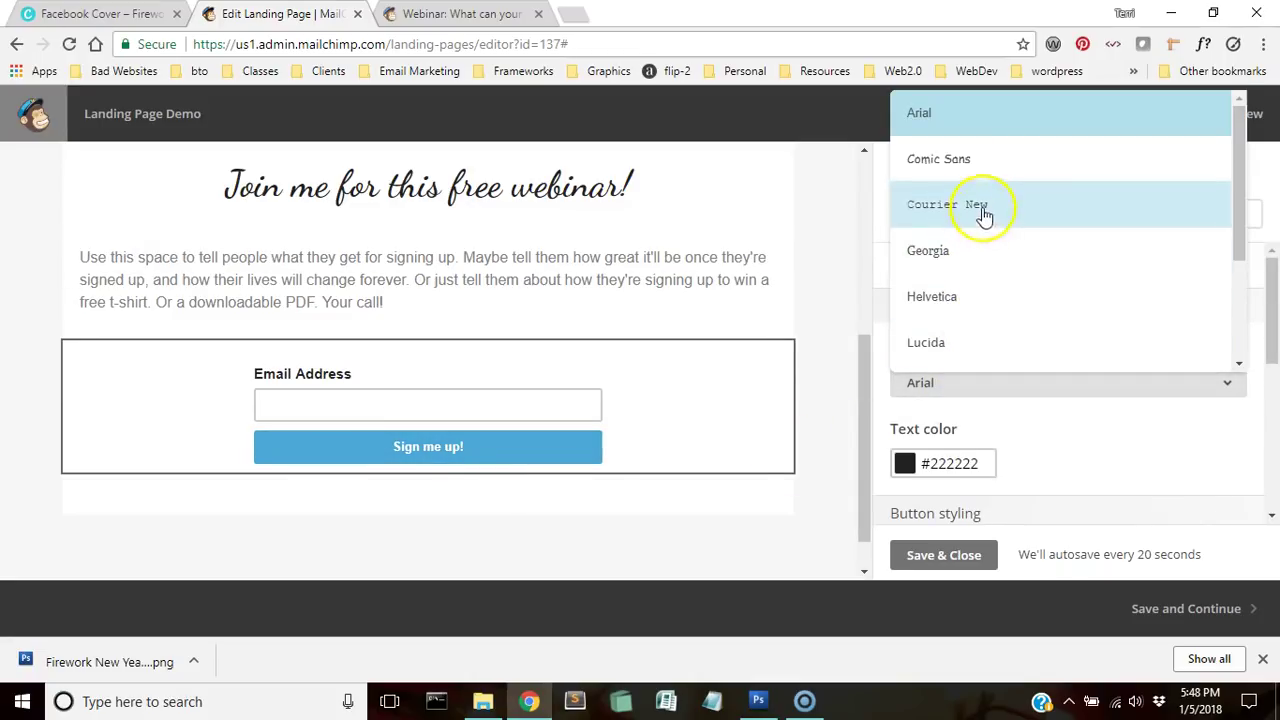
pyautogui.scroll(-2, 985, 240)
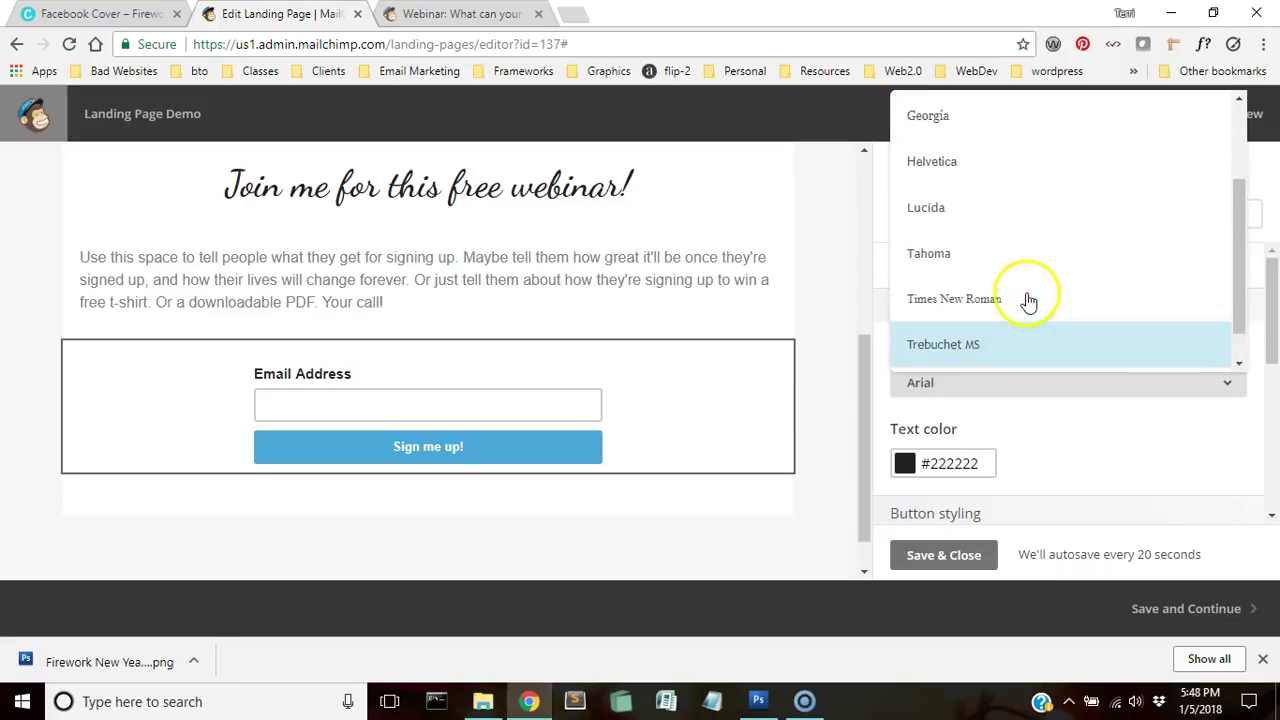
pyautogui.scroll(2, 1026, 298)
pyautogui.scroll(-2, 1025, 250)
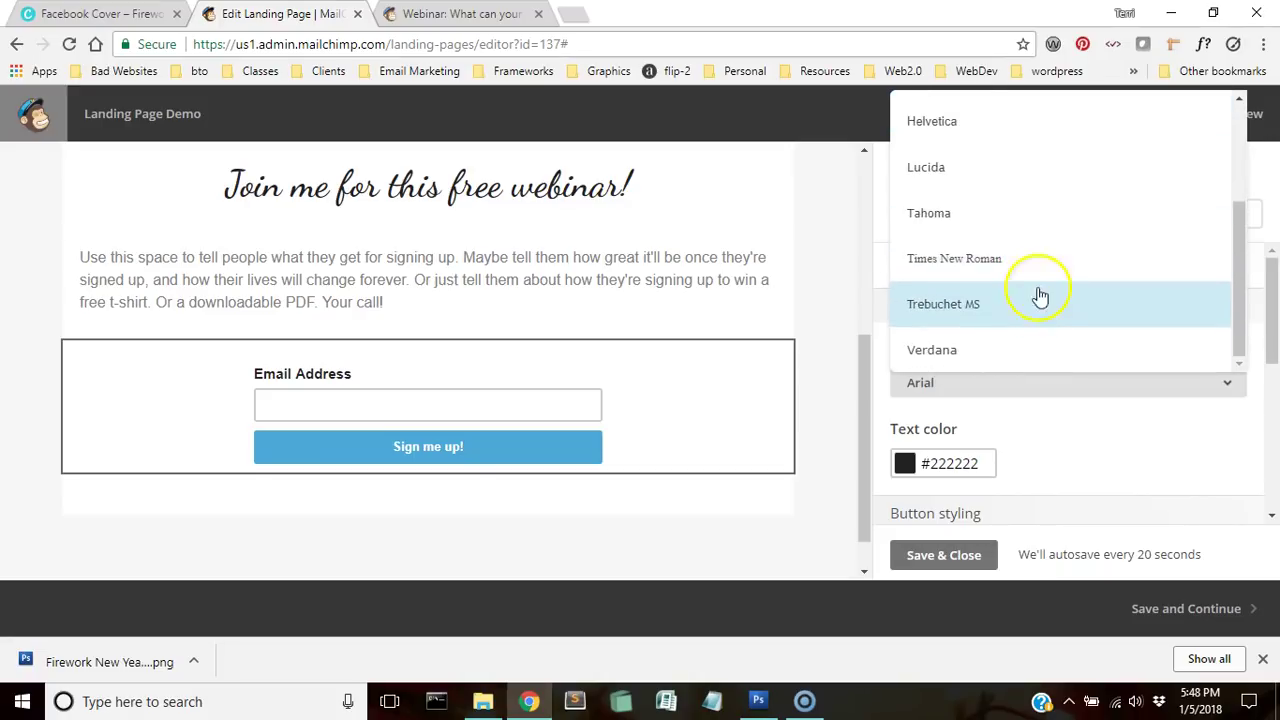
pyautogui.scroll(2, 1035, 316)
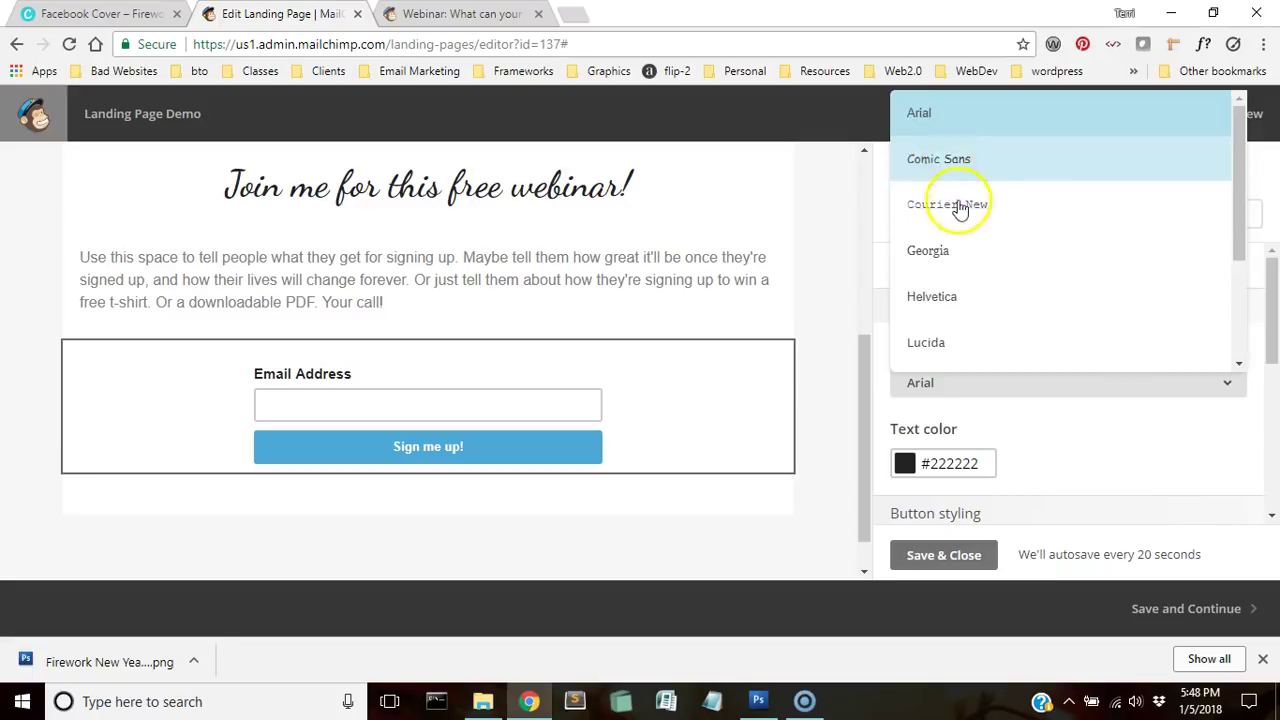
pyautogui.click(943, 118)
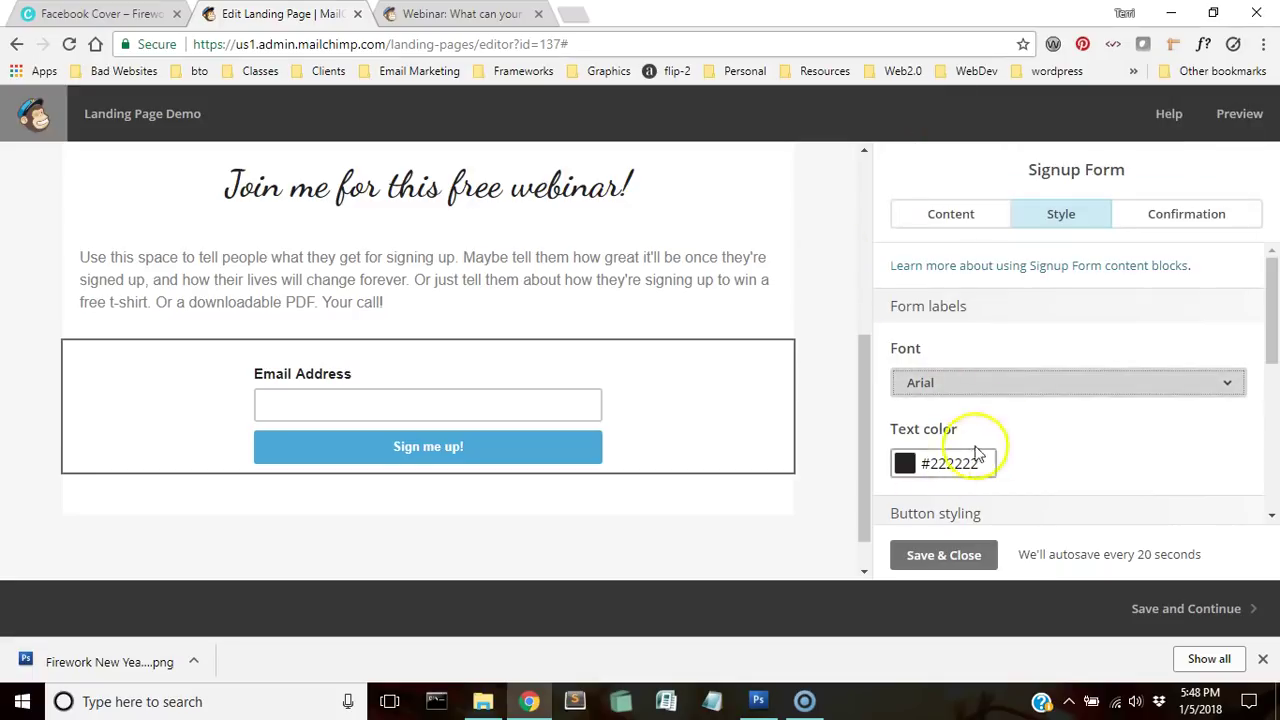
pyautogui.scroll(-2, 997, 436)
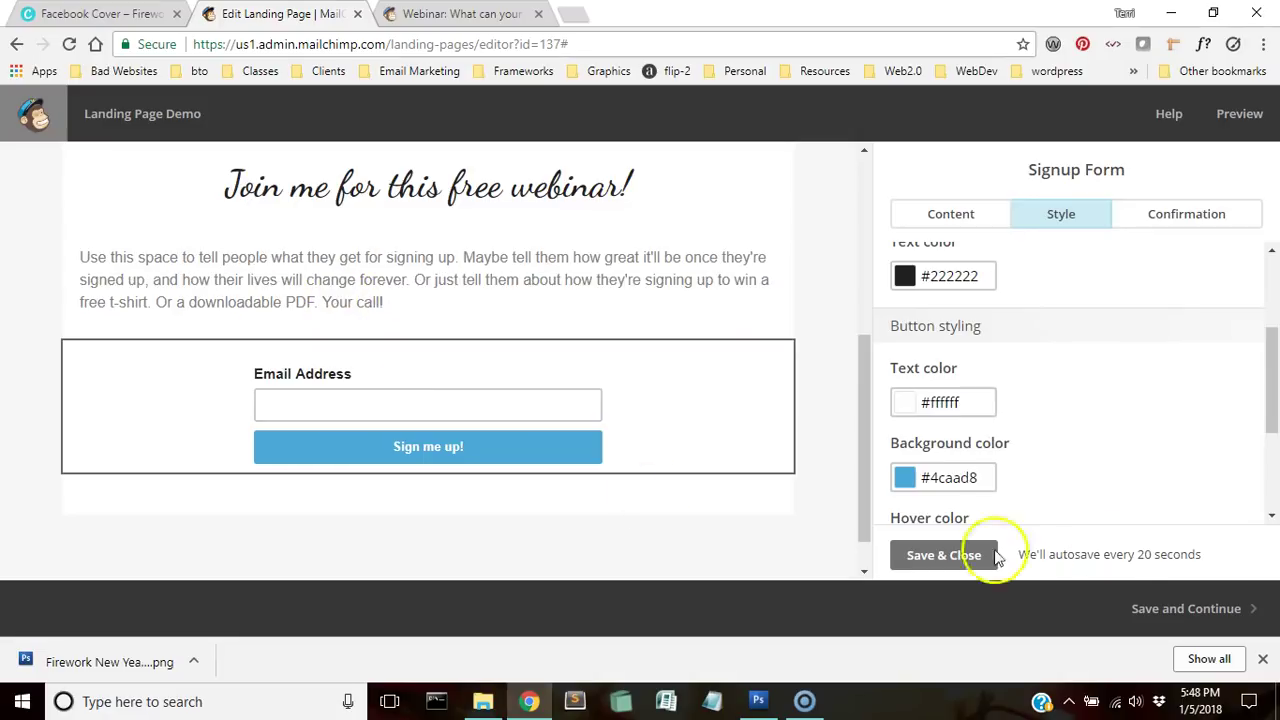
pyautogui.scroll(-1, 1060, 440)
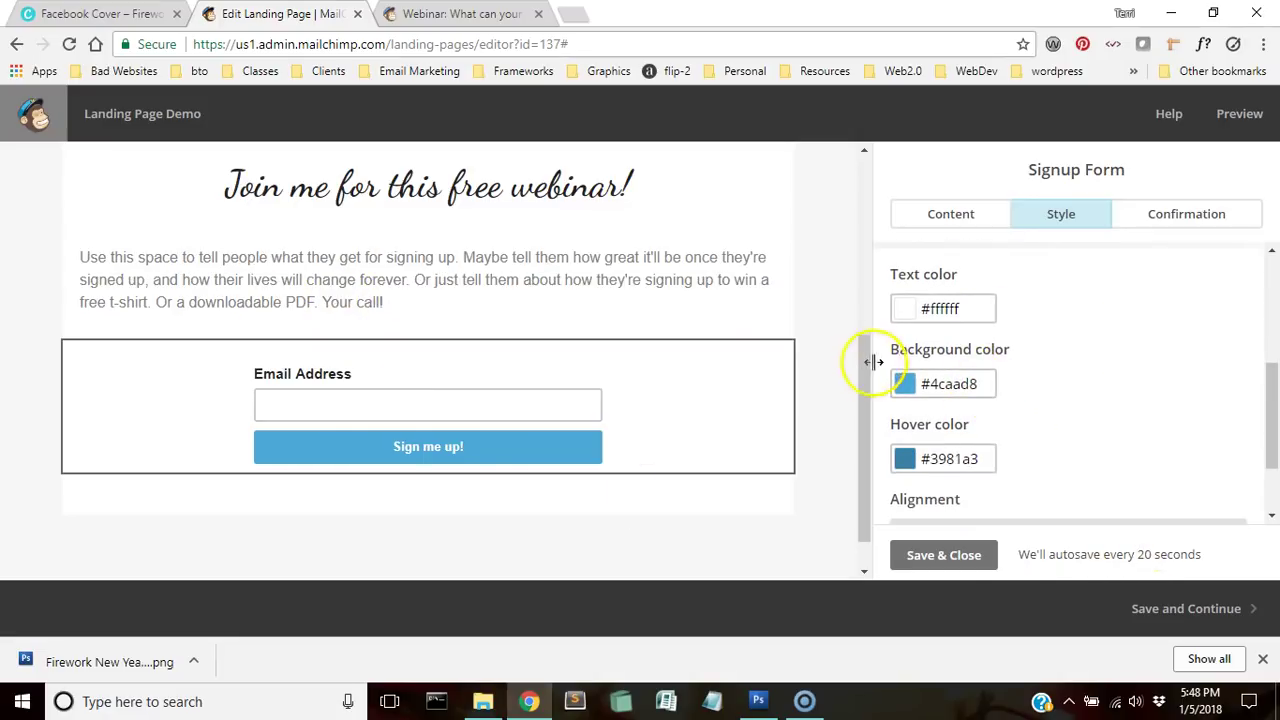
# - Give the signup button a green #89d085 hover colour
pyautogui.click(906, 397)
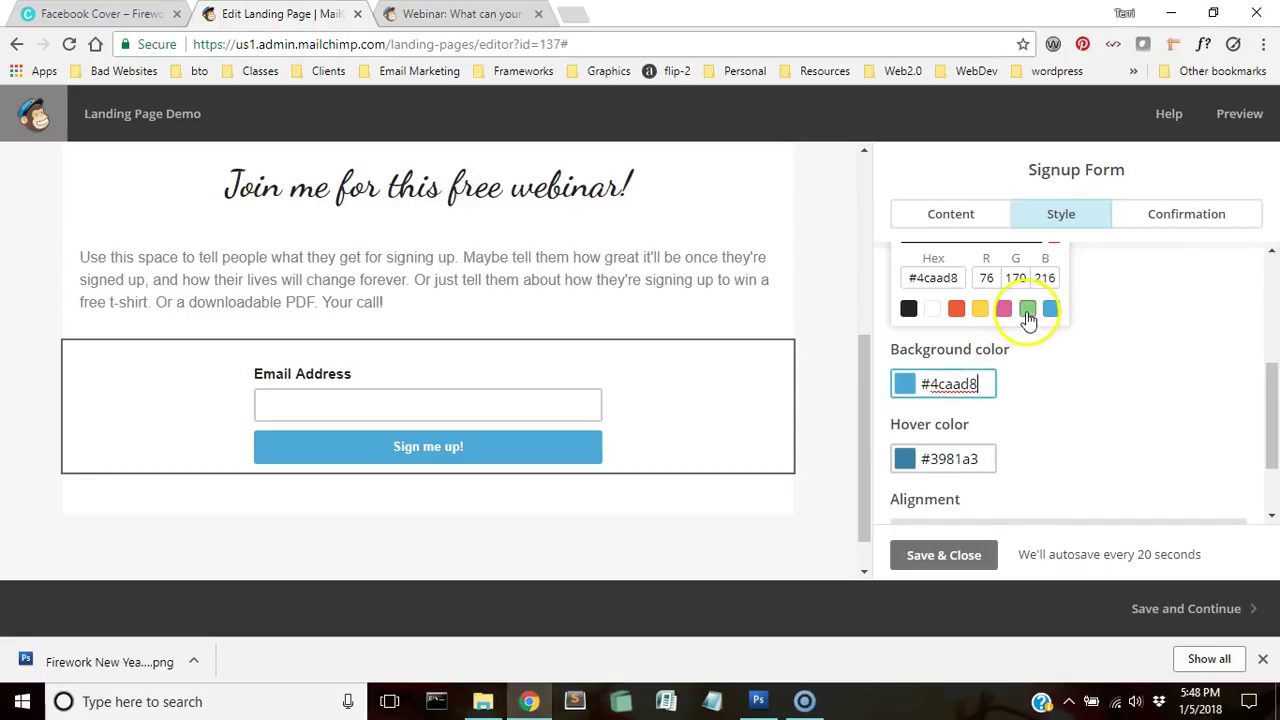
pyautogui.scroll(2, 1029, 305)
pyautogui.scroll(-3, 1034, 420)
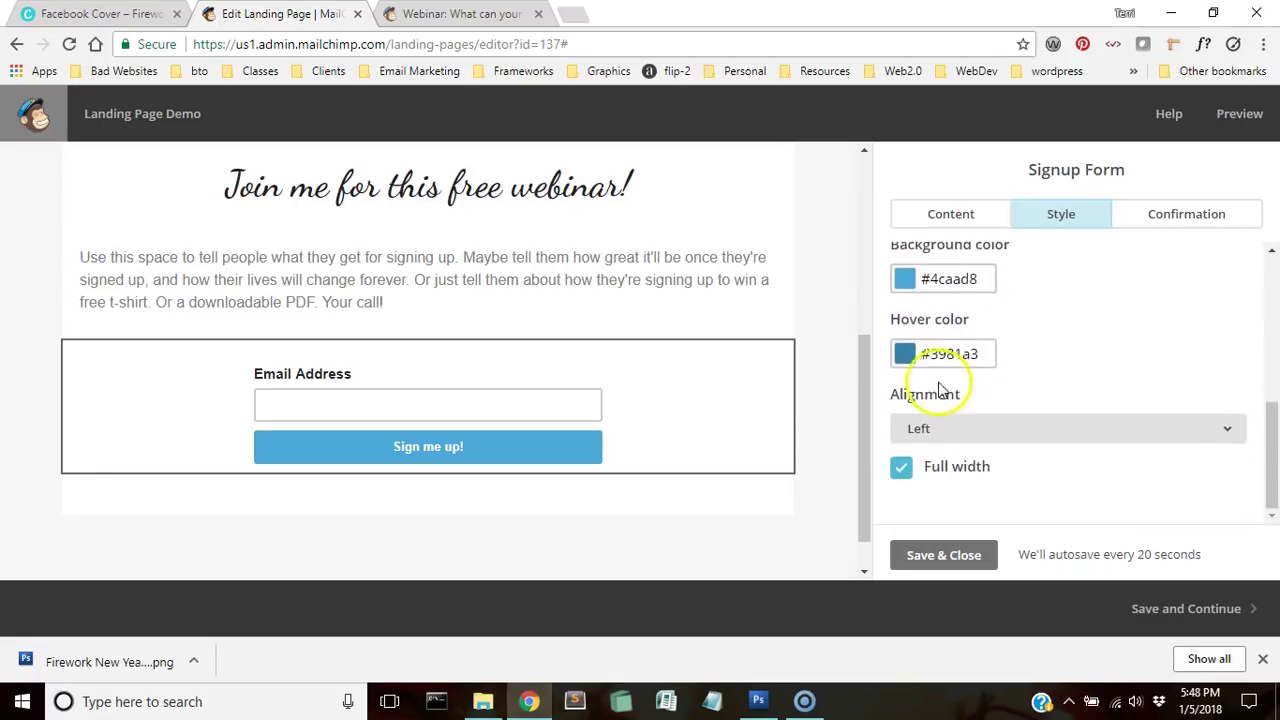
pyautogui.click(908, 354)
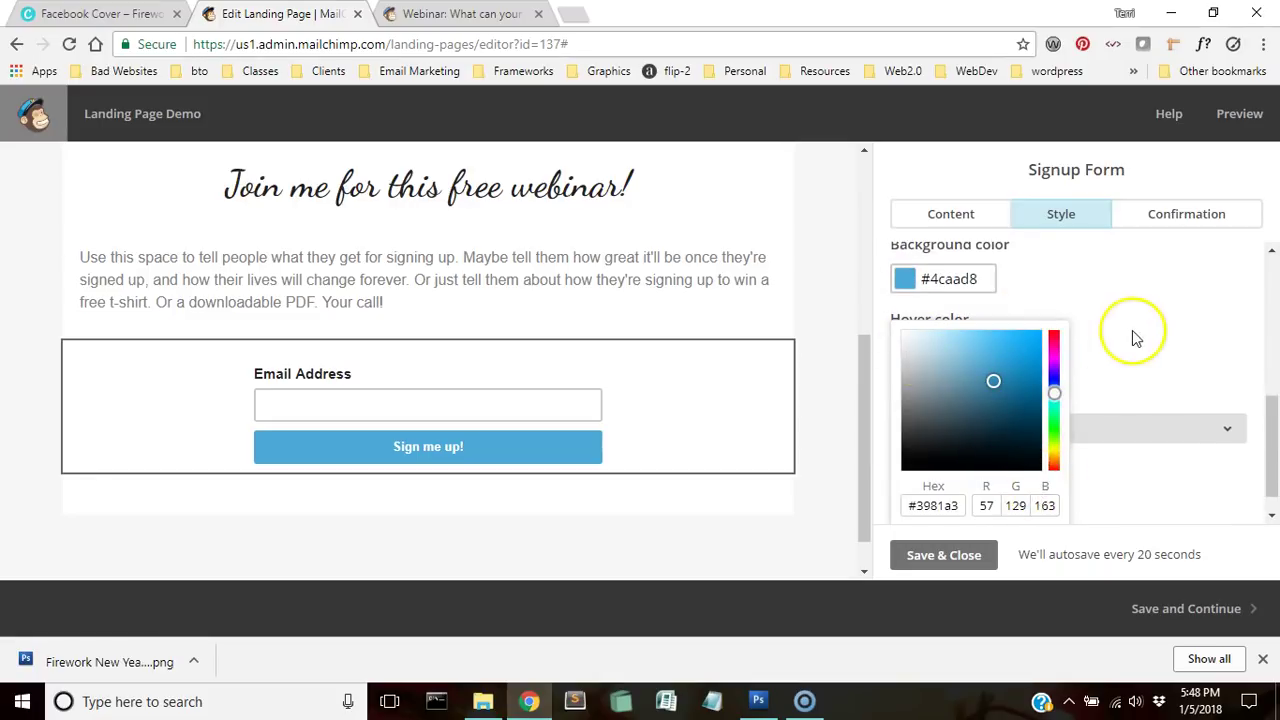
pyautogui.click(1133, 338)
pyautogui.click(950, 360)
pyautogui.scroll(-1, 1016, 497)
pyautogui.click(1027, 507)
pyautogui.click(1147, 344)
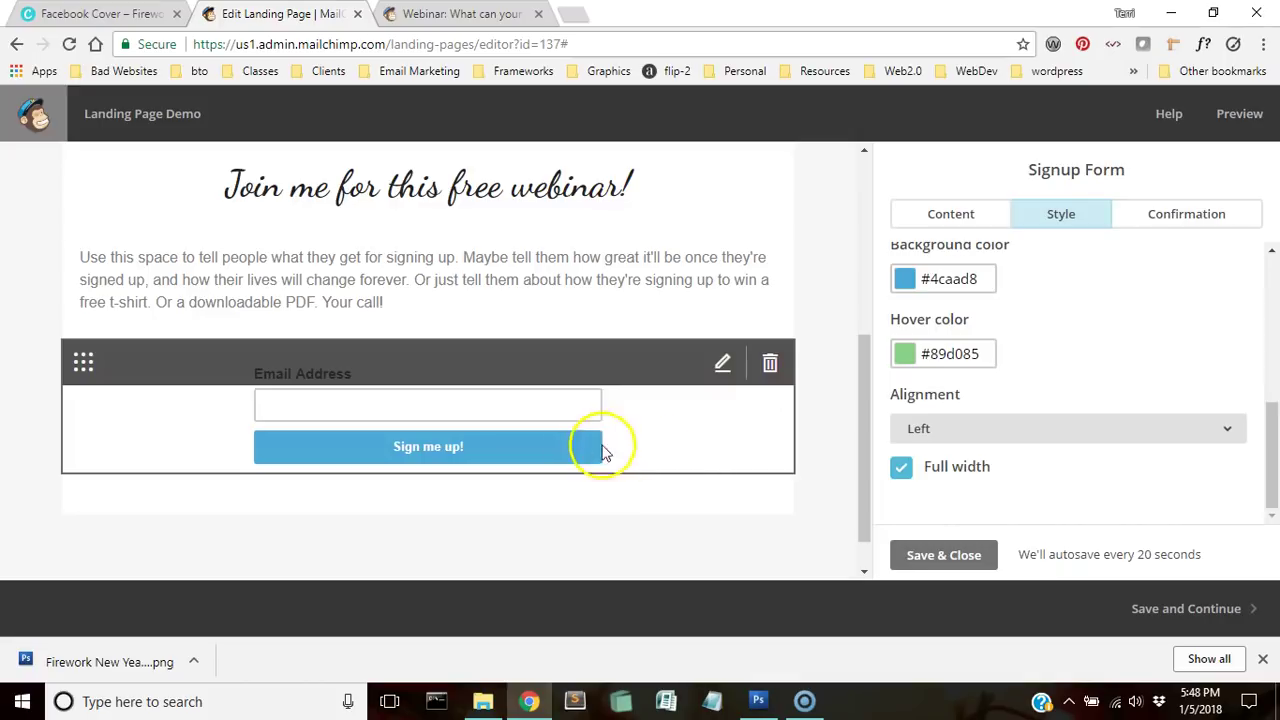
# - Center-align the signup button and bring up the form's confirmation settings
pyautogui.click(980, 443)
pyautogui.click(951, 478)
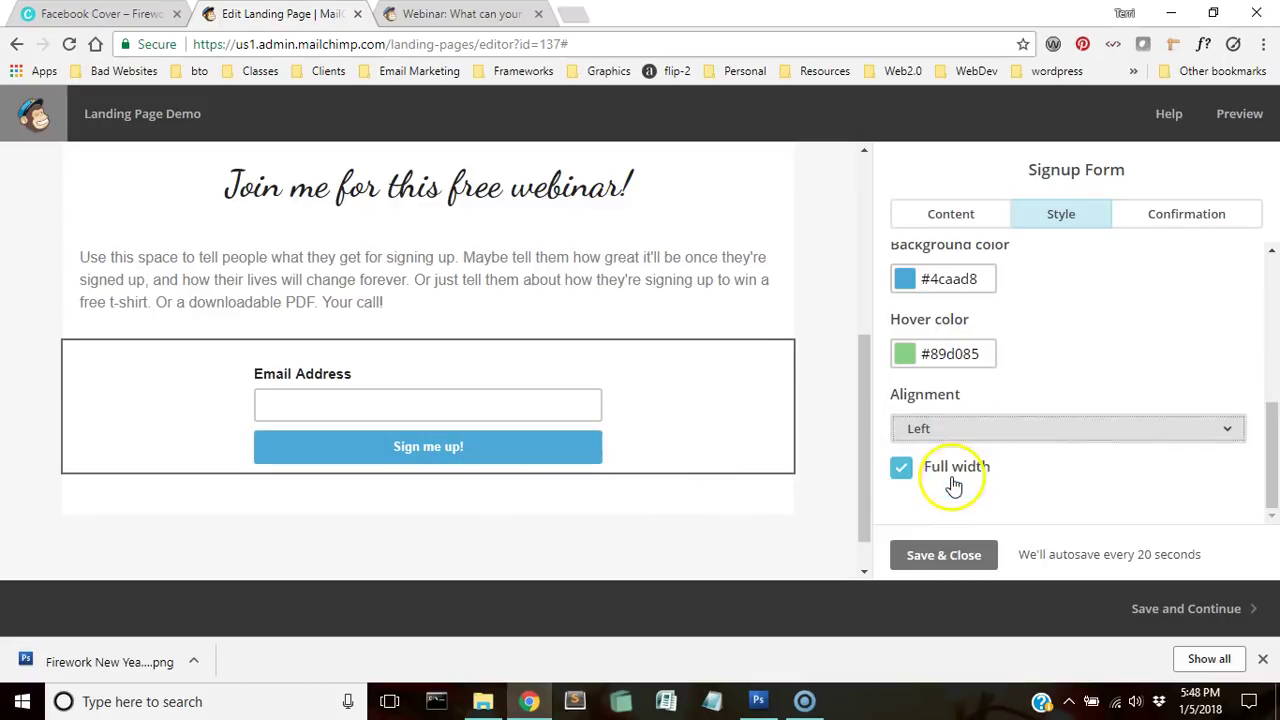
pyautogui.click(957, 430)
pyautogui.click(949, 560)
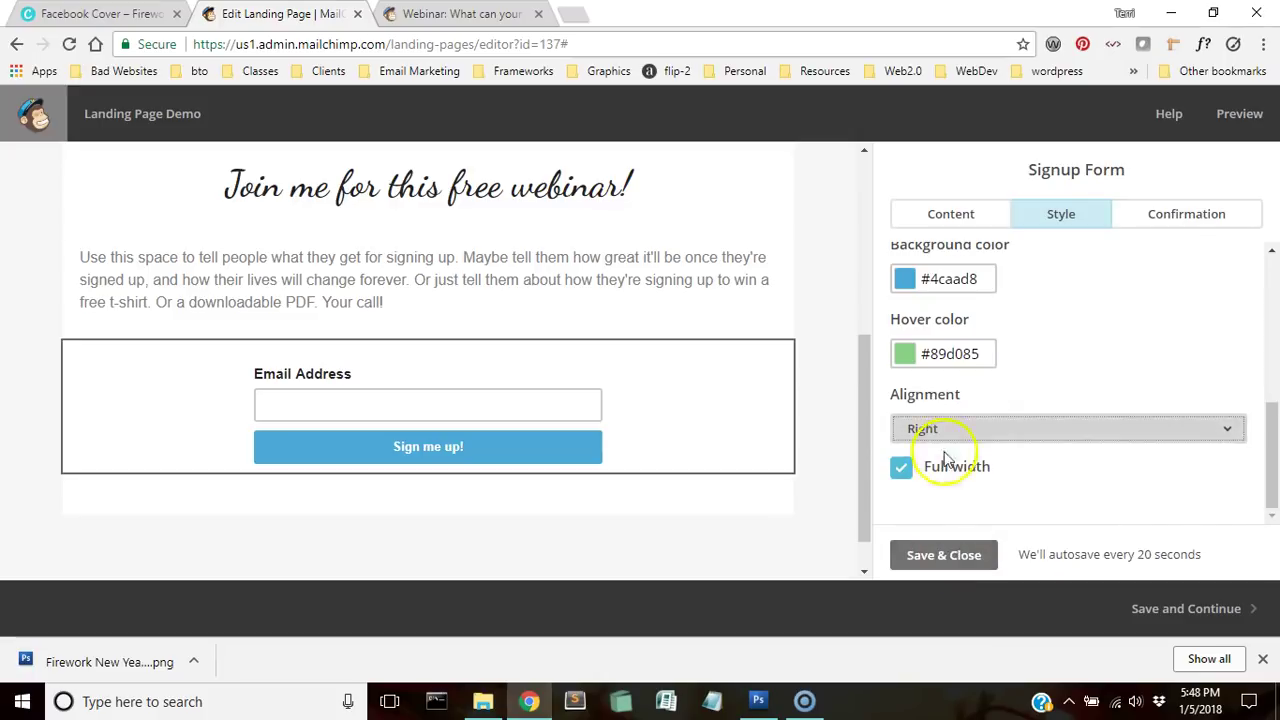
pyautogui.click(945, 430)
pyautogui.click(950, 516)
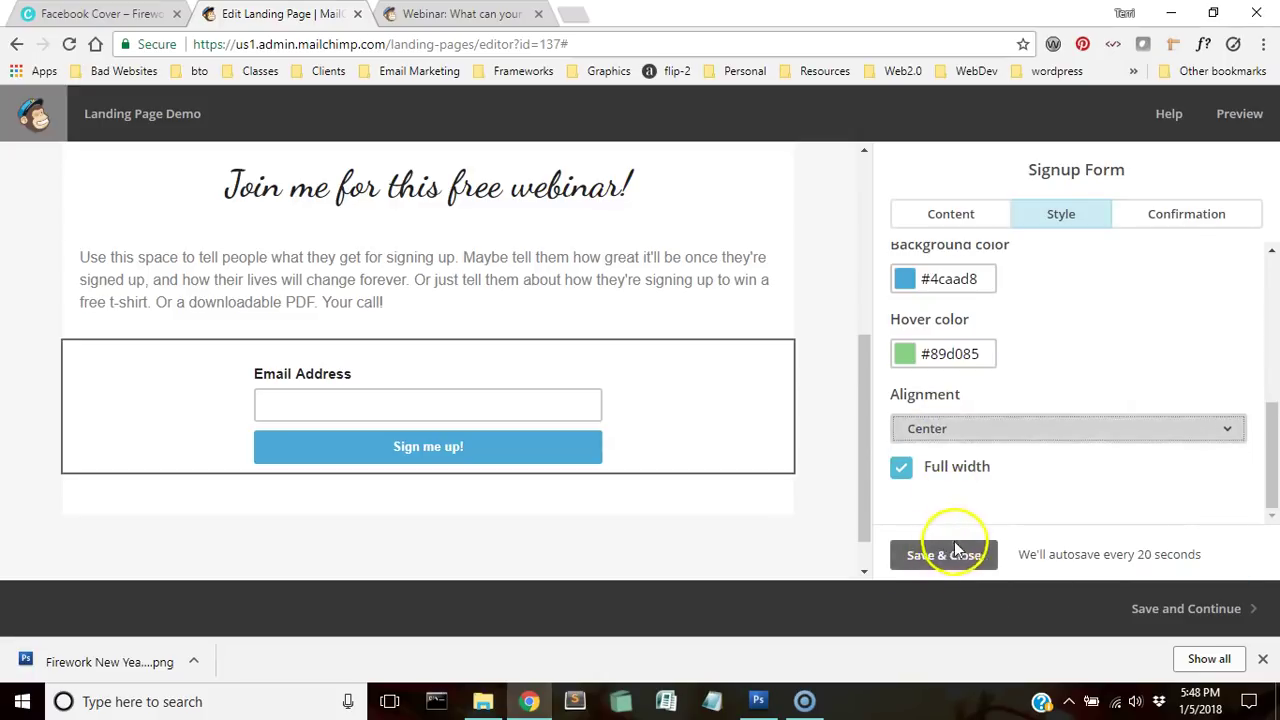
pyautogui.click(1177, 220)
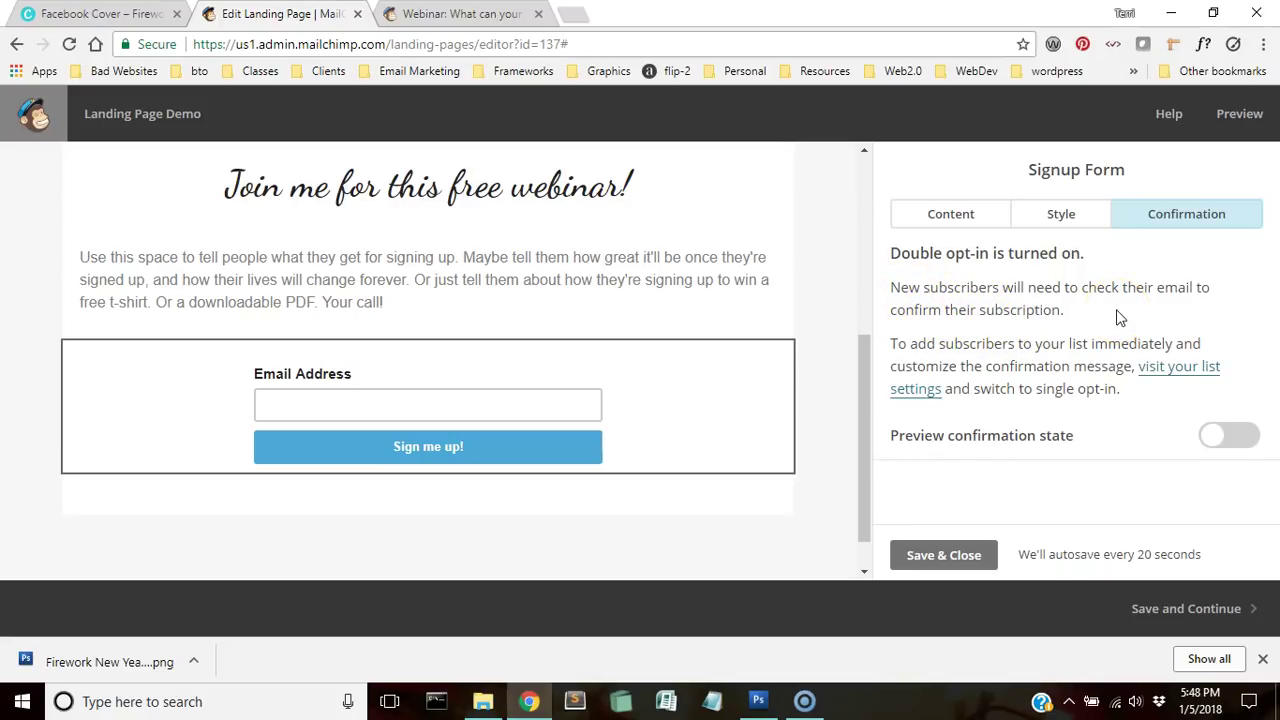
# - Preview the 'Almost finished' confirmation message, then save and close the signup form settings
pyautogui.click(1075, 332)
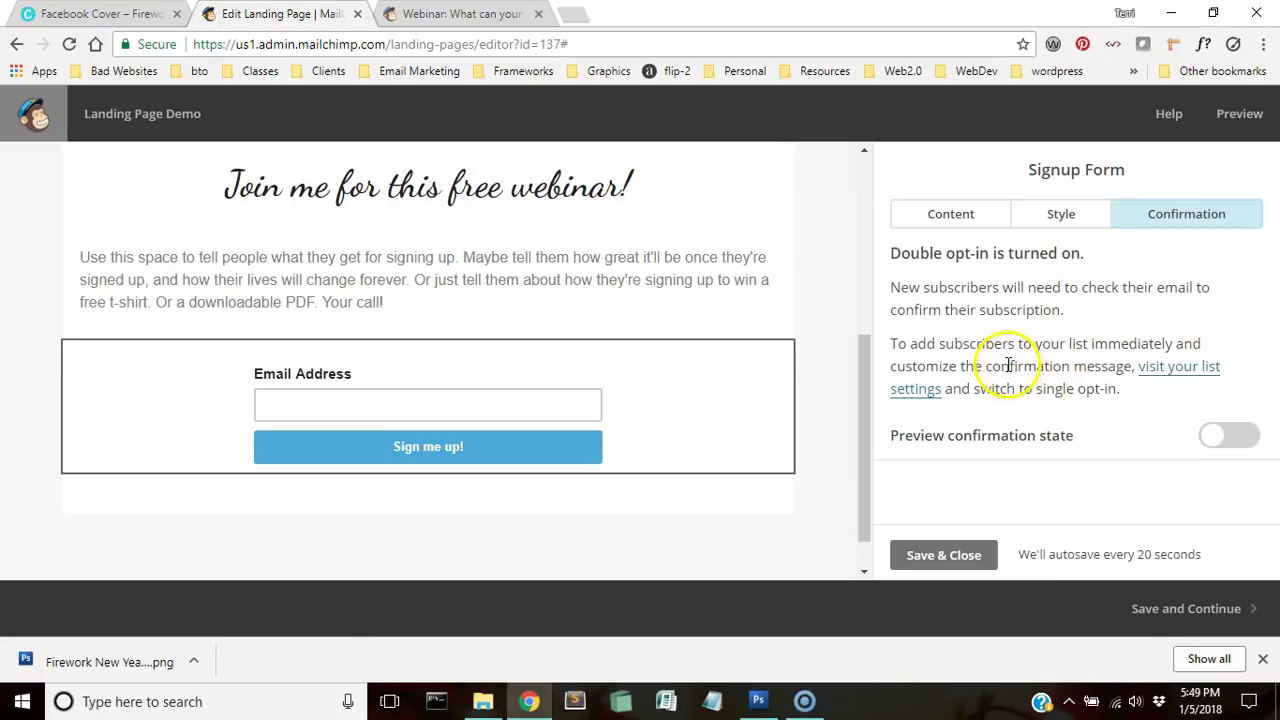
pyautogui.click(1220, 440)
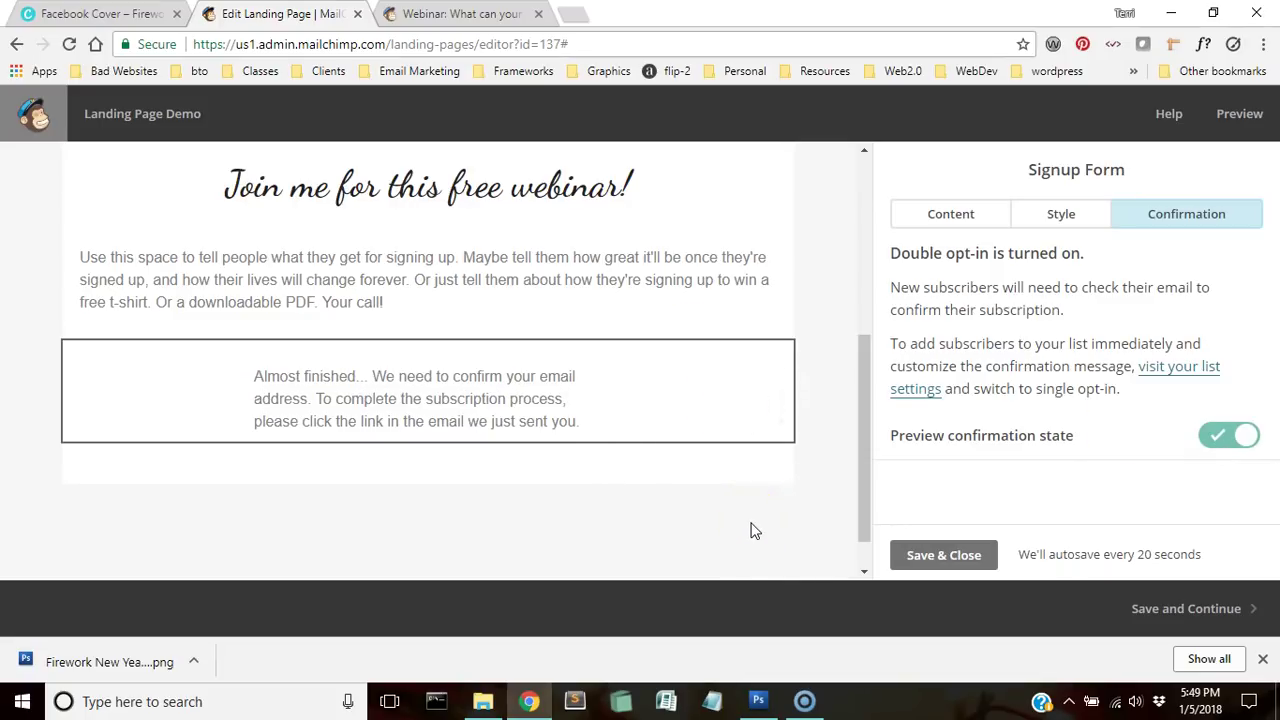
pyautogui.click(1247, 440)
pyautogui.click(1243, 440)
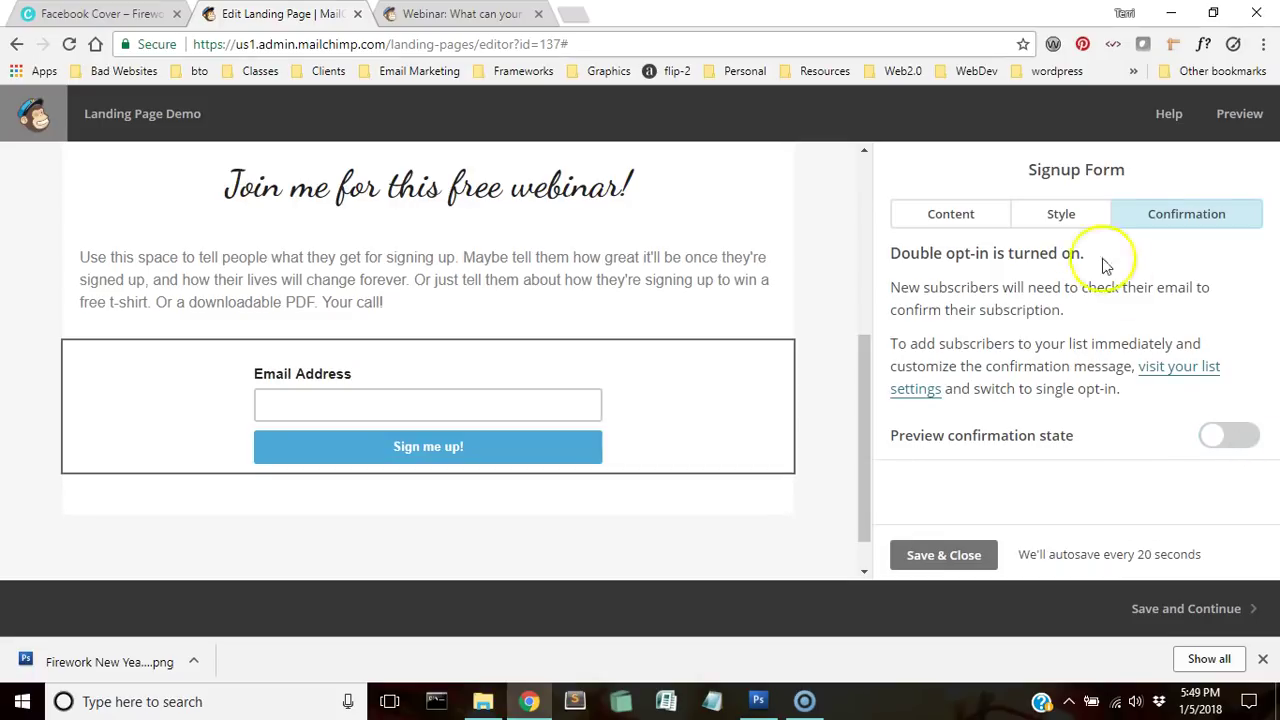
pyautogui.click(960, 224)
pyautogui.click(958, 562)
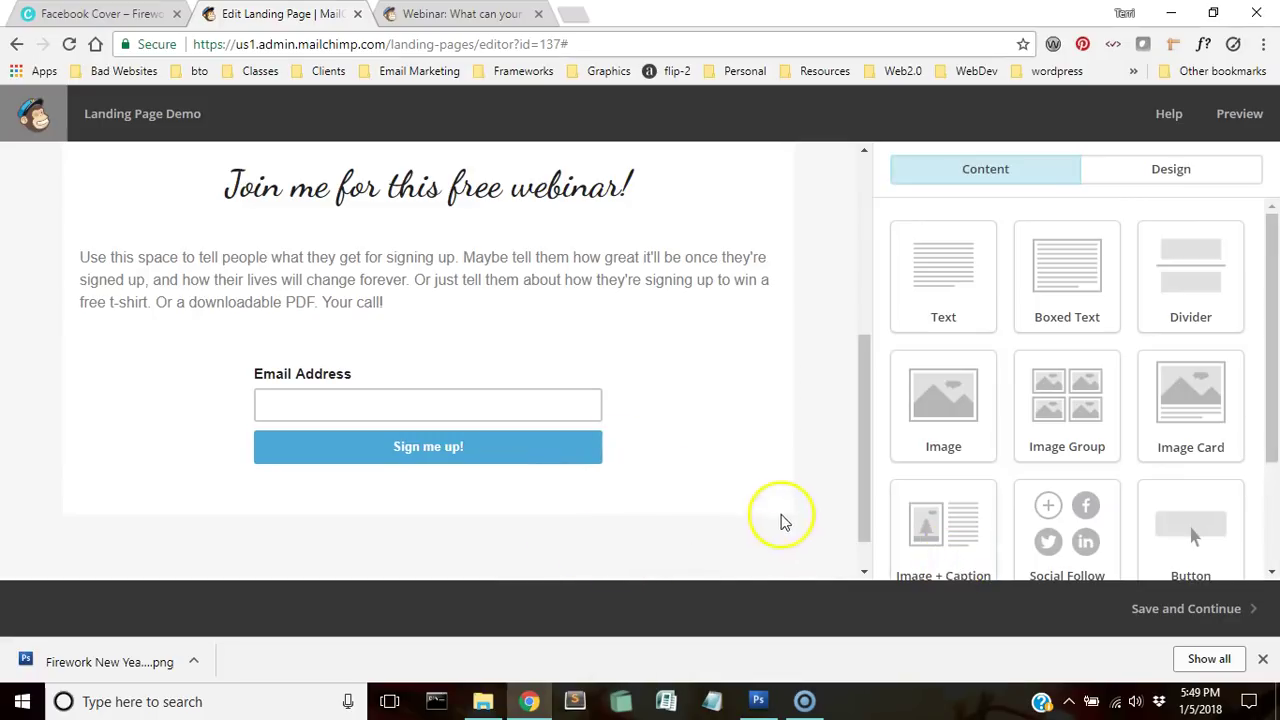
# - Make the salad-roll photo 400x400.jpg the page background, set to Cover and centred
pyautogui.scroll(4, 783, 519)
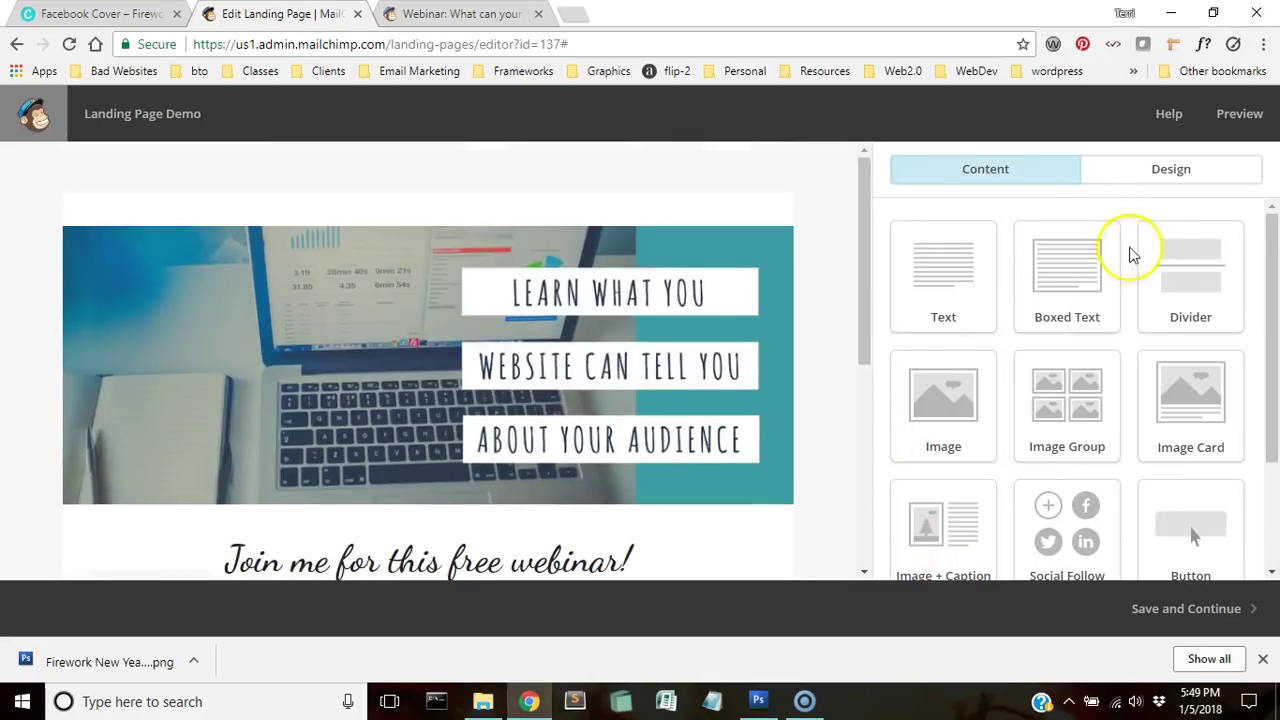
pyautogui.click(1212, 183)
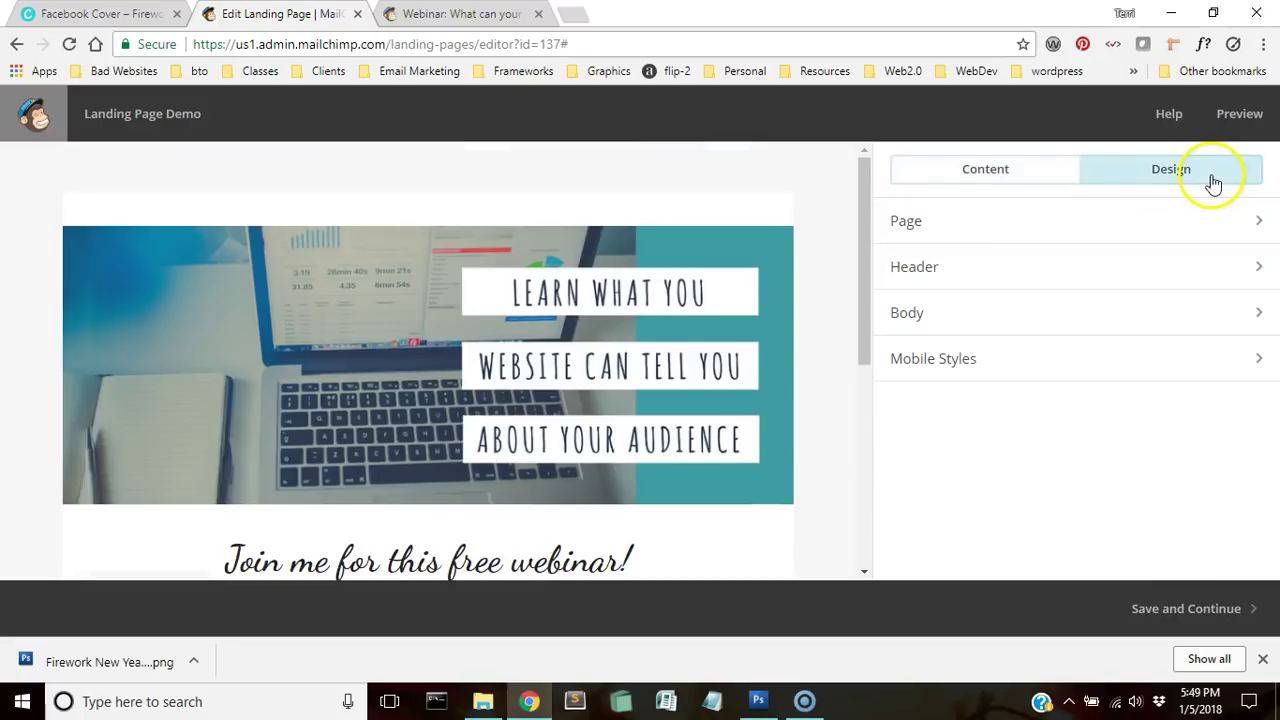
pyautogui.click(1041, 222)
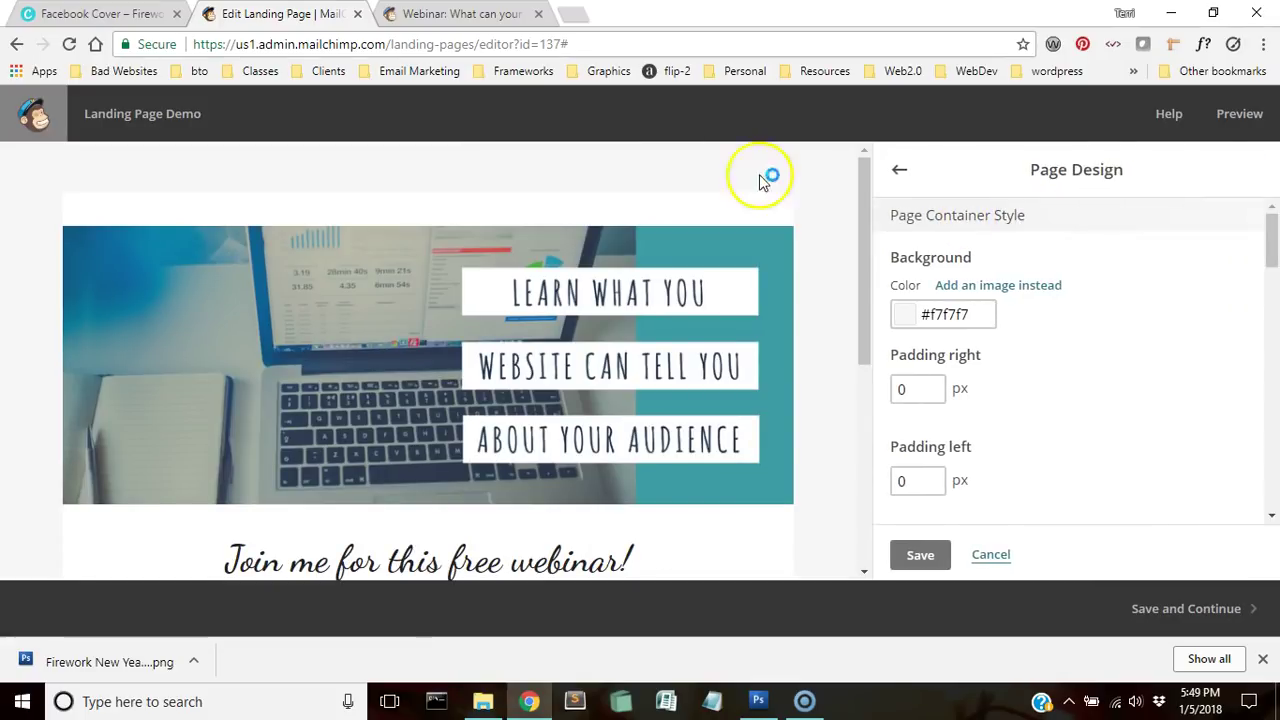
pyautogui.click(906, 318)
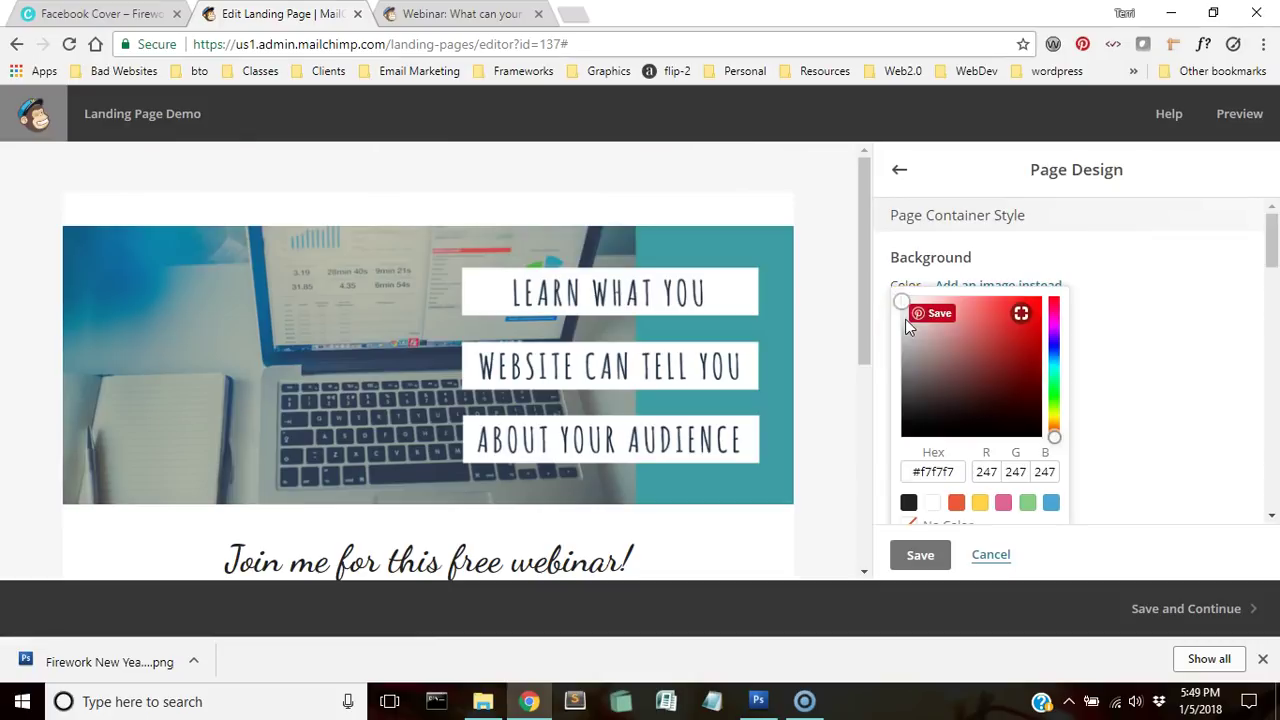
pyautogui.click(1092, 258)
pyautogui.click(1040, 286)
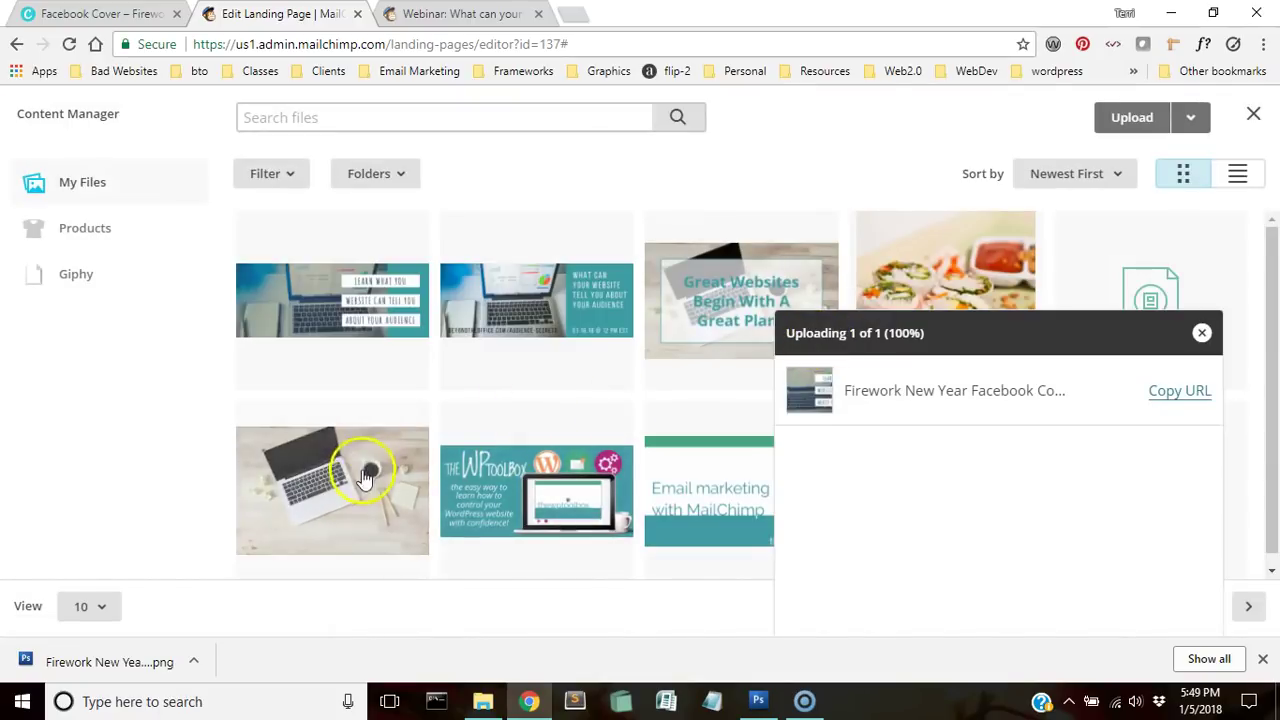
pyautogui.click(940, 262)
pyautogui.click(1202, 333)
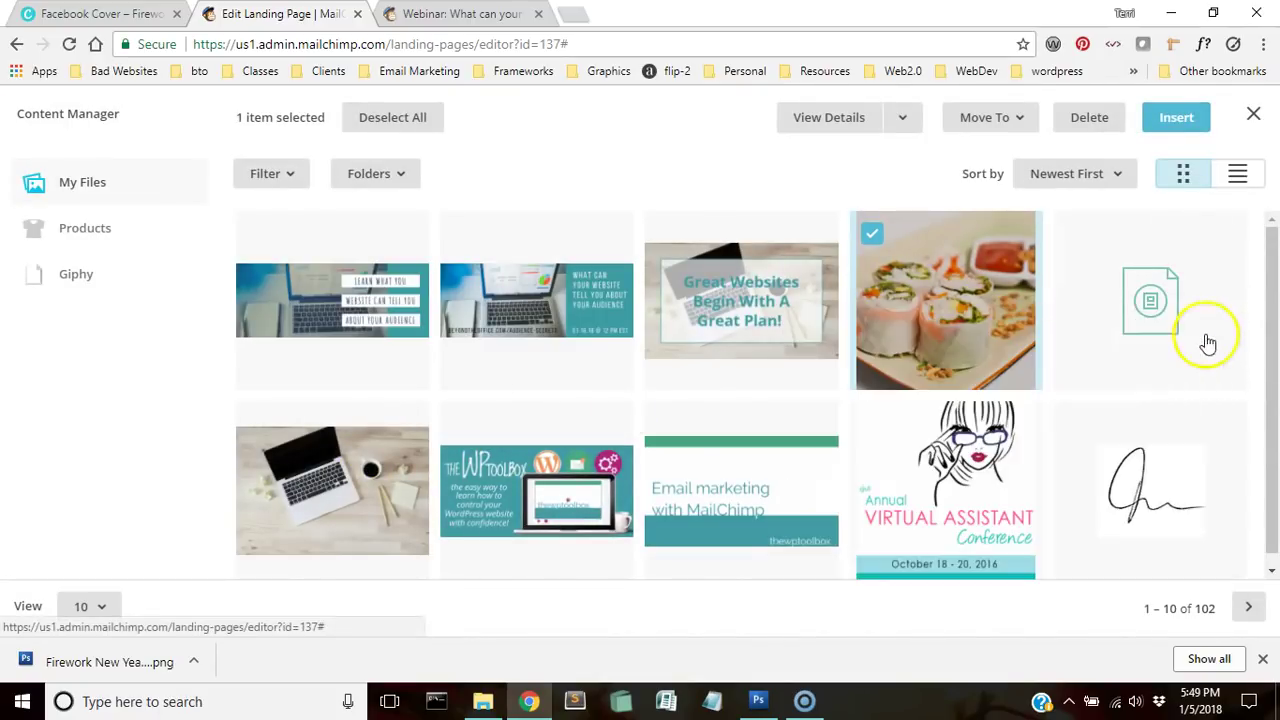
pyautogui.click(1166, 128)
pyautogui.scroll(-3, 819, 366)
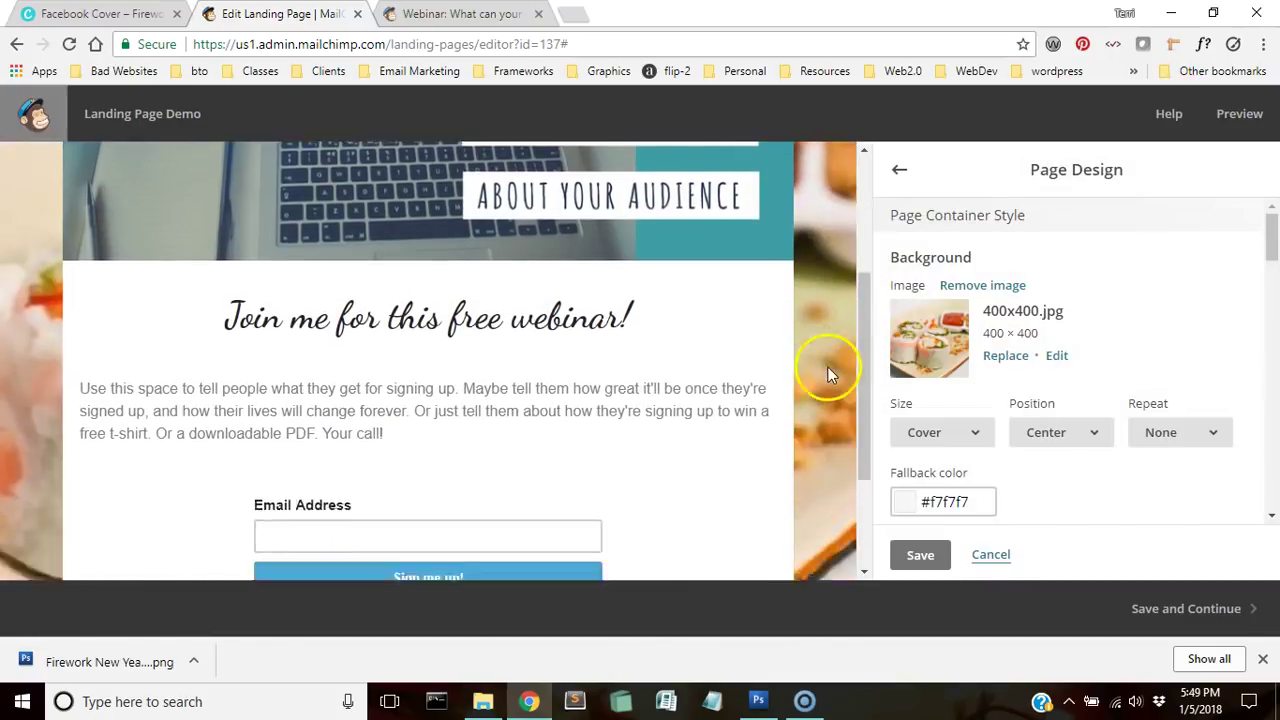
pyautogui.scroll(-2, 828, 369)
pyautogui.scroll(5, 828, 388)
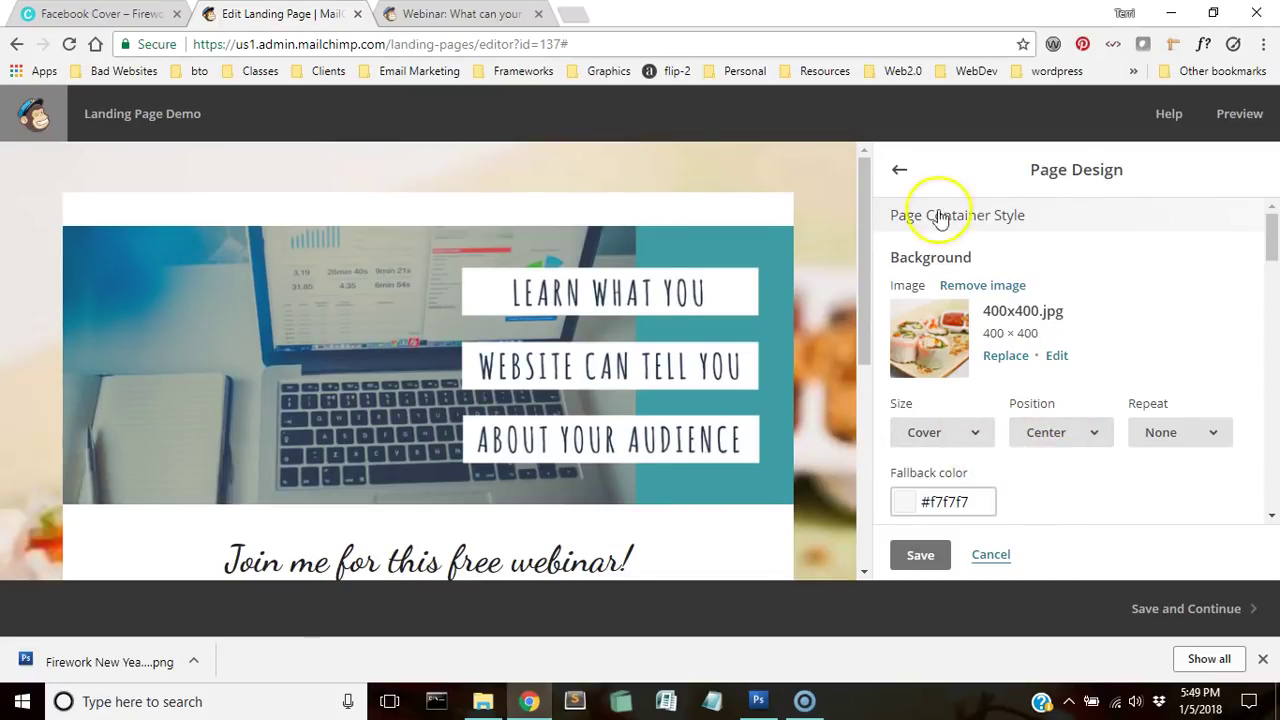
pyautogui.scroll(-2, 915, 420)
pyautogui.scroll(-3, 950, 430)
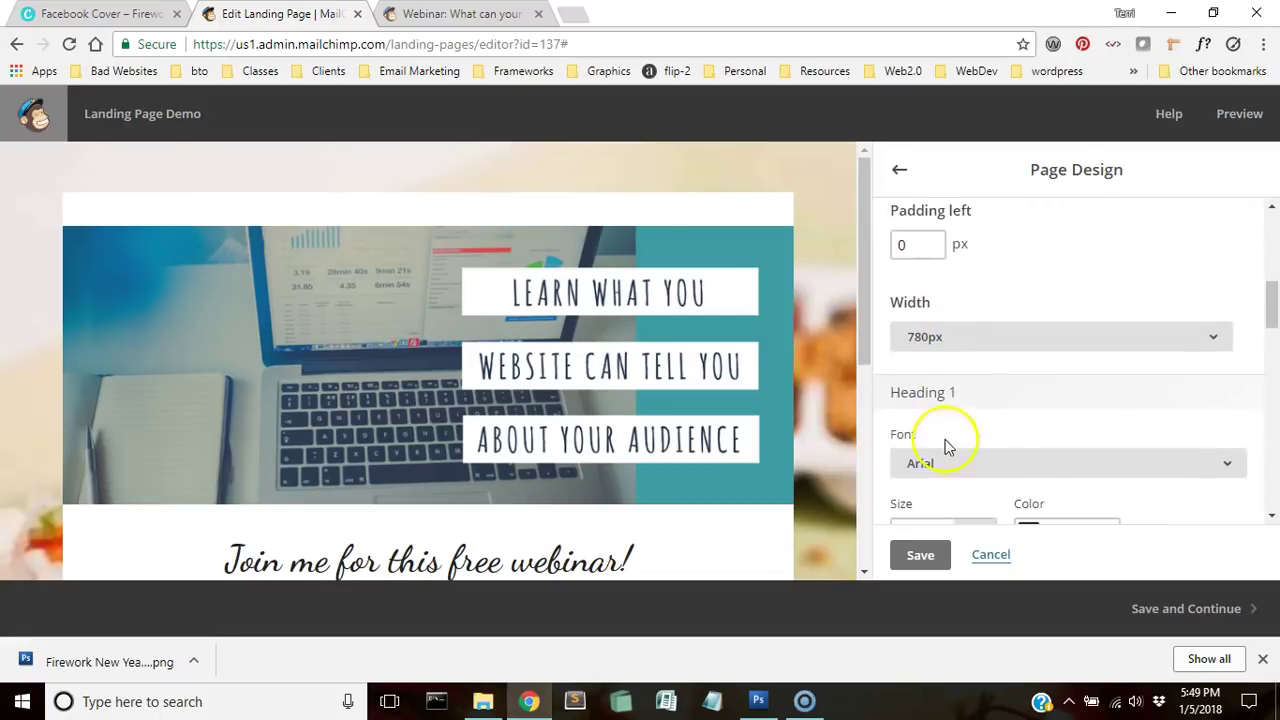
pyautogui.scroll(-4, 945, 455)
pyautogui.scroll(-4, 980, 394)
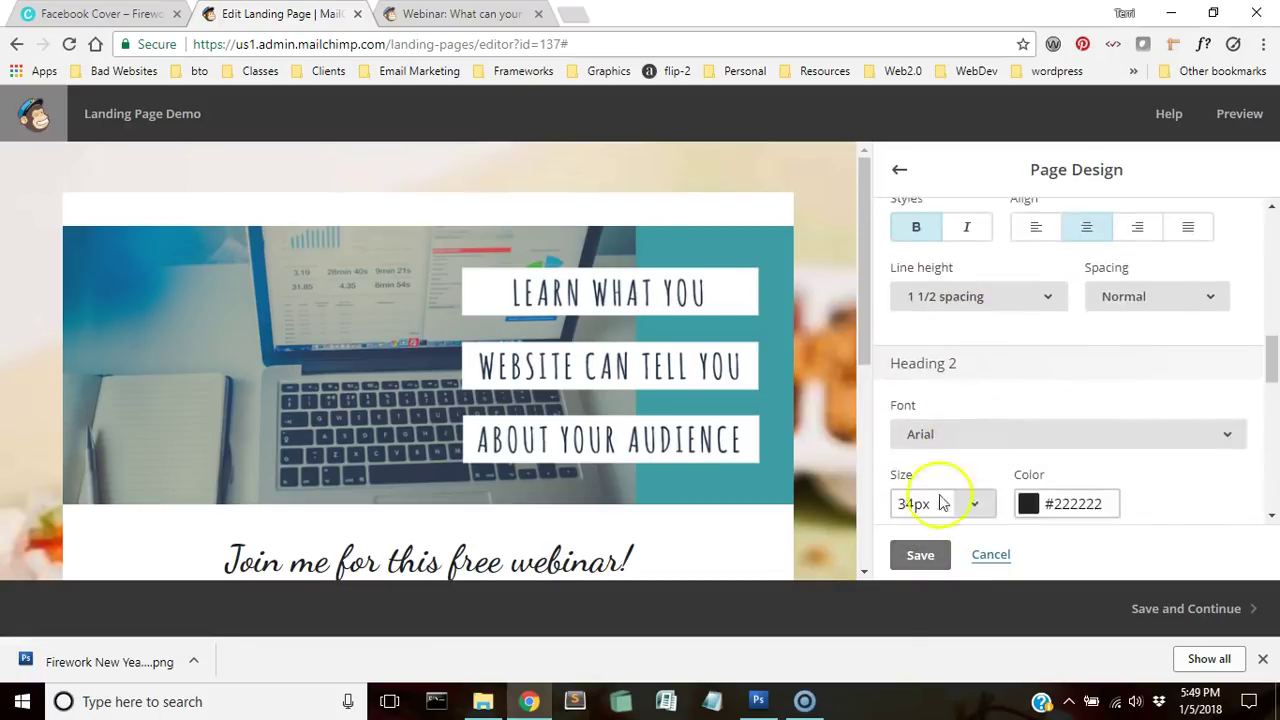
# - Save the page design and insert the webinar banner as the header background
pyautogui.scroll(-2, 925, 530)
pyautogui.click(920, 557)
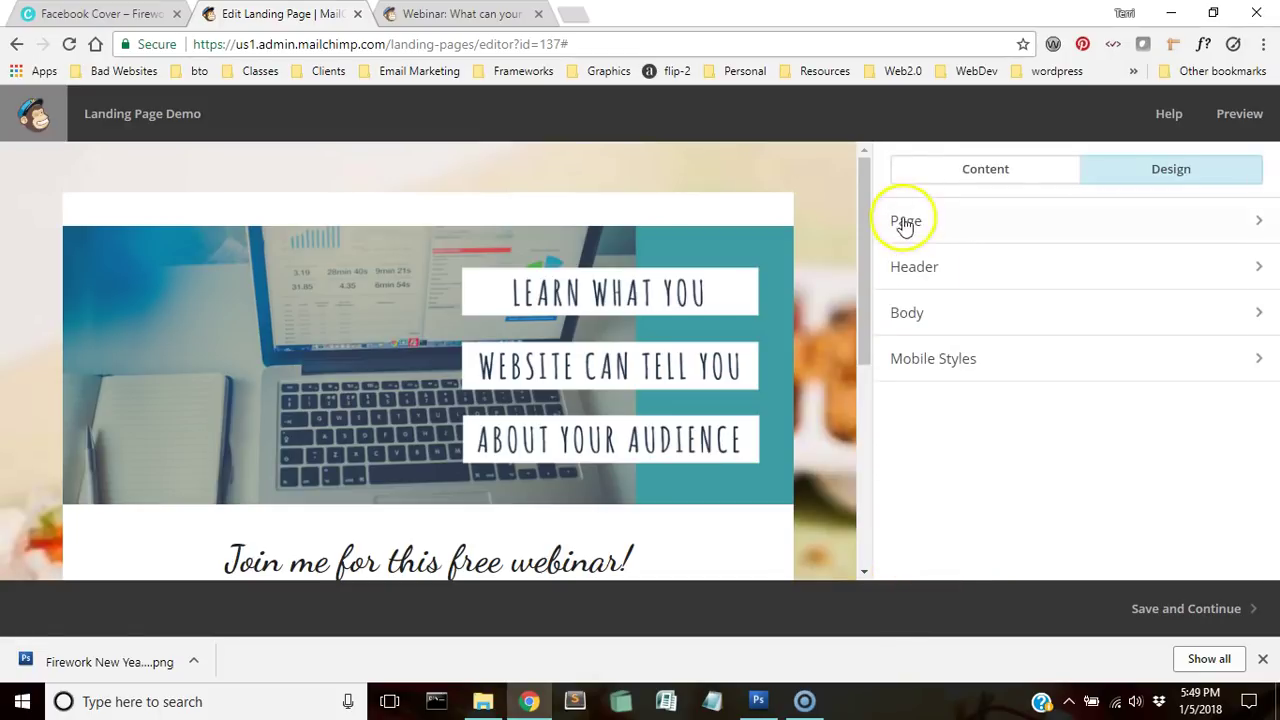
pyautogui.click(930, 266)
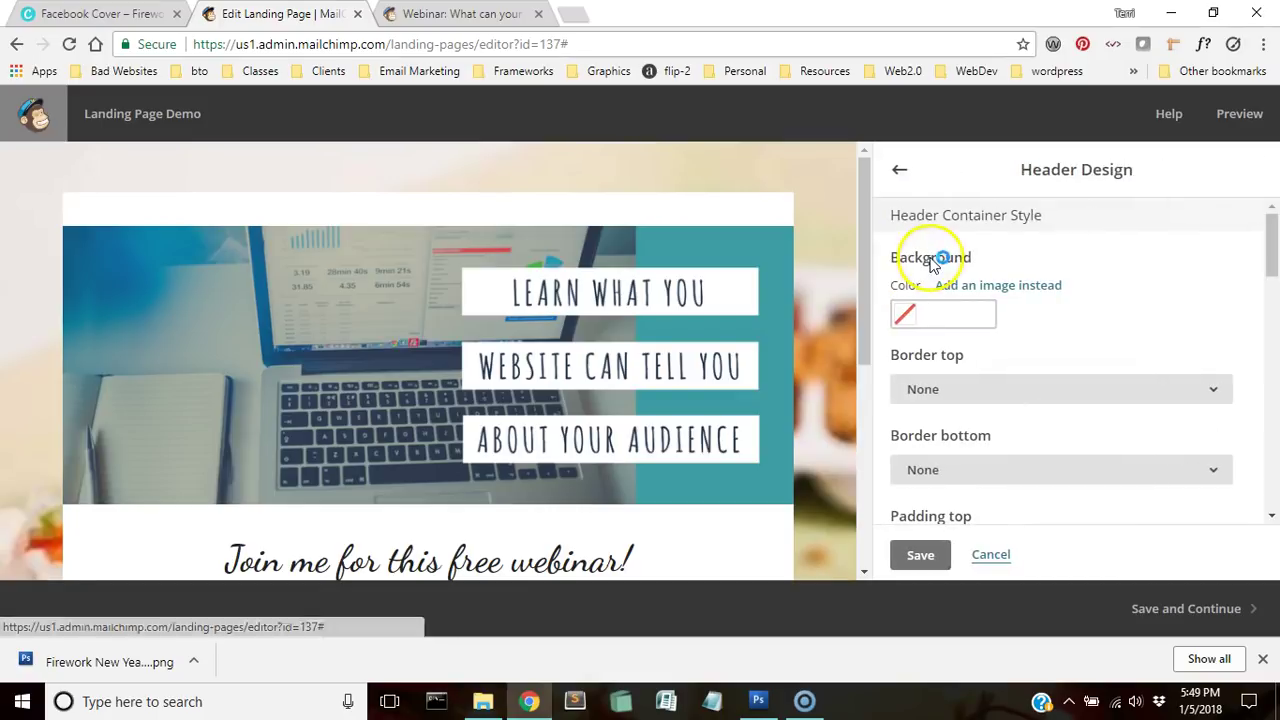
pyautogui.click(1025, 288)
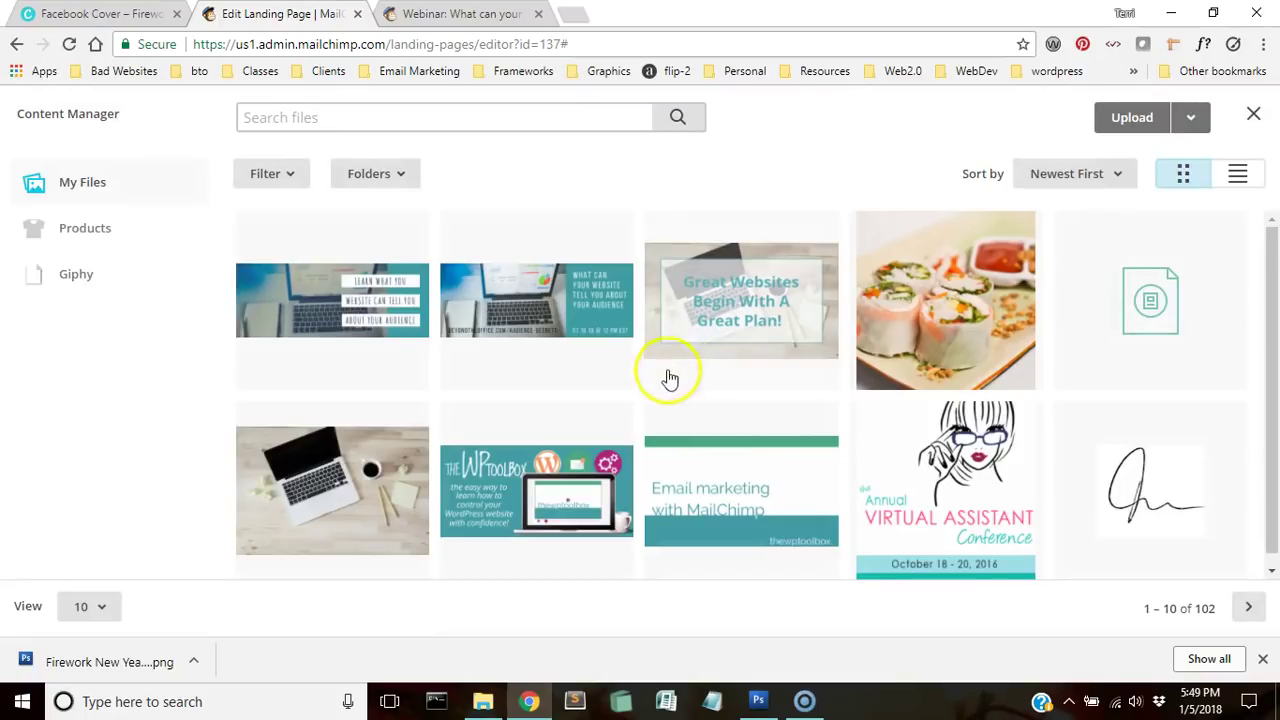
pyautogui.click(611, 360)
pyautogui.press('Return')
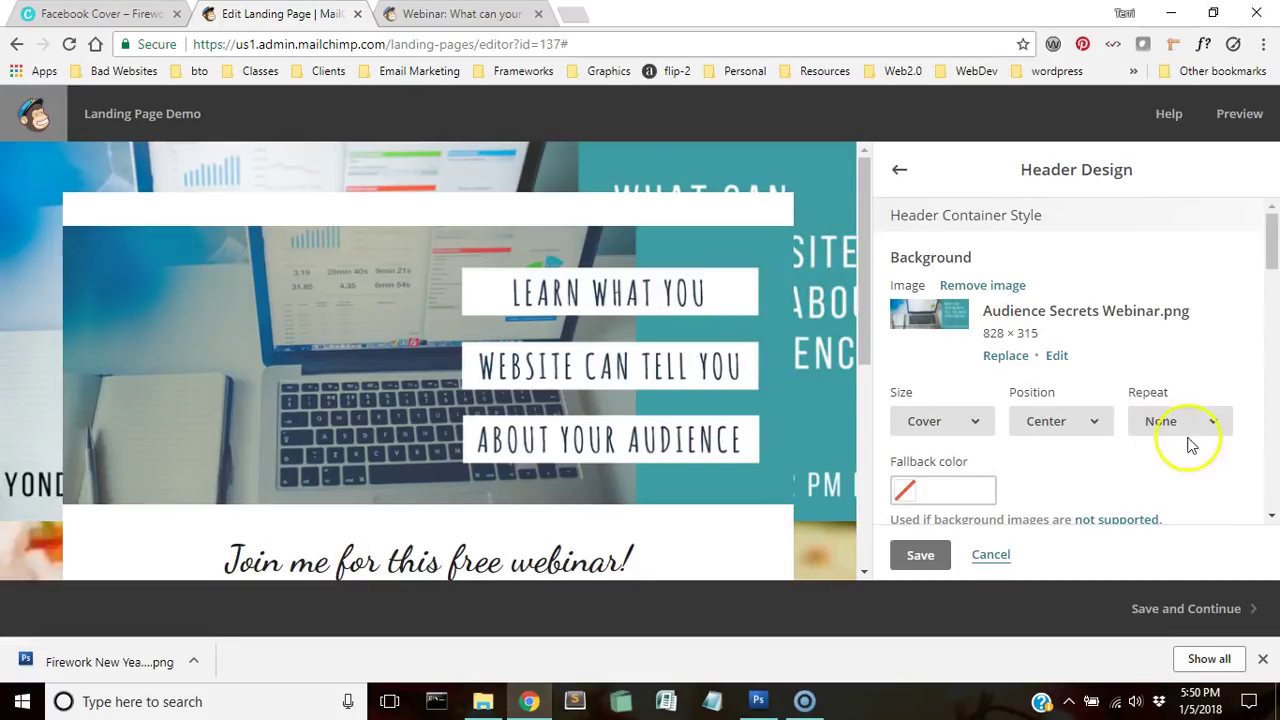
# - Remove the Audience Secrets Webinar.png header background and return to the design sections
pyautogui.click(1005, 356)
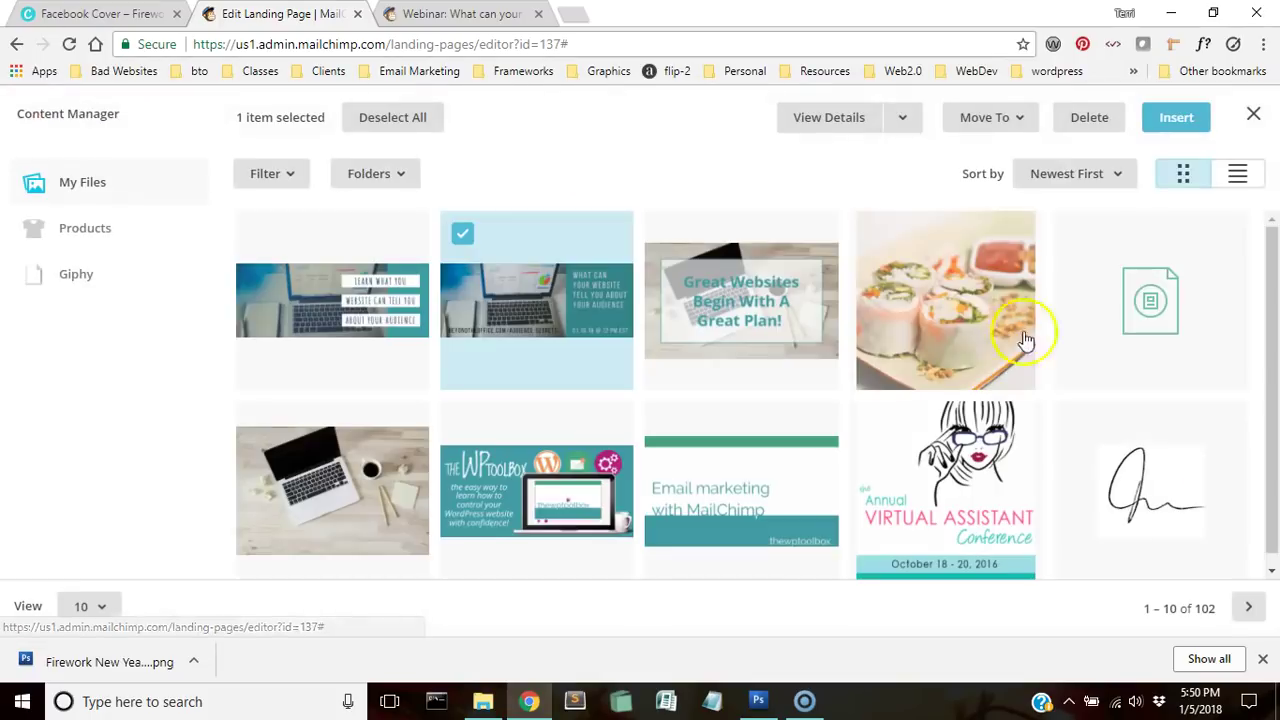
pyautogui.click(1125, 117)
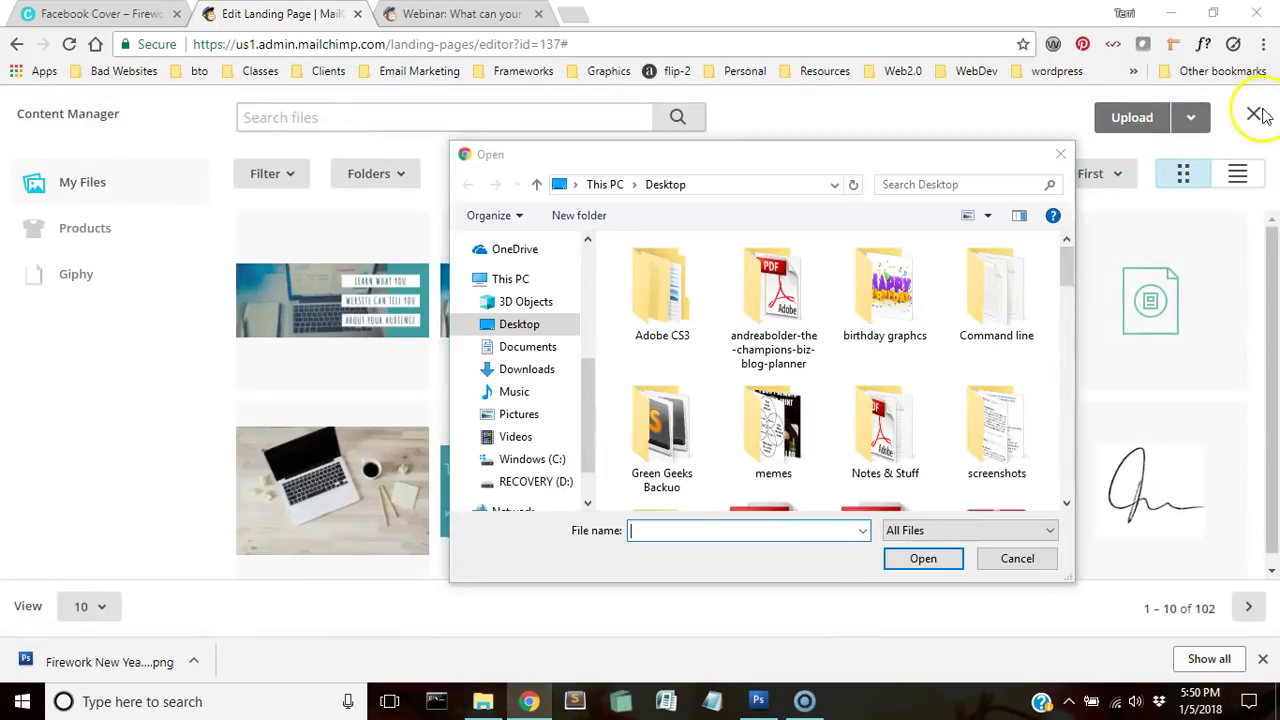
pyautogui.click(1045, 559)
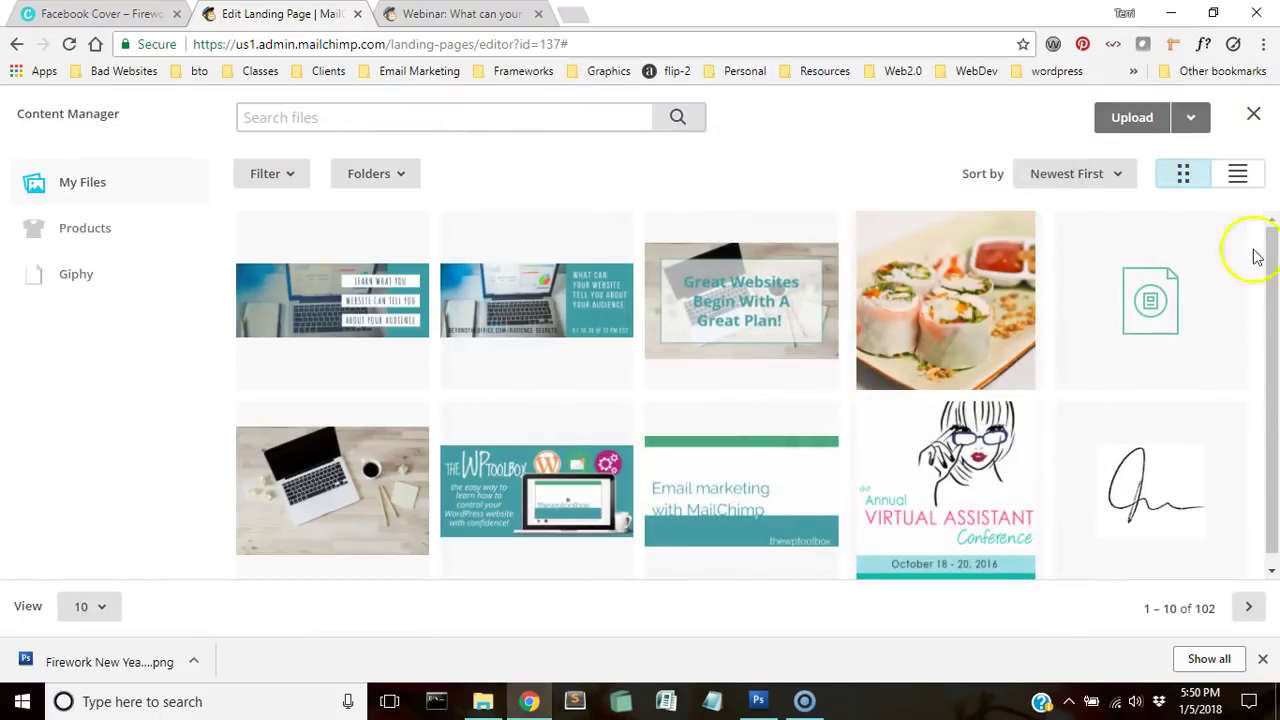
pyautogui.click(1253, 115)
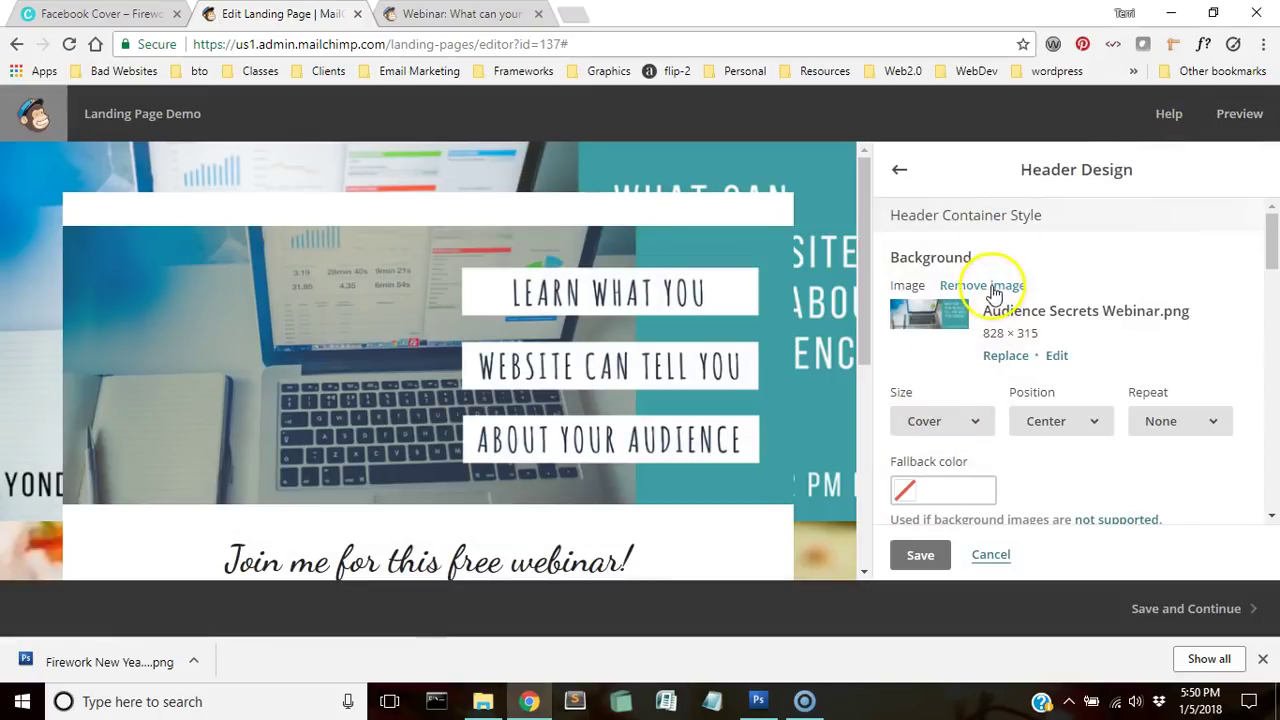
pyautogui.click(993, 289)
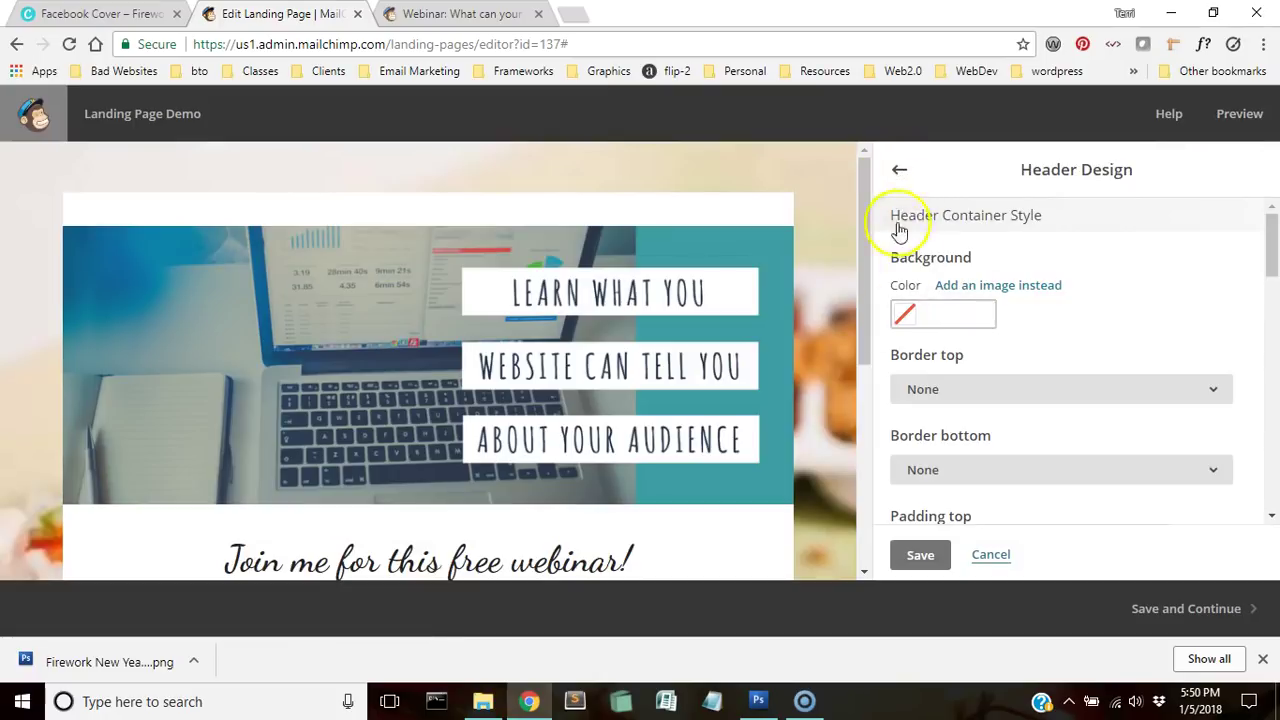
pyautogui.click(899, 174)
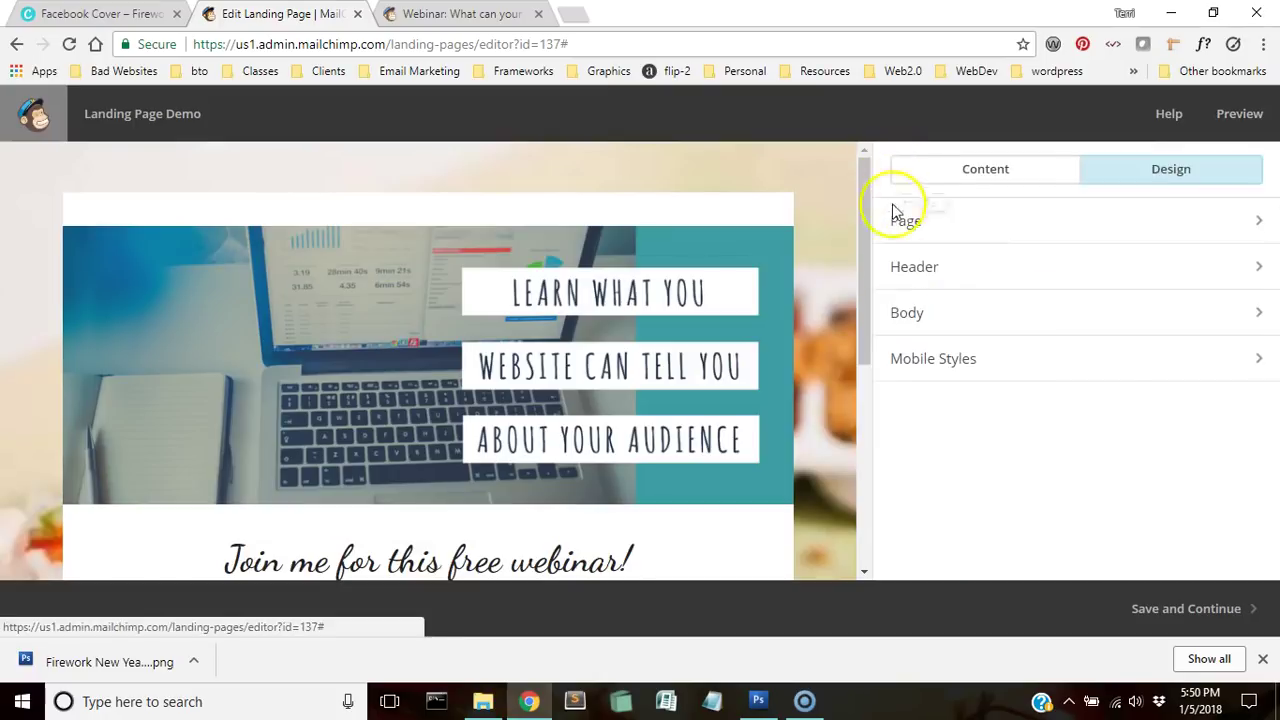
# - Review and save the body design settings
pyautogui.click(919, 325)
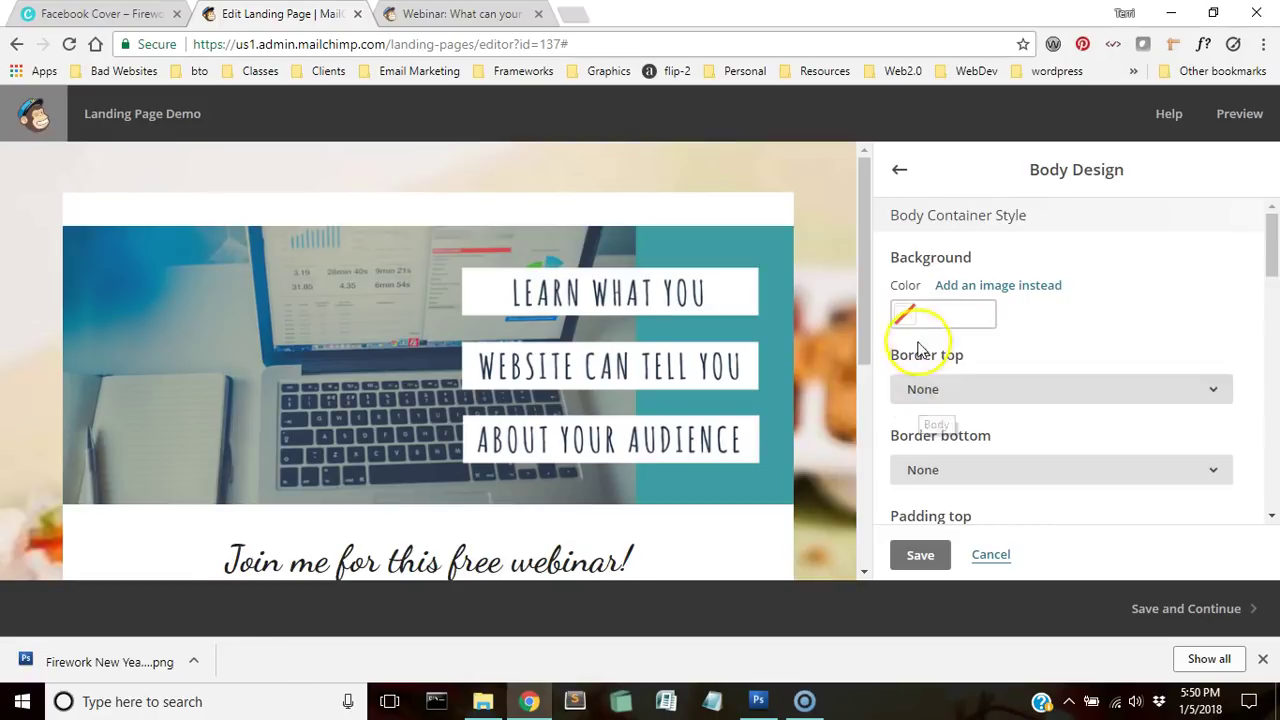
pyautogui.scroll(-2, 1046, 343)
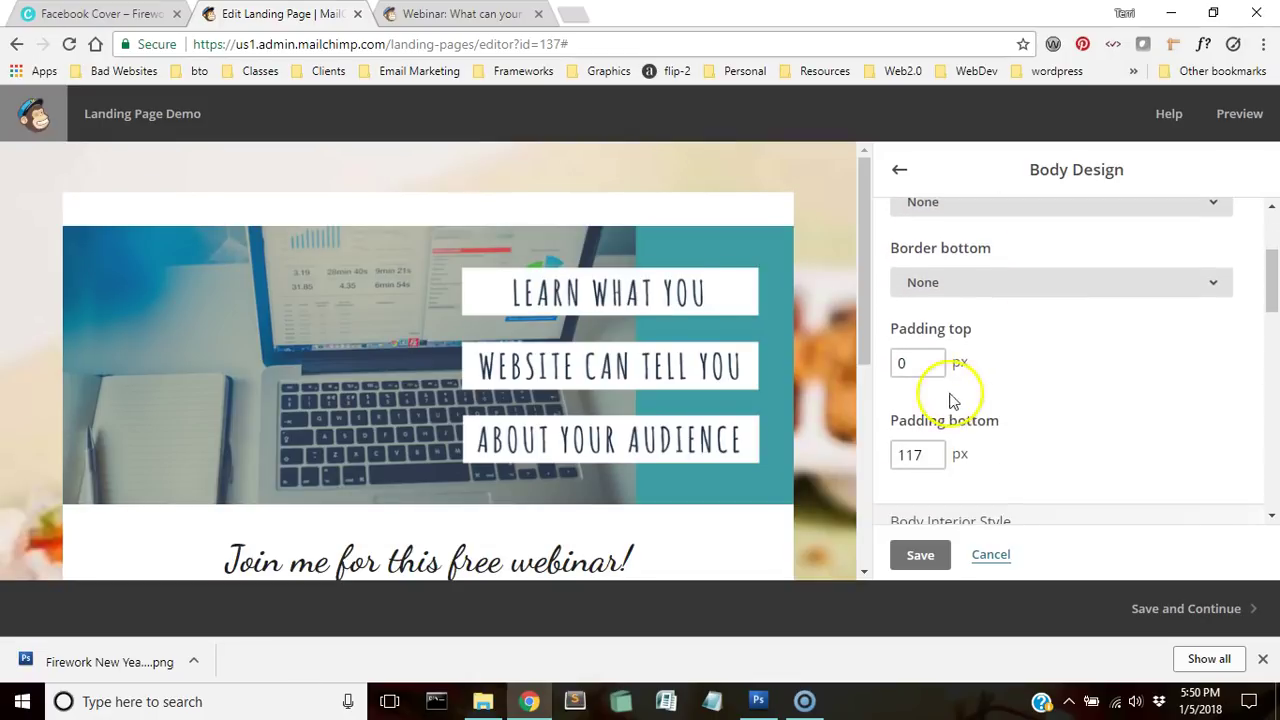
pyautogui.scroll(-4, 940, 370)
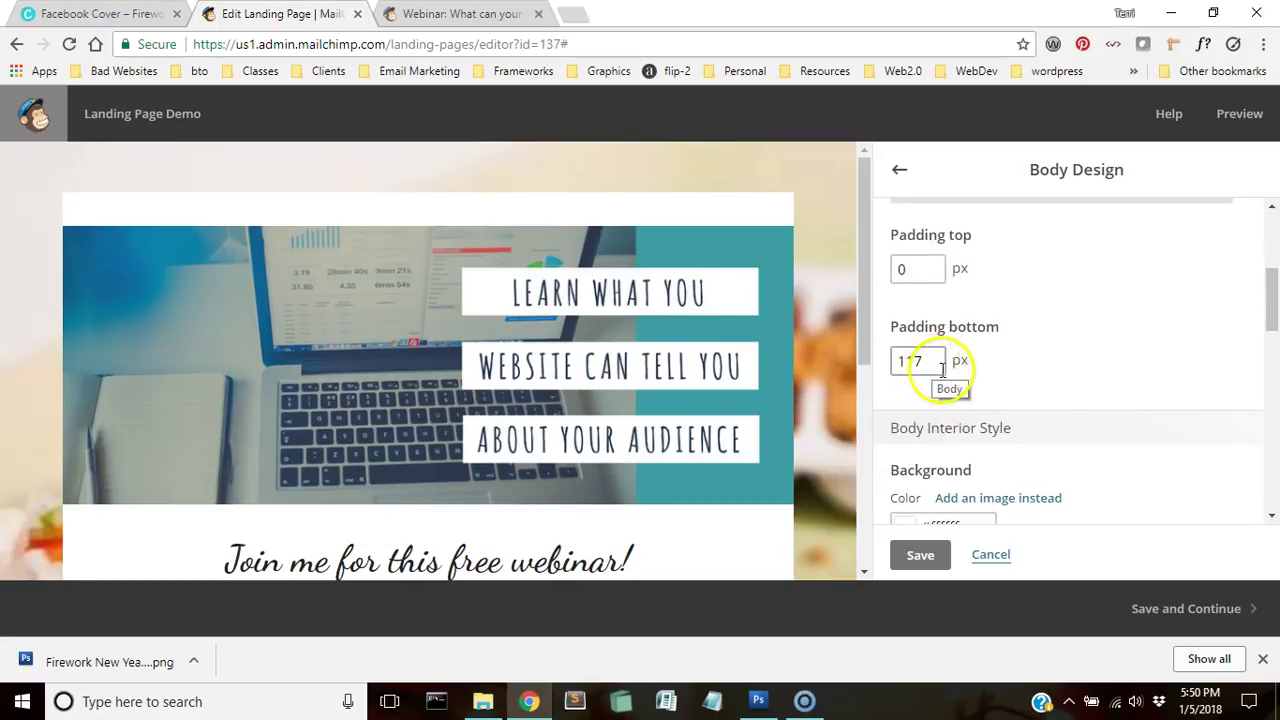
pyautogui.scroll(-1, 1010, 378)
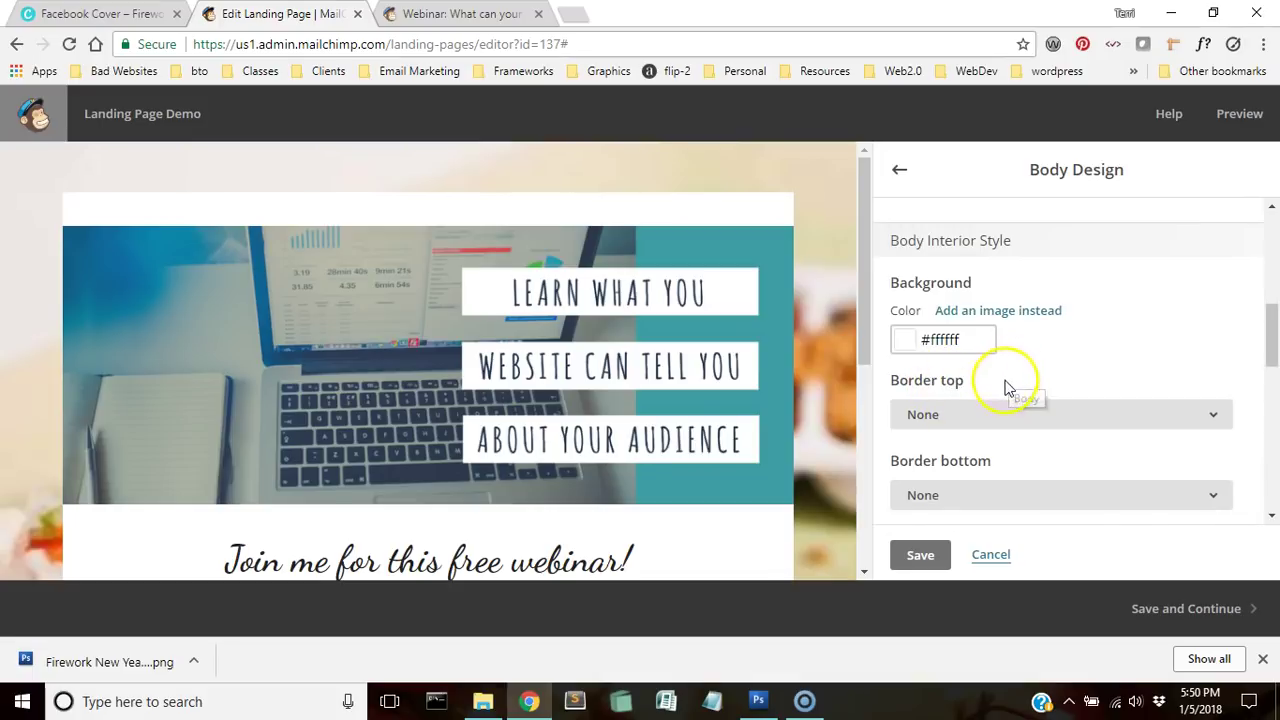
pyautogui.scroll(-2, 1007, 388)
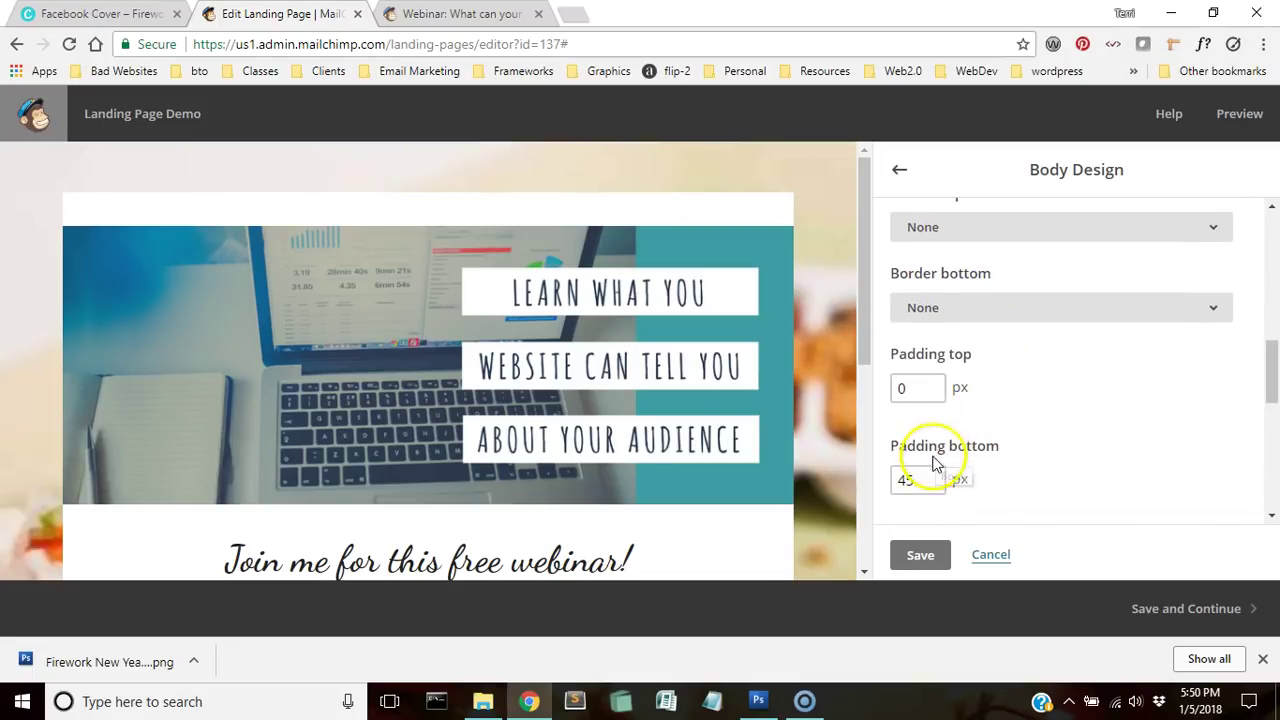
pyautogui.scroll(-5, 966, 450)
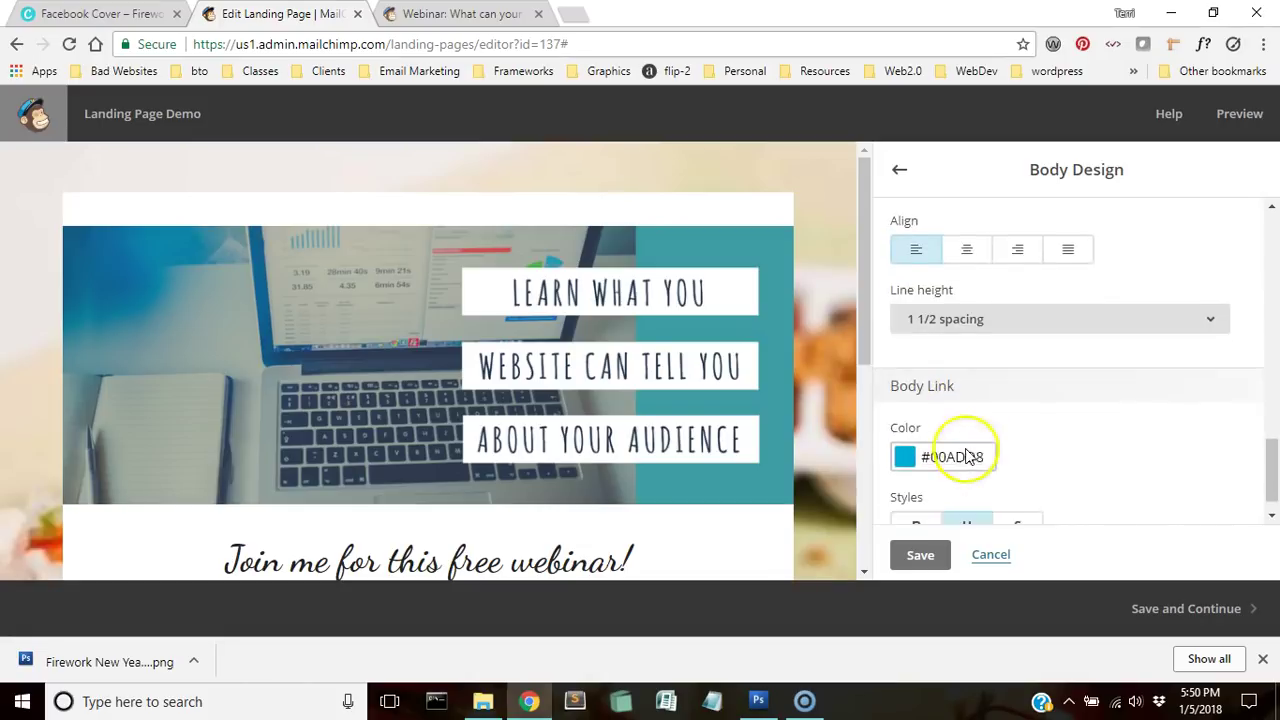
pyautogui.click(920, 554)
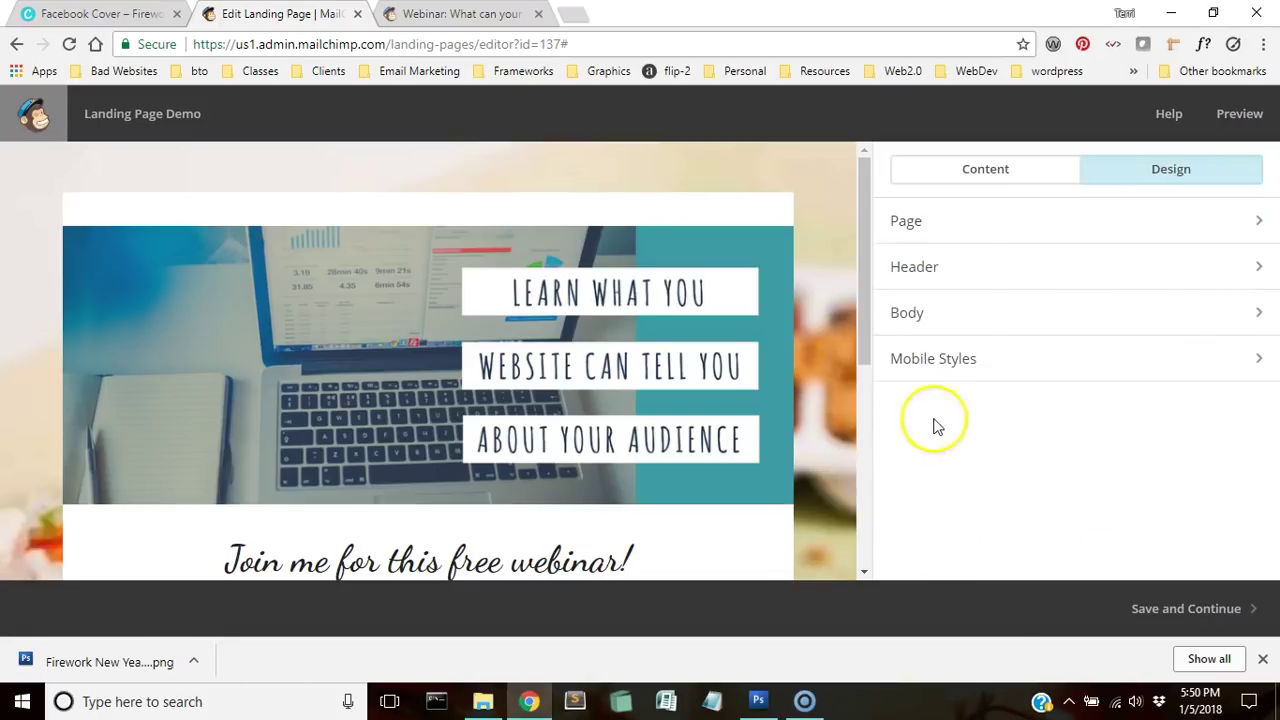
# - Return to the content blocks and save the design to reach the checklist
pyautogui.click(970, 178)
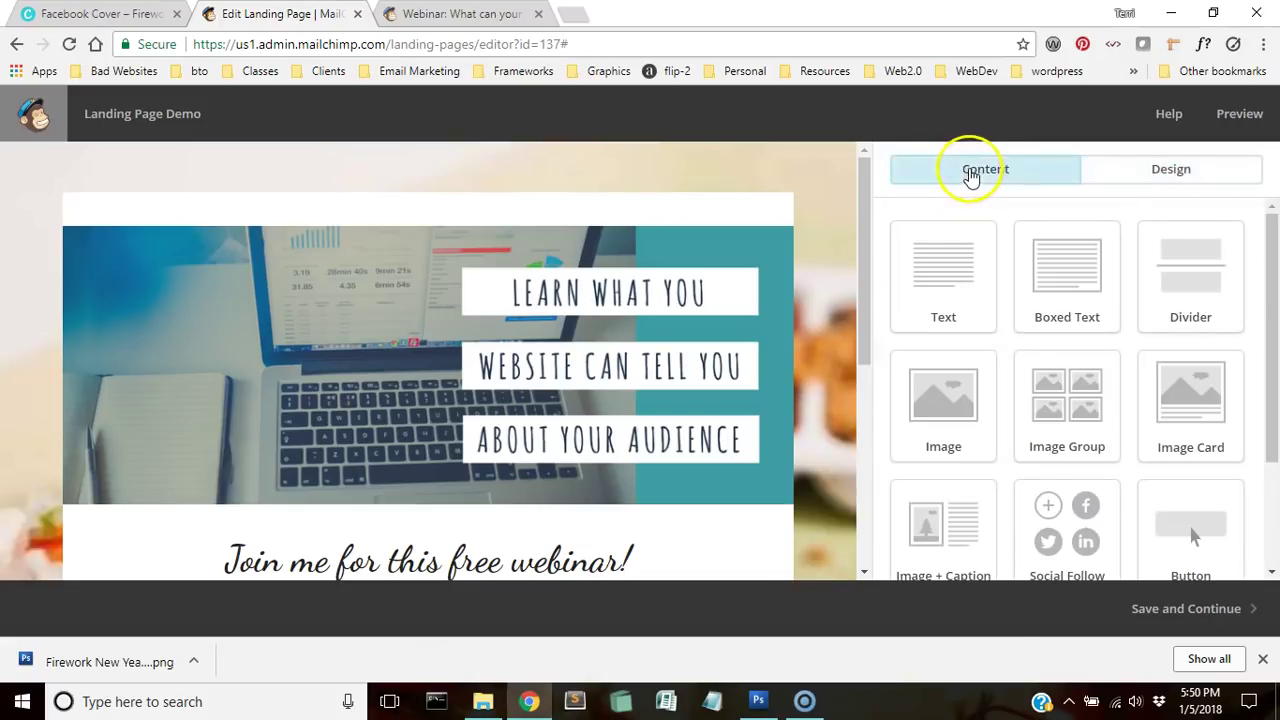
pyautogui.scroll(-4, 827, 214)
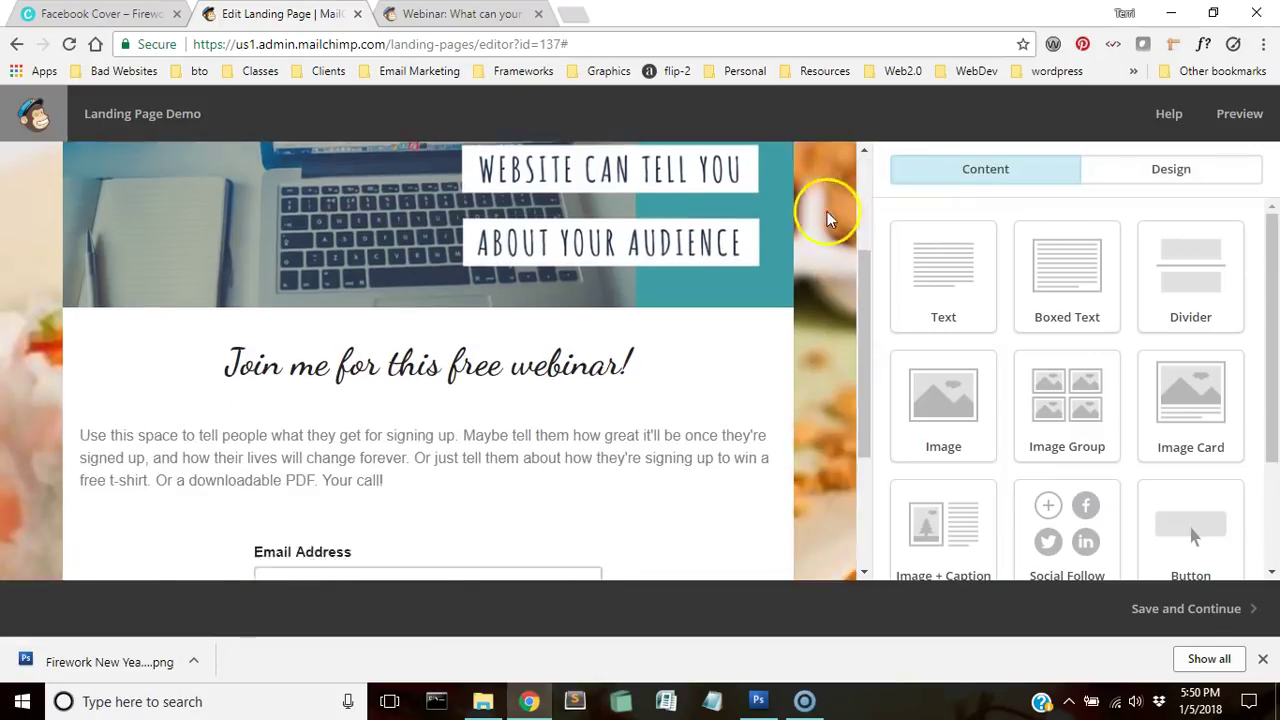
pyautogui.click(1173, 612)
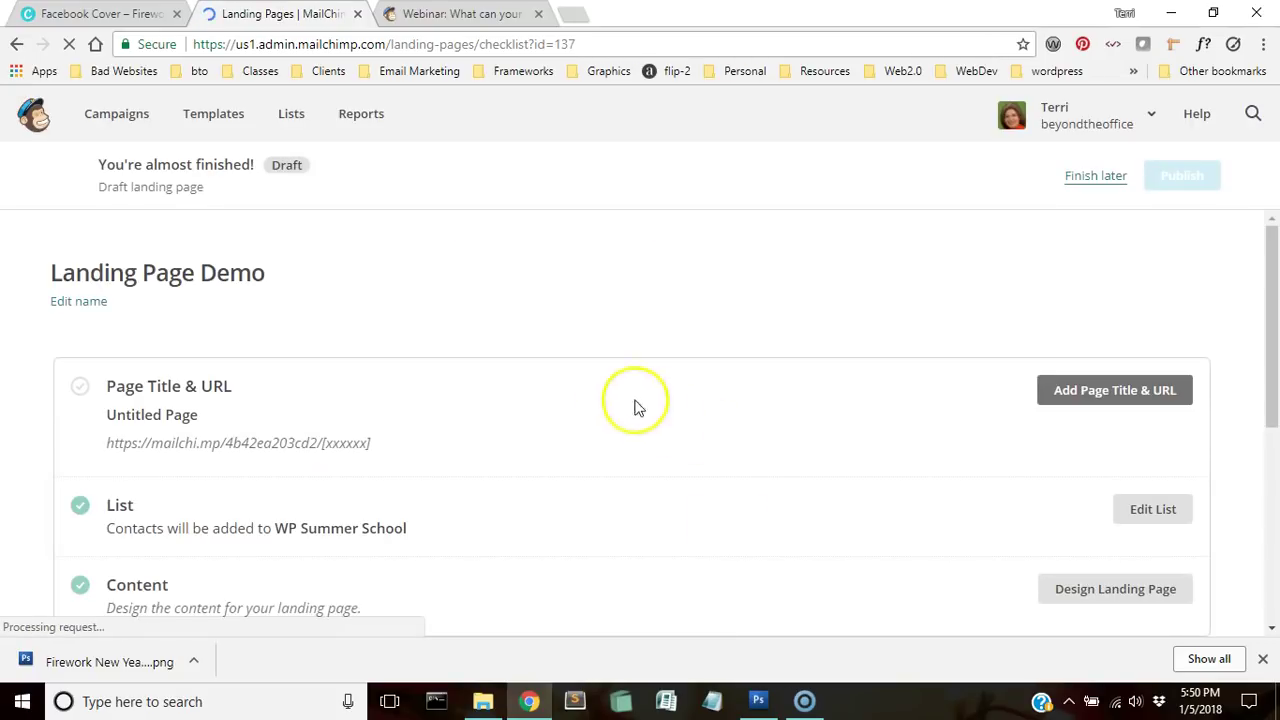
# - Retitle the landing page 'Join me for this Webinar!'
pyautogui.scroll(-2, 897, 300)
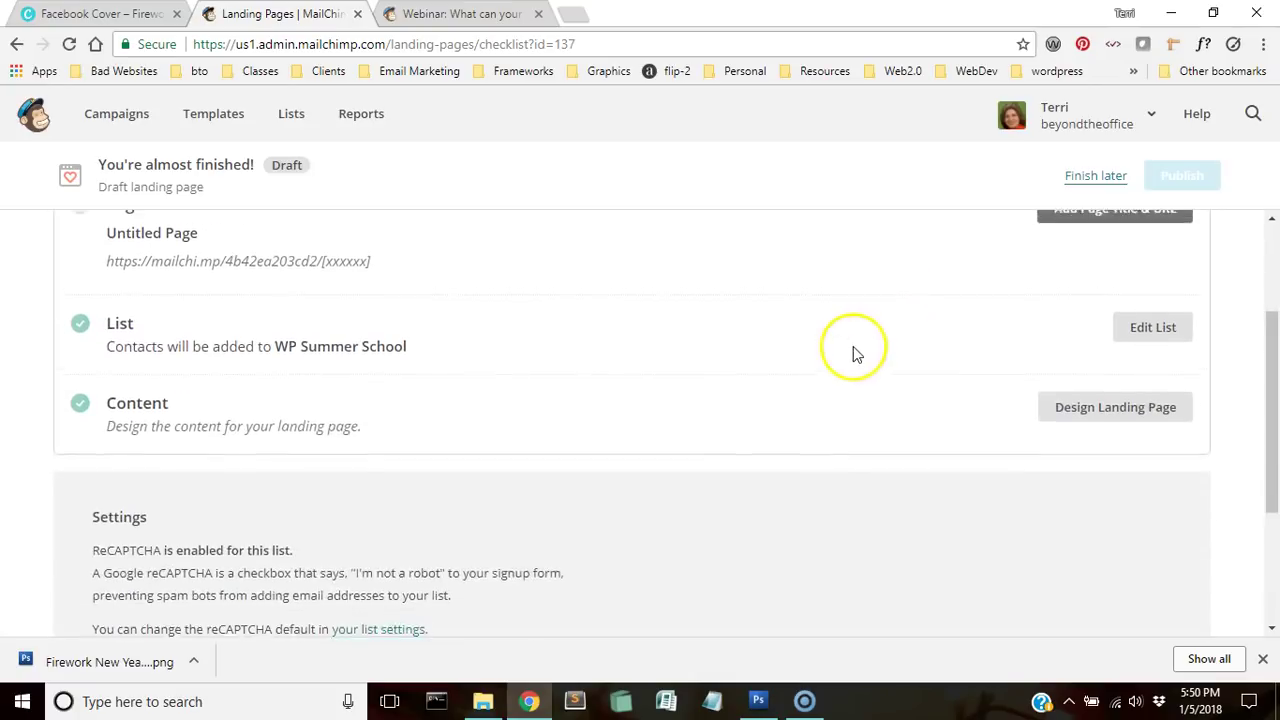
pyautogui.scroll(1, 851, 351)
pyautogui.click(1125, 297)
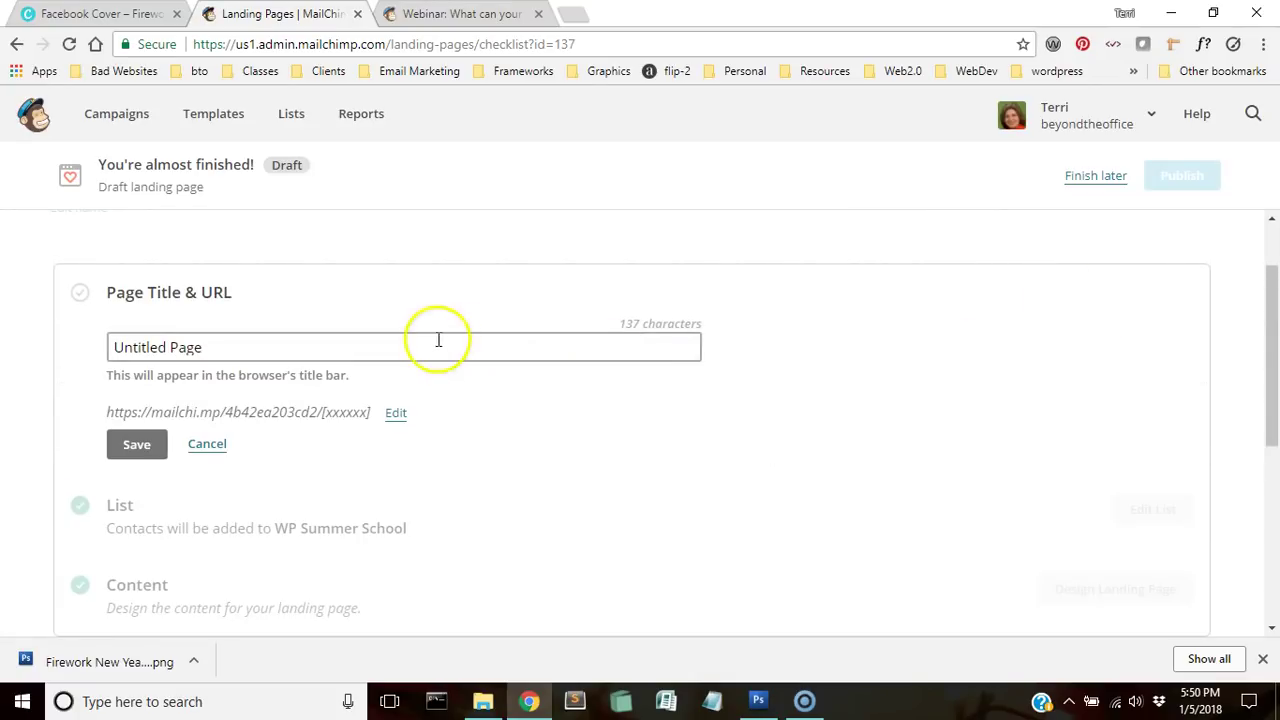
pyautogui.moveTo(437, 340); pyautogui.dragTo(62, 316)
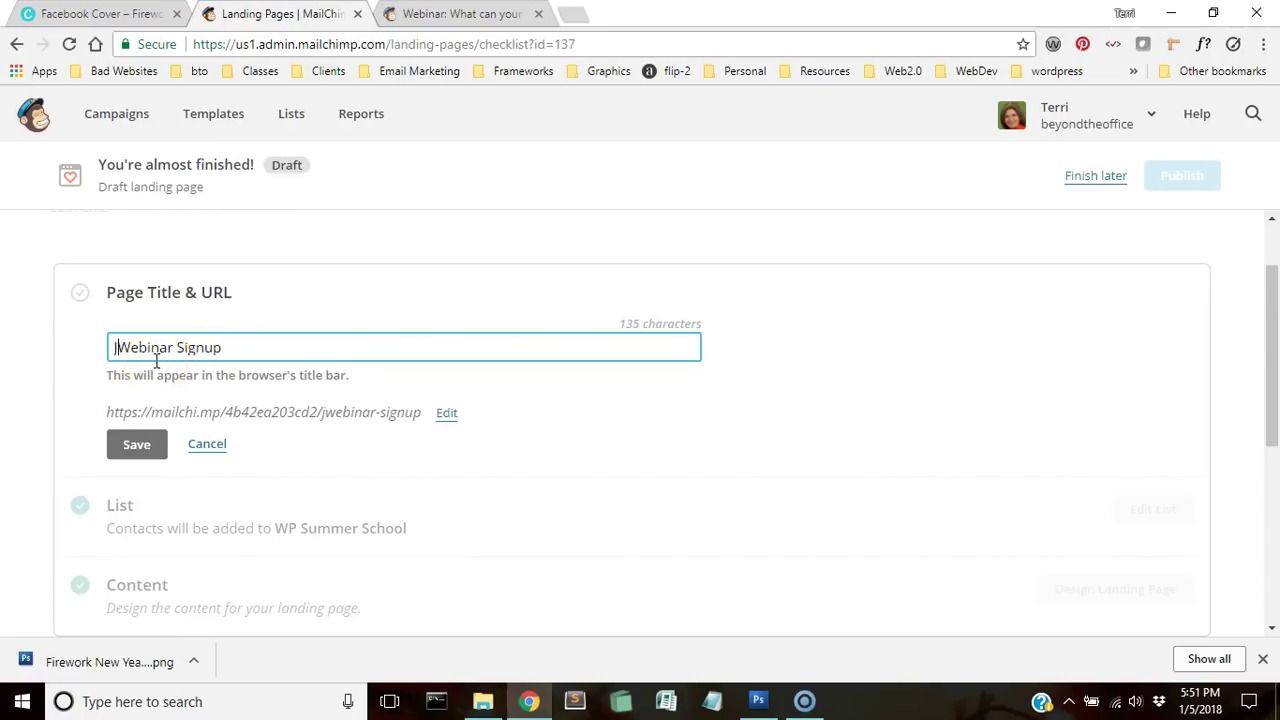
pyautogui.write('Join me for this')
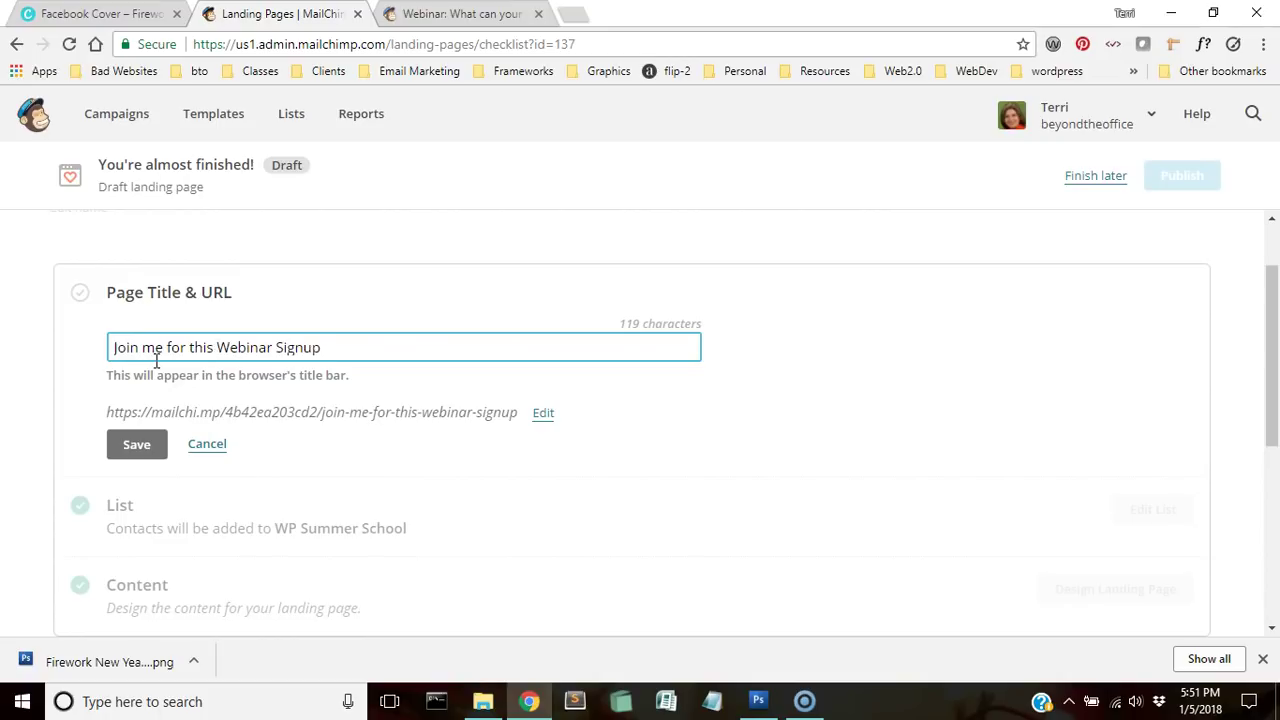
pyautogui.press('BackSpace')
pyautogui.press('BackSpace')
pyautogui.press('BackSpace')
pyautogui.press('BackSpace')
pyautogui.press('BackSpace')
pyautogui.press('BackSpace')
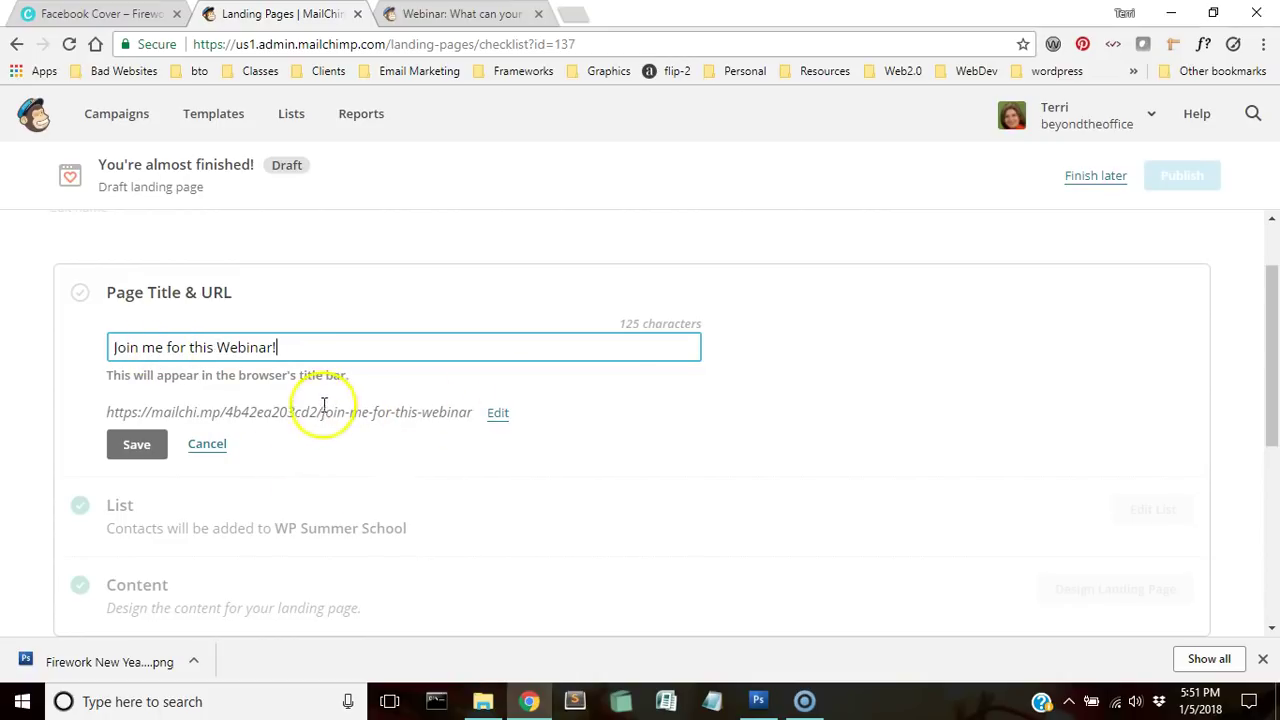
pyautogui.click(180, 412)
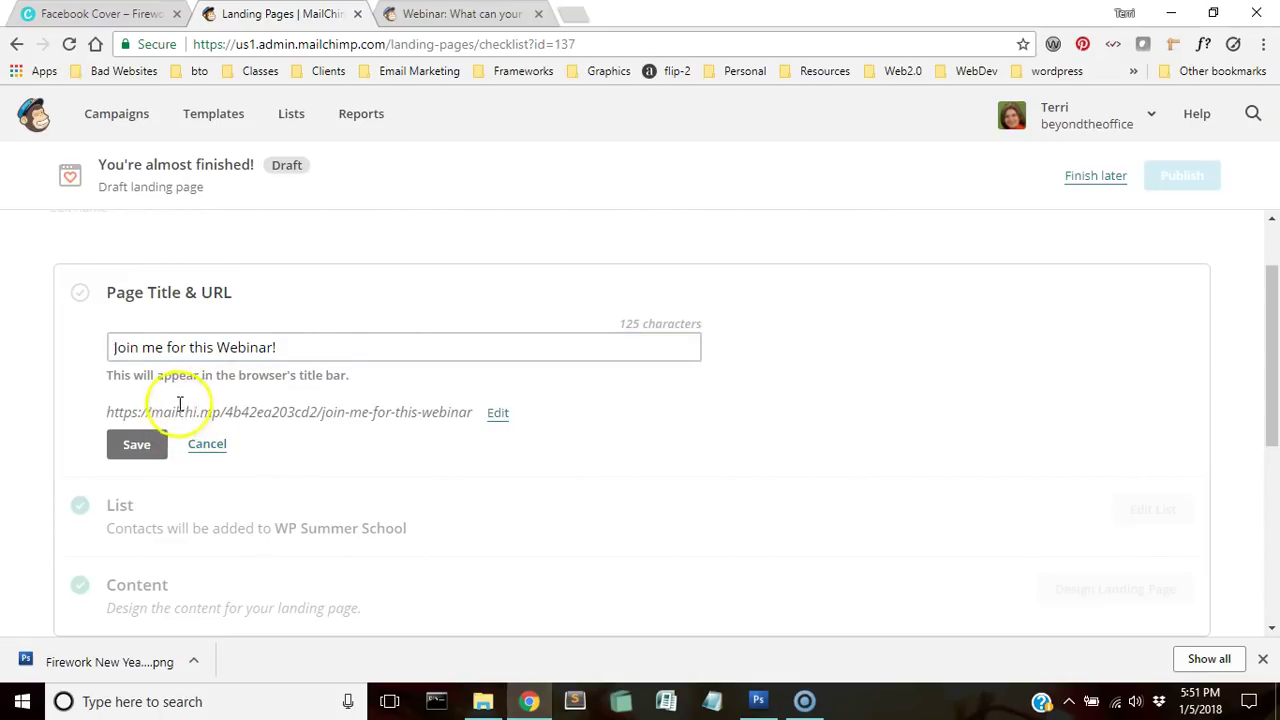
# - Set the URL slug to join-me-for-this-webinar and save the title and URL
pyautogui.moveTo(110, 417); pyautogui.dragTo(475, 412)
pyautogui.click(466, 449)
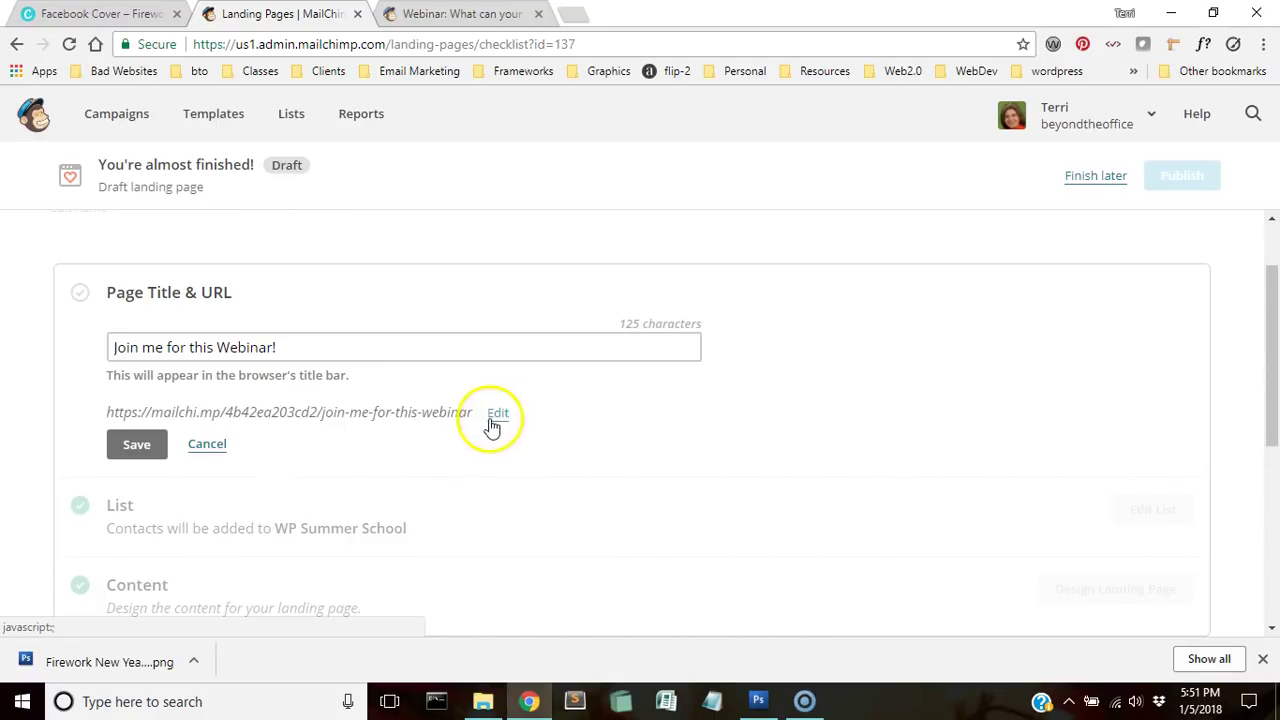
pyautogui.click(498, 414)
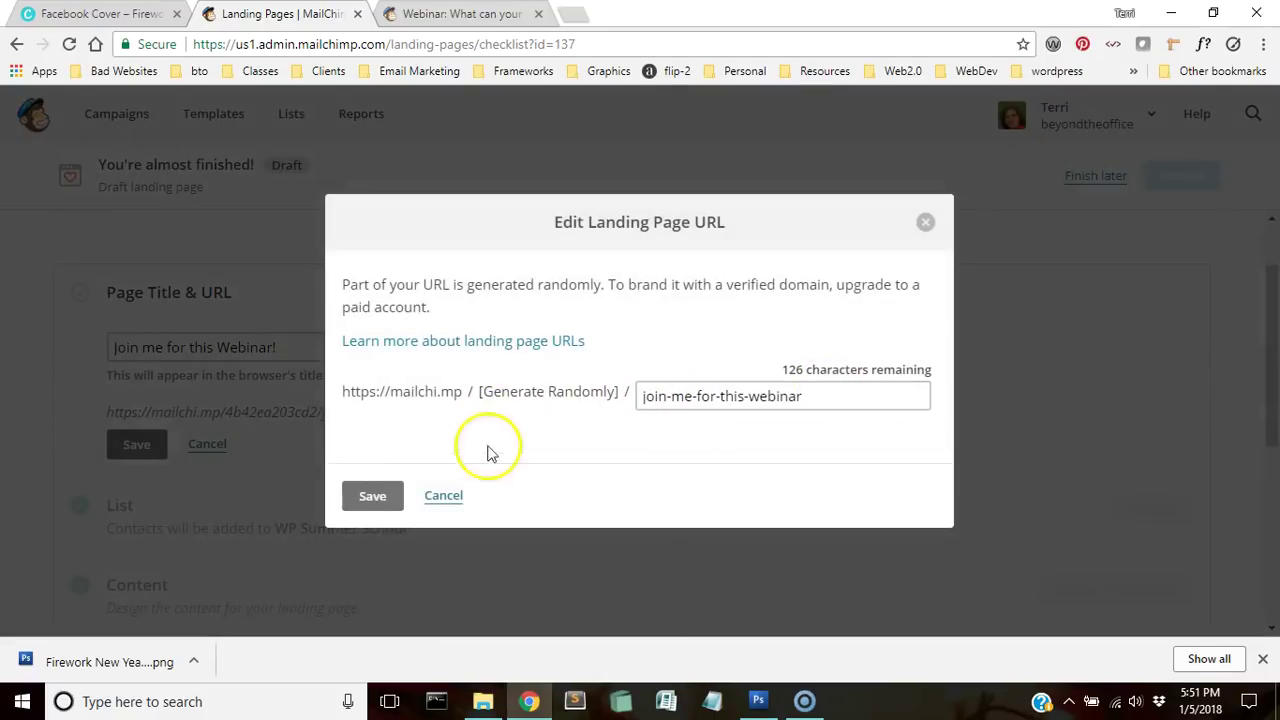
pyautogui.click(375, 497)
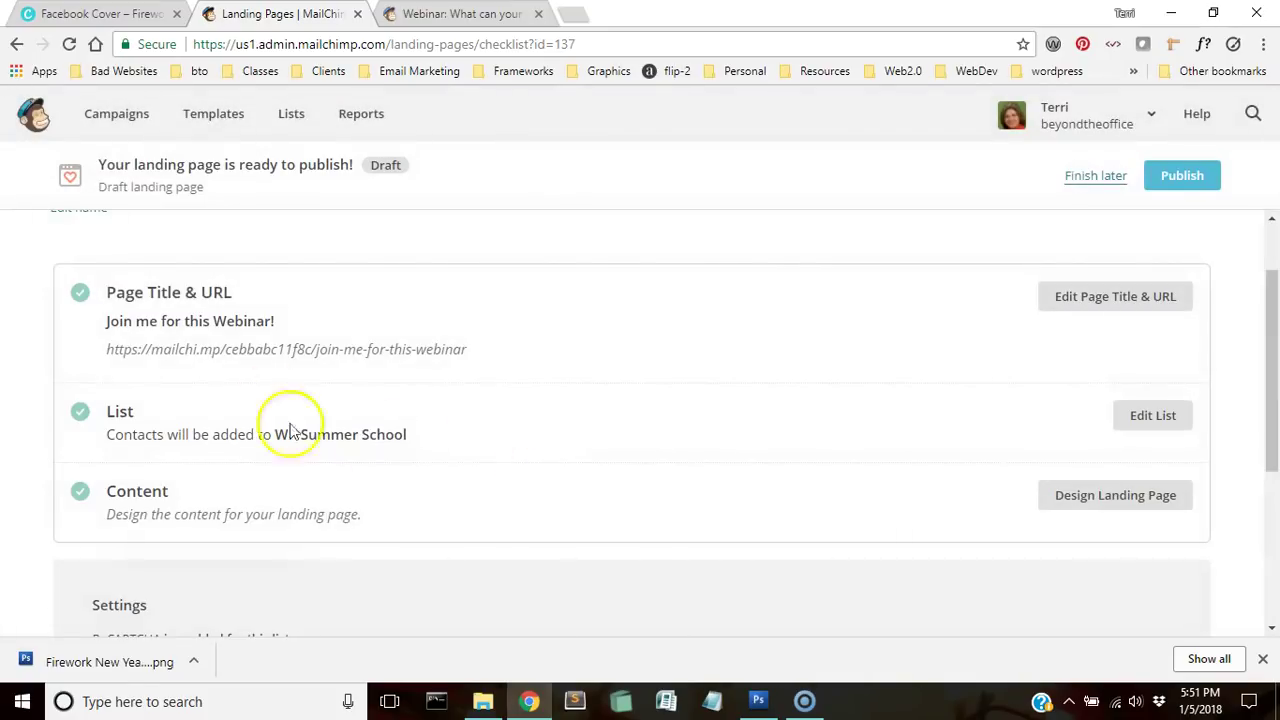
# - Publish the landing page, confirming in the Prepare for launch dialog
pyautogui.scroll(-2, 596, 447)
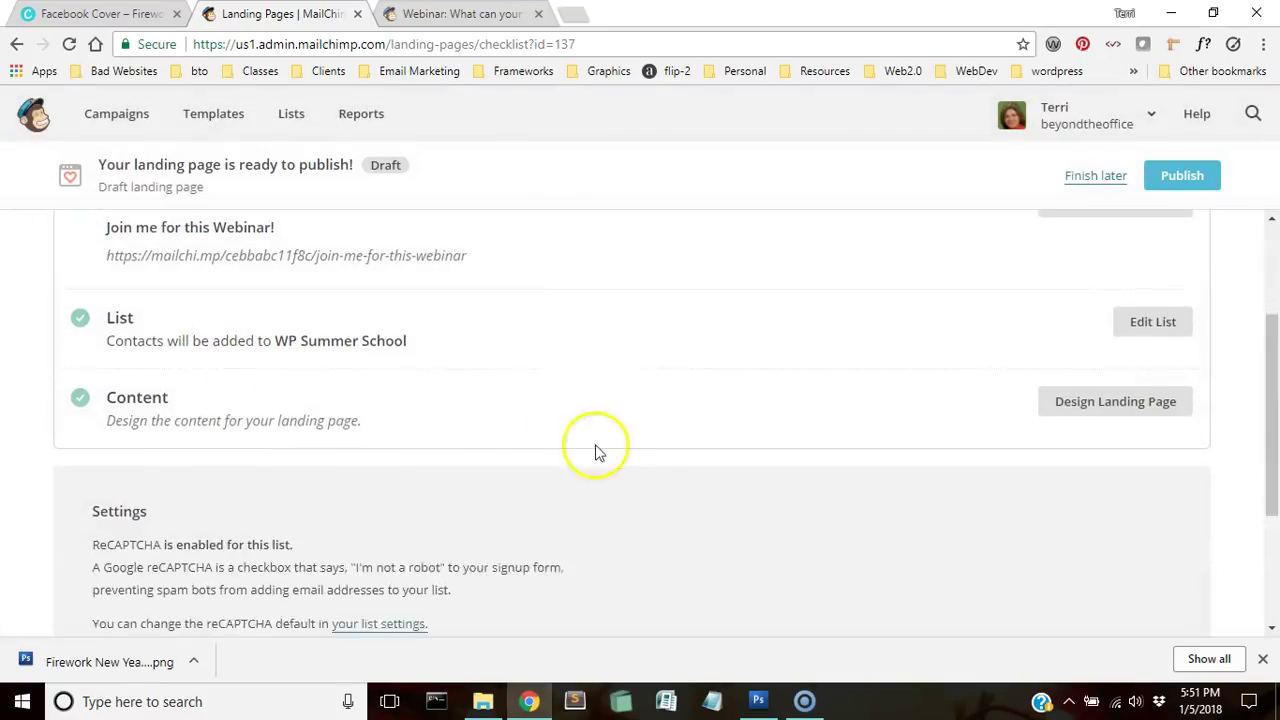
pyautogui.scroll(-2, 597, 449)
pyautogui.scroll(5, 700, 450)
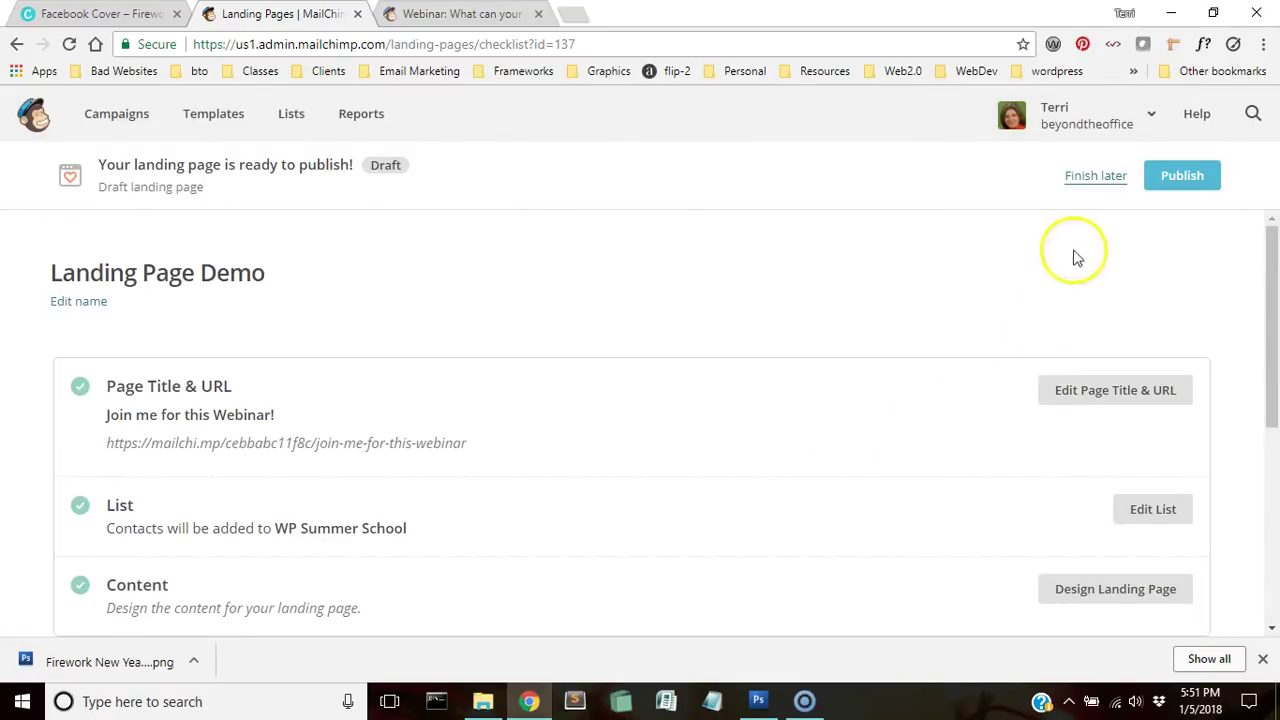
pyautogui.click(1181, 177)
pyautogui.click(608, 585)
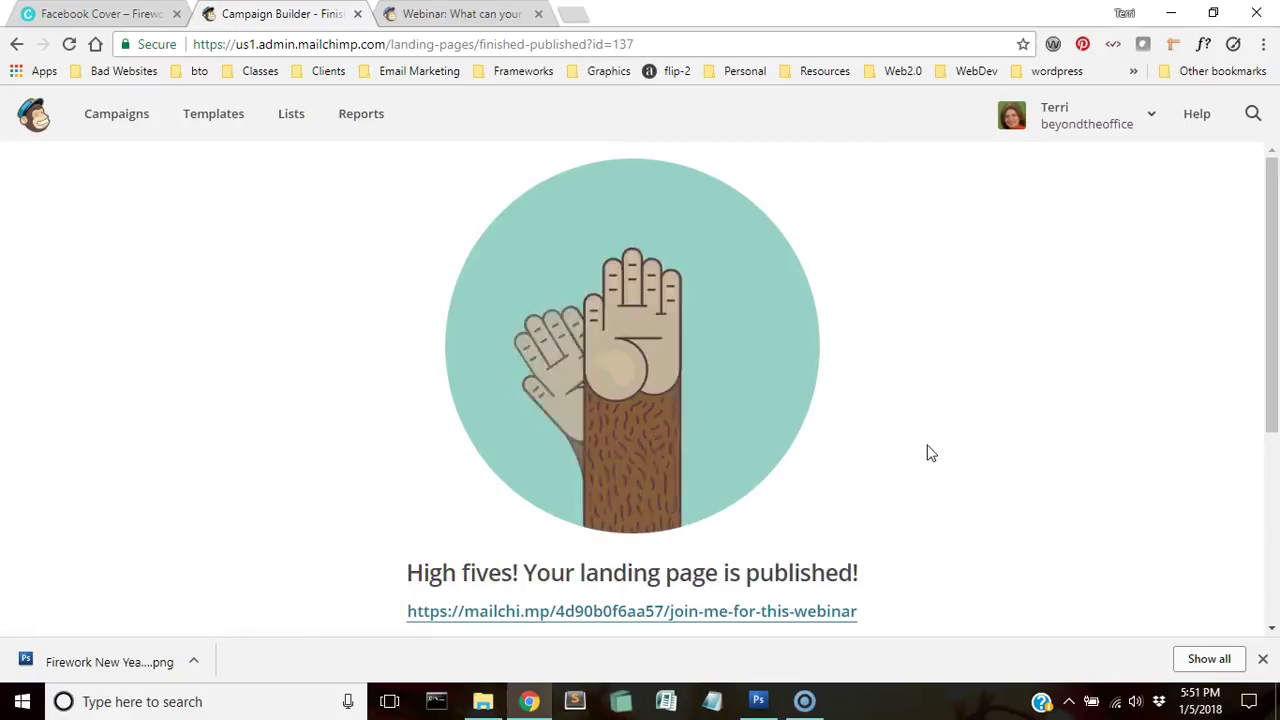
pyautogui.scroll(-2, 928, 453)
pyautogui.scroll(-1, 928, 453)
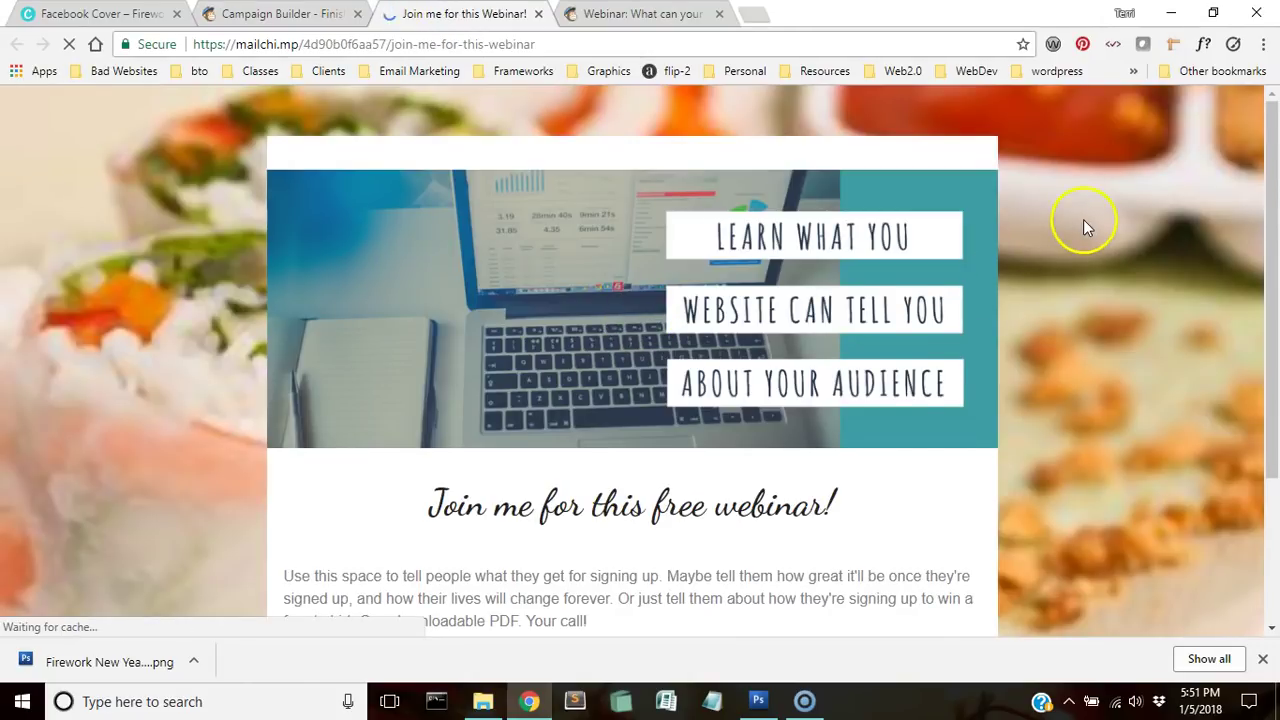
# - Scroll through the live page's banner, script headline and signup form, dismissing the downloads bar
pyautogui.scroll(-3, 1083, 219)
pyautogui.scroll(-1, 1093, 224)
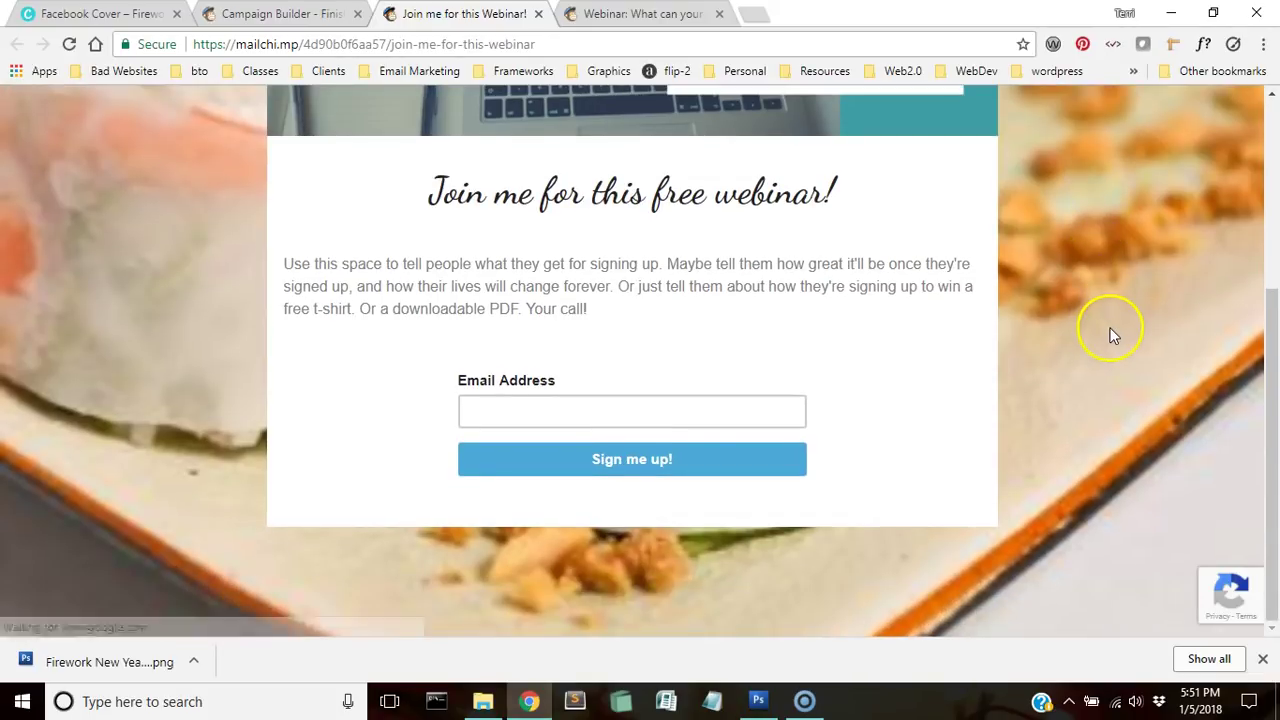
pyautogui.scroll(3, 1113, 354)
pyautogui.moveTo(526, 206)
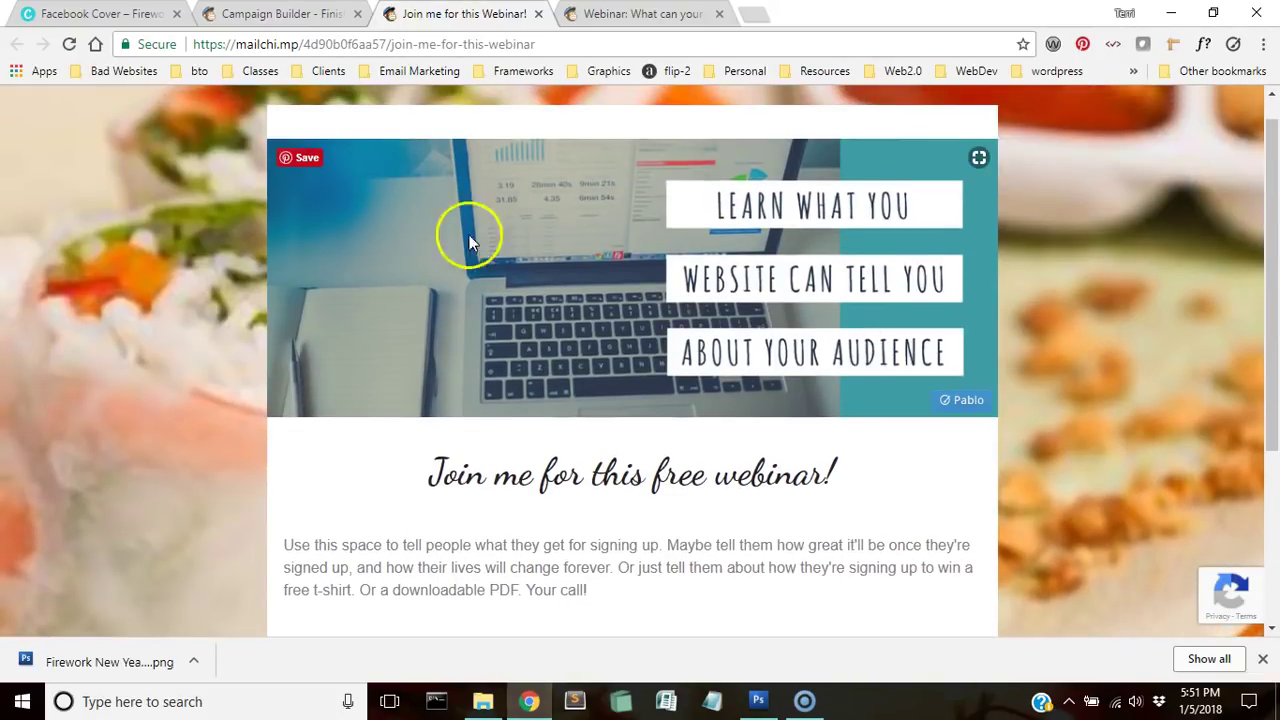
pyautogui.scroll(-3, 558, 255)
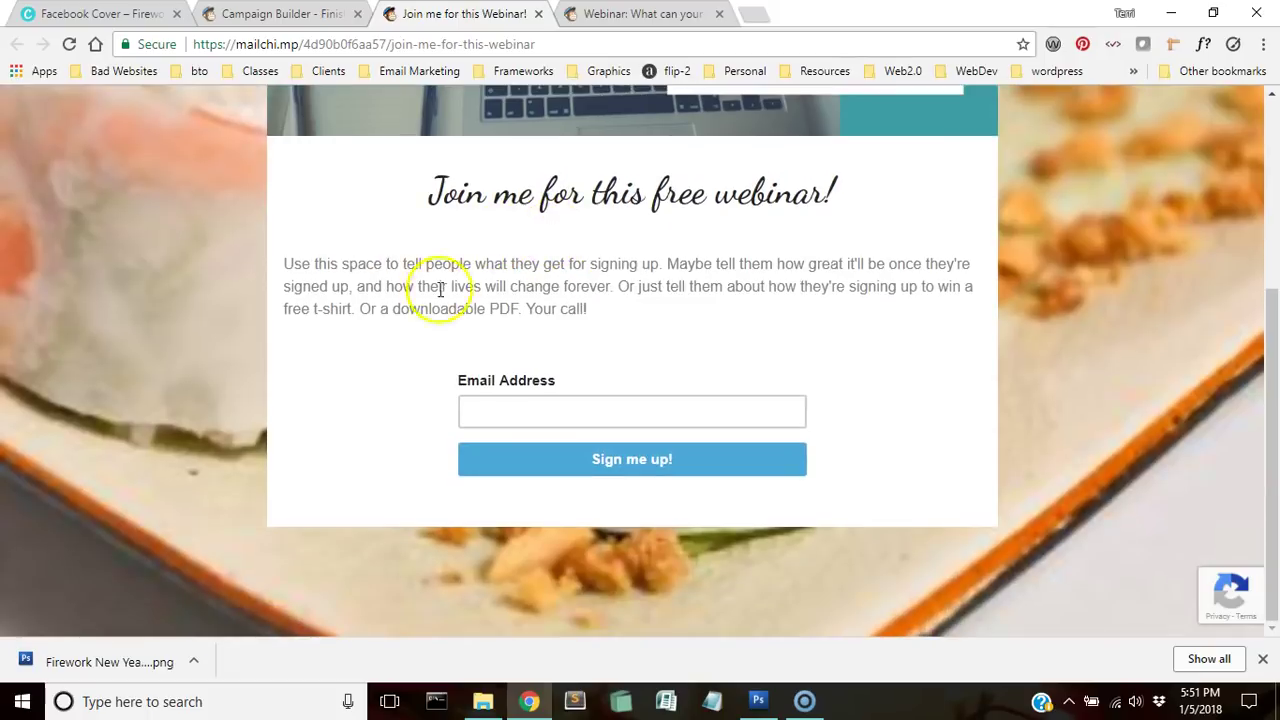
pyautogui.scroll(3, 958, 508)
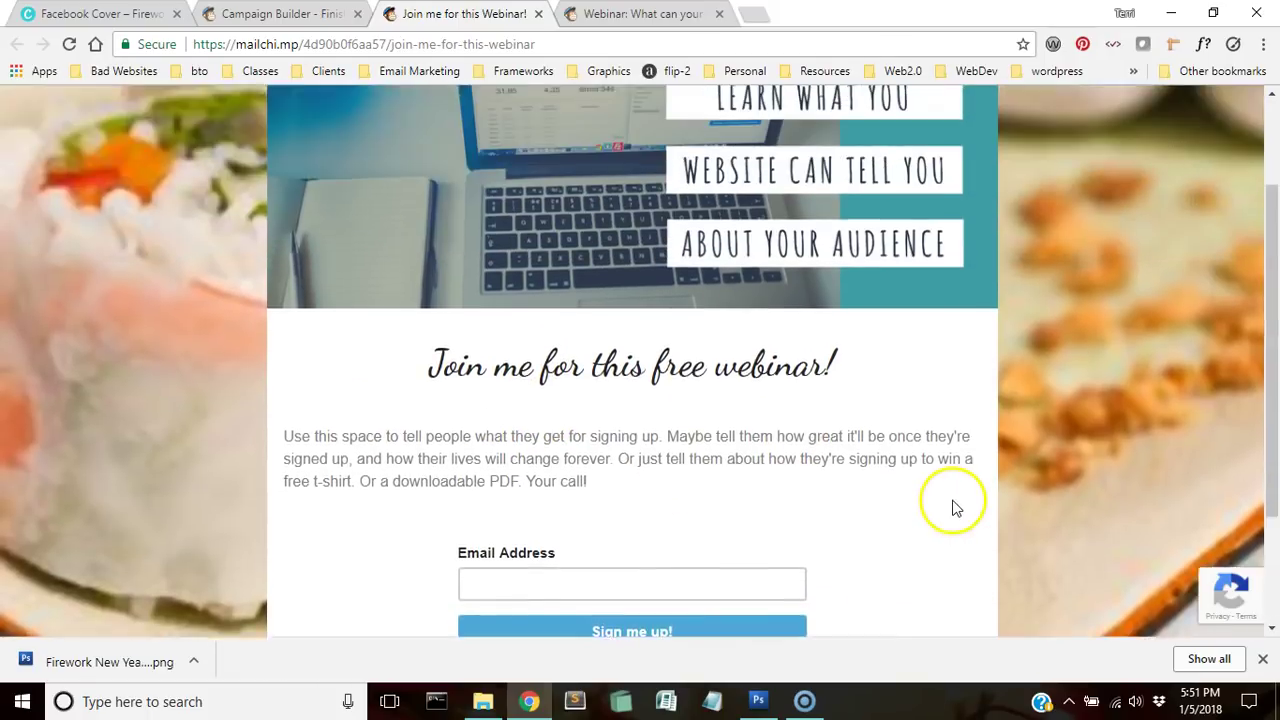
pyautogui.click(1262, 659)
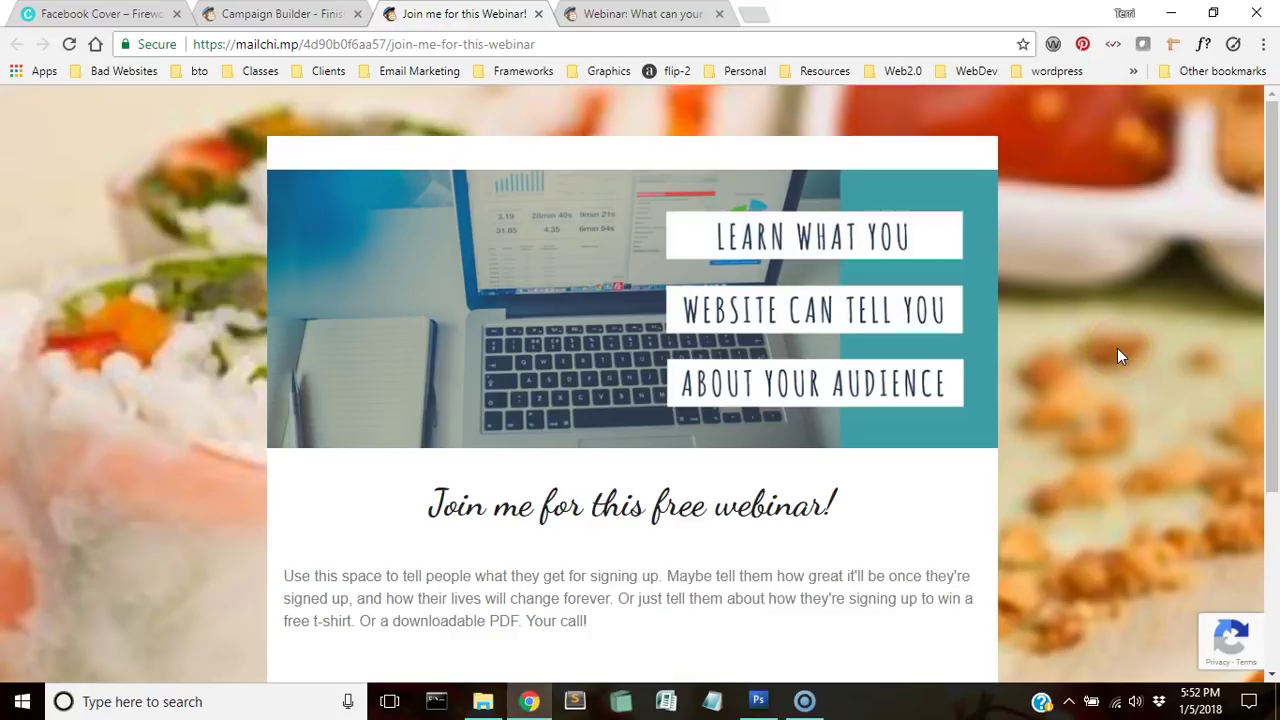
pyautogui.scroll(-3, 1118, 350)
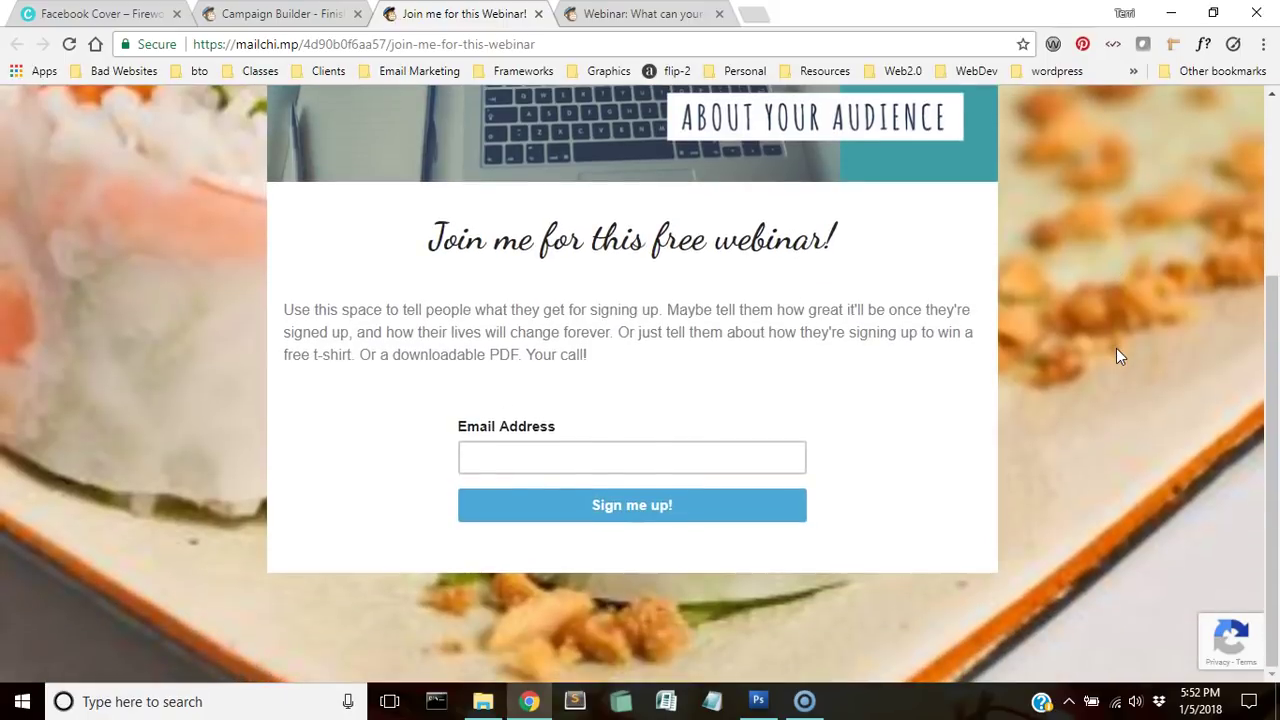
pyautogui.scroll(3, 1117, 350)
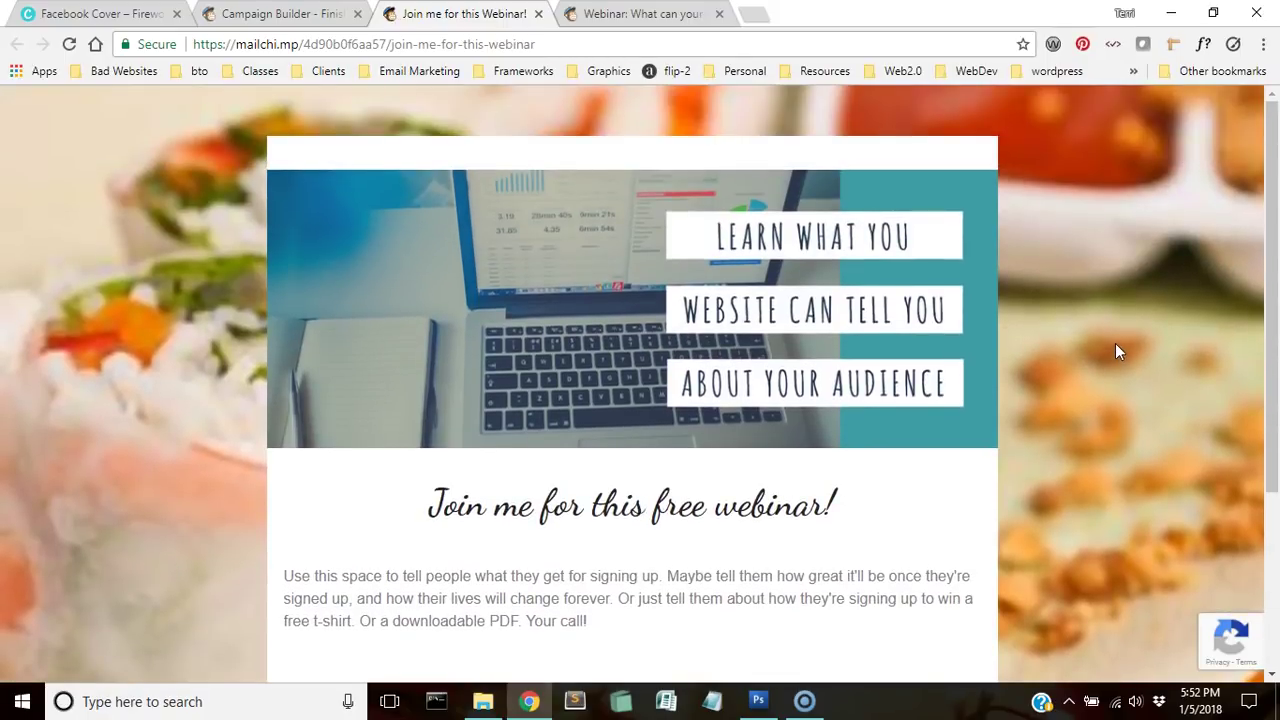
pyautogui.click(1106, 338)
pyautogui.scroll(-3, 977, 440)
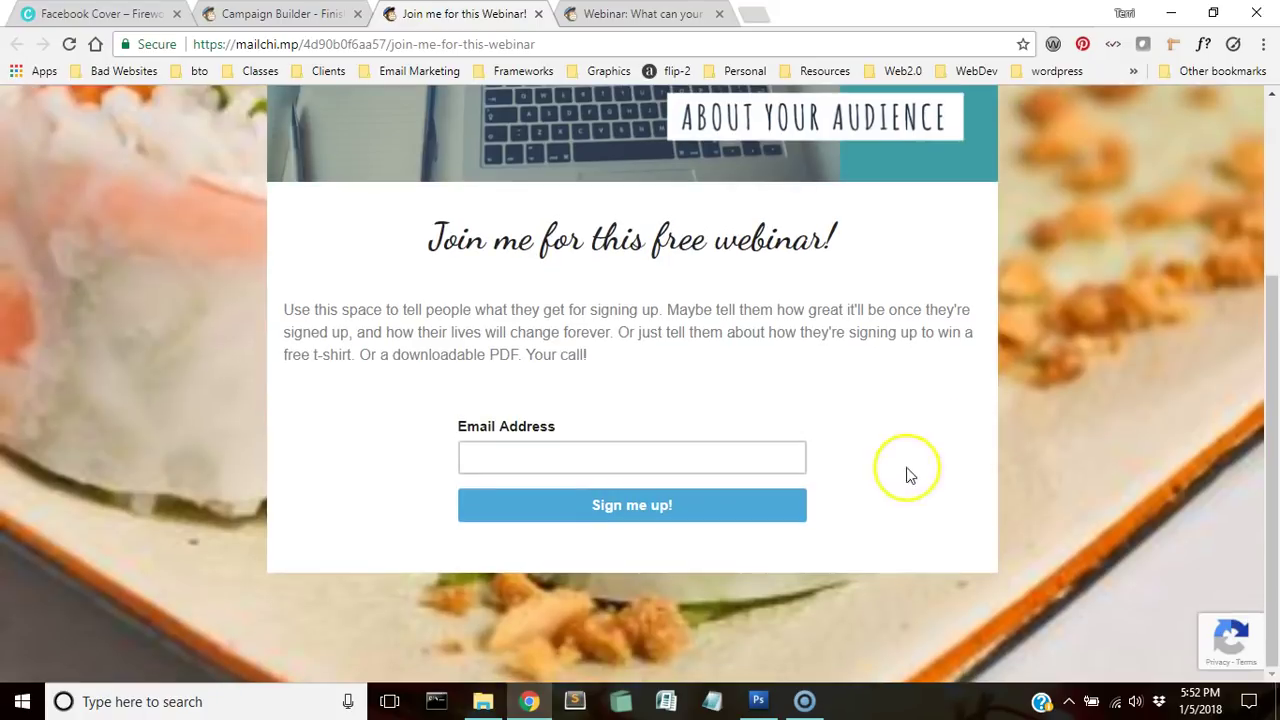